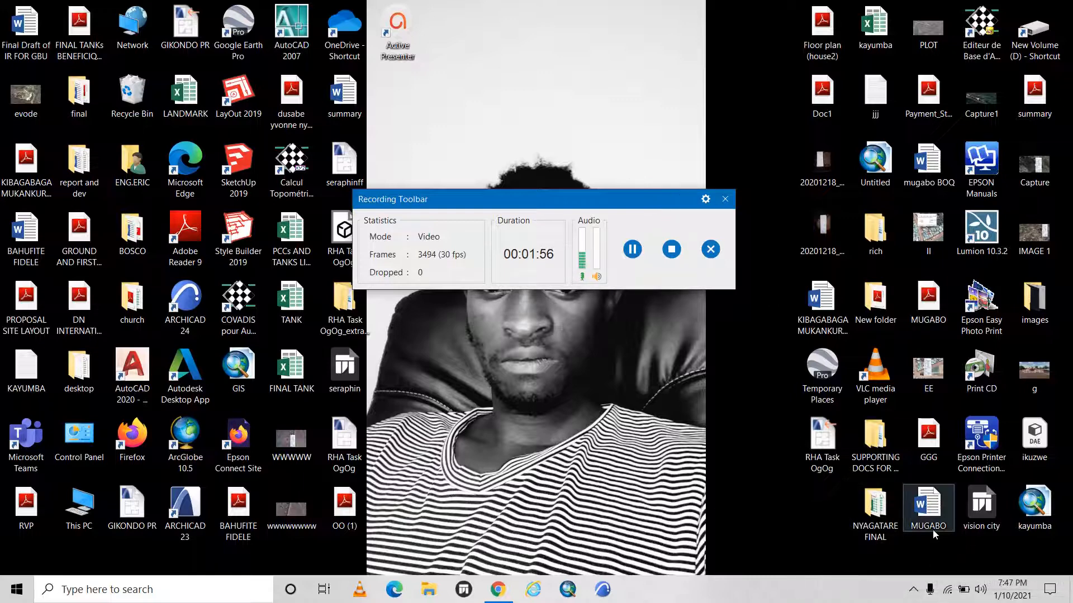
click(914, 589)
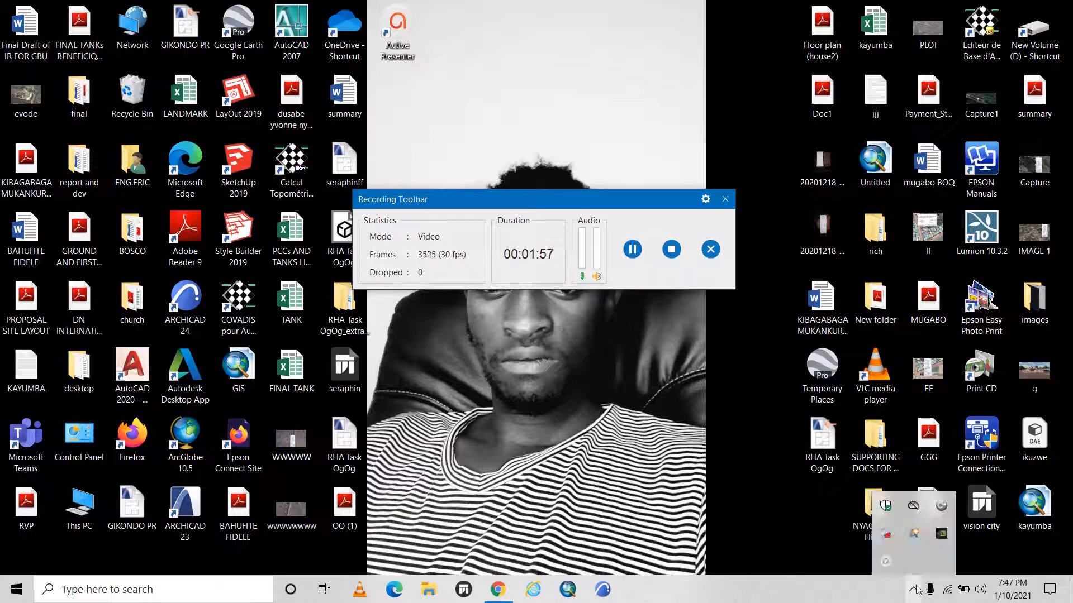
click(885, 561)
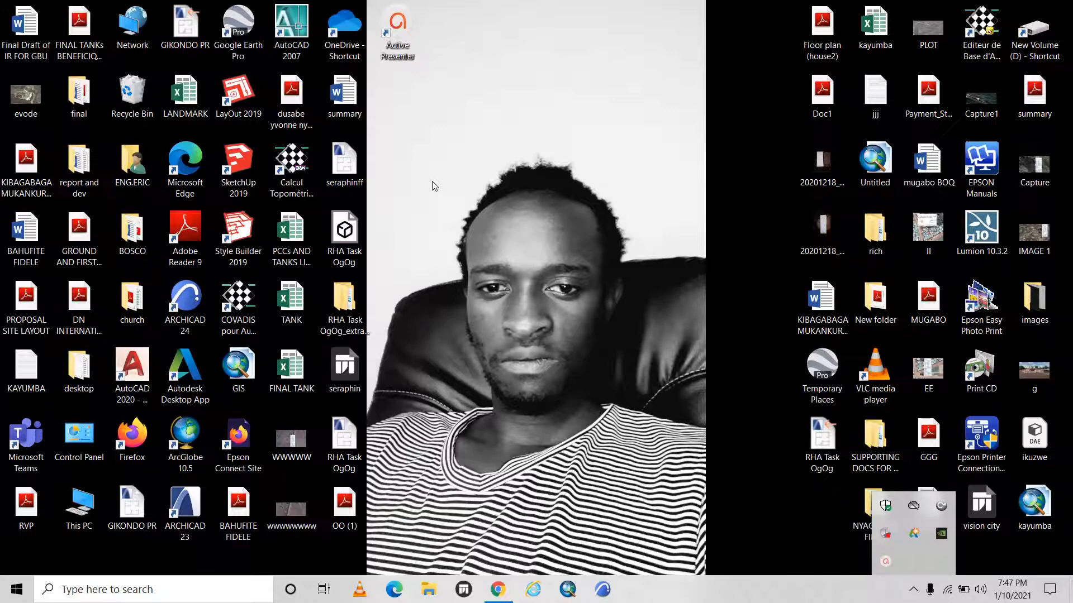
Launch ArcMap 10.5 from the desktop.
click(567, 590)
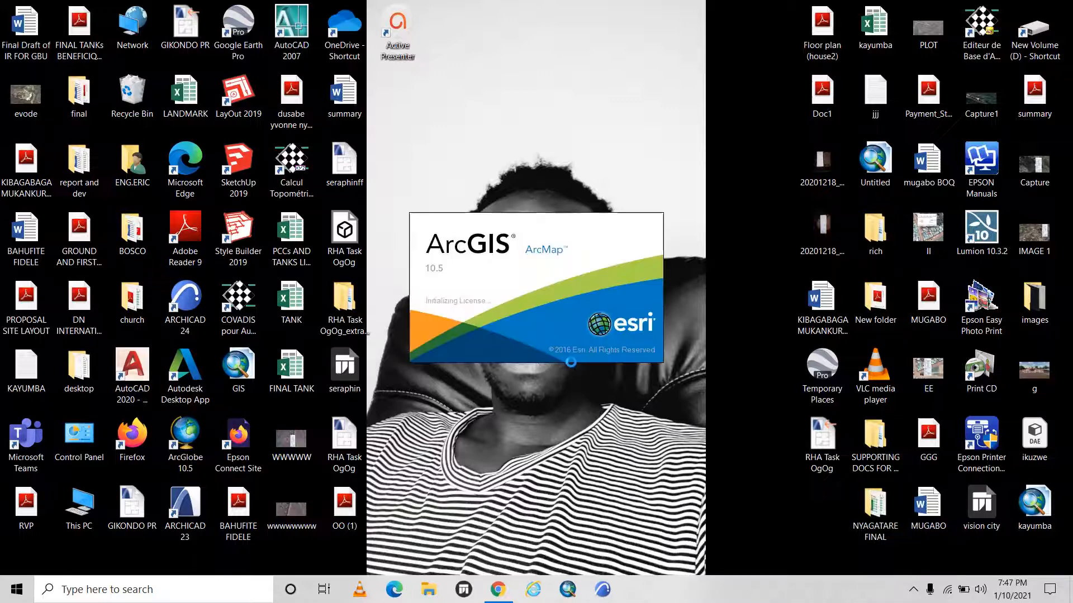
right_click(556, 28)
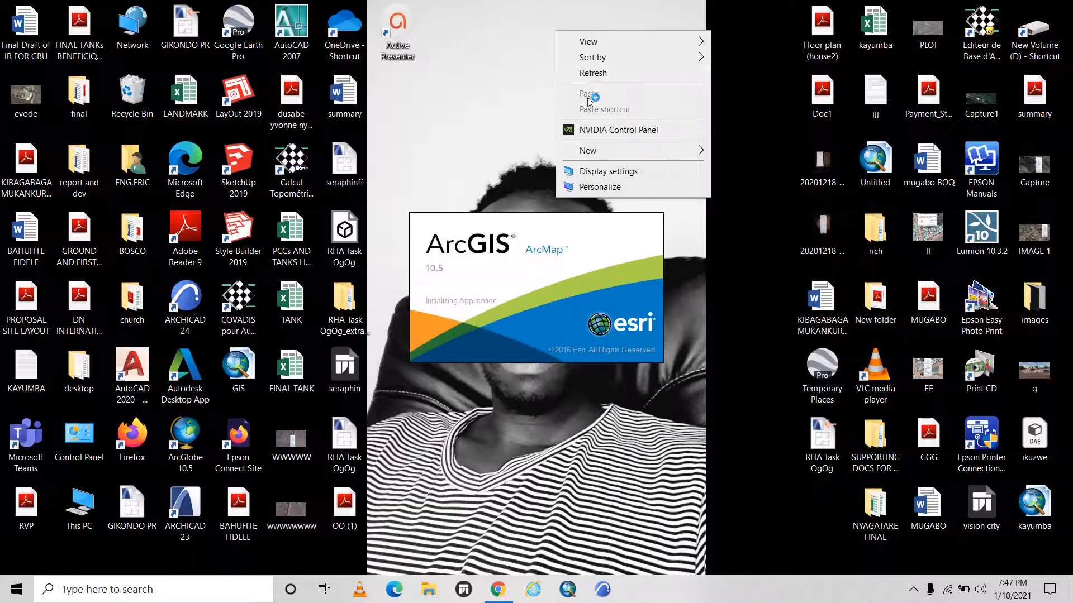
click(591, 71)
right_click(518, 40)
click(564, 89)
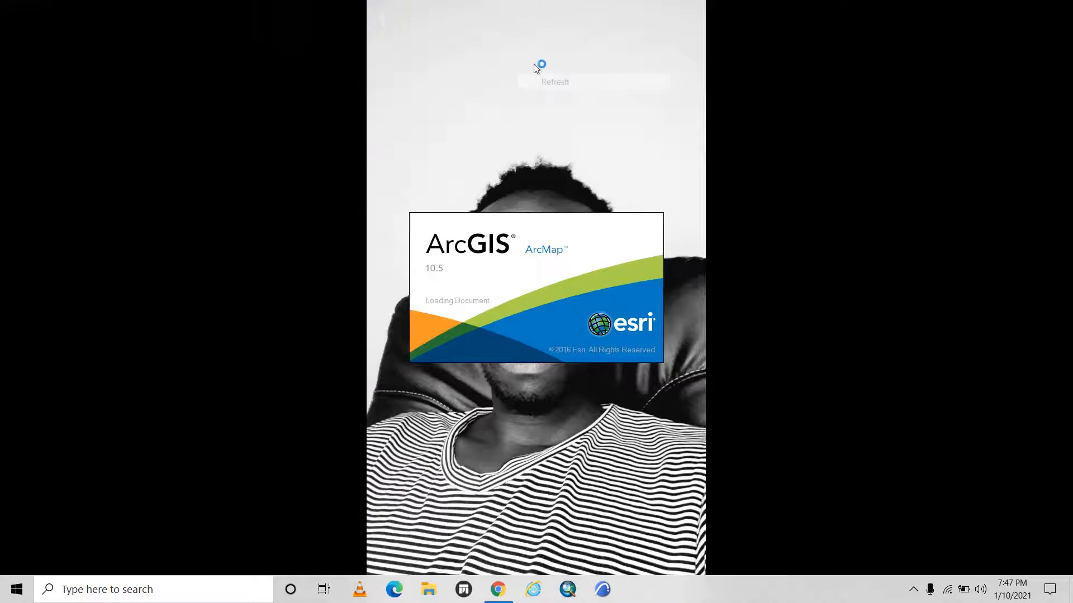
right_click(531, 62)
click(584, 106)
right_click(518, 88)
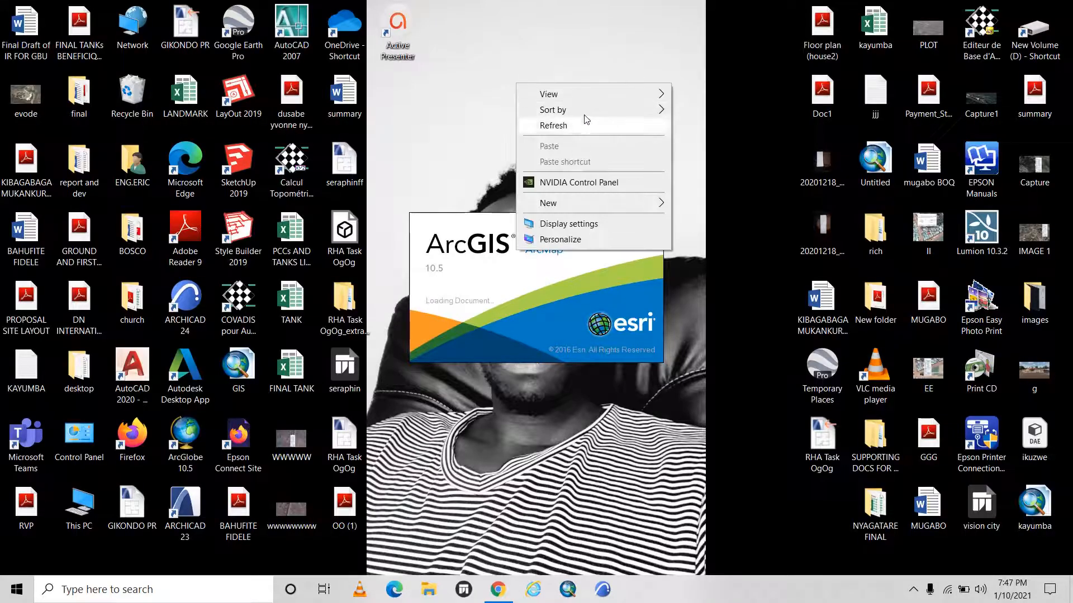
click(577, 126)
right_click(577, 128)
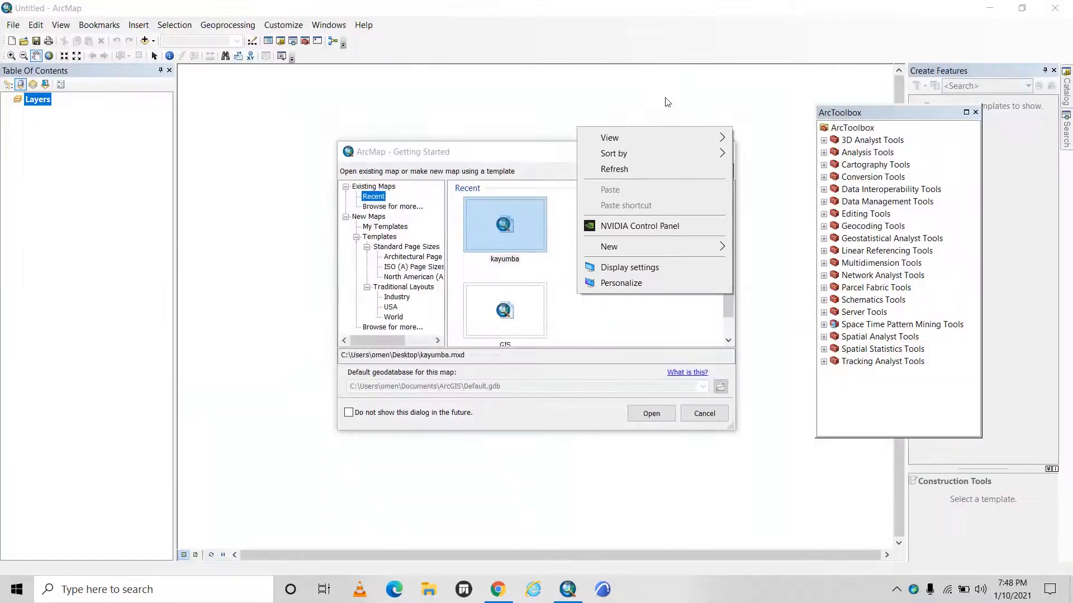
click(630, 174)
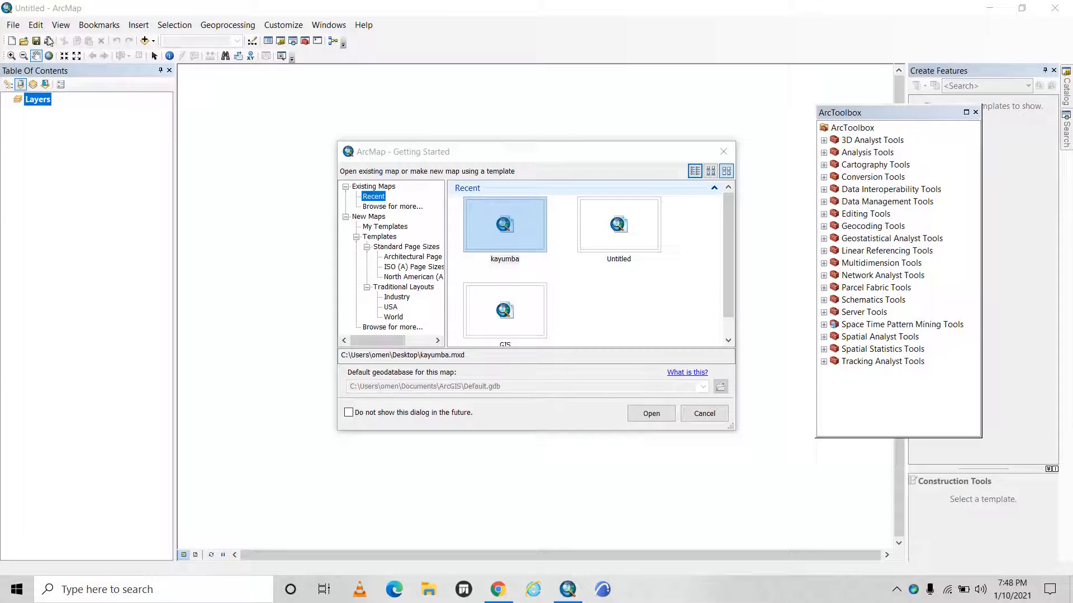
Create a new map from the Blank Map template, keeping the default geodatabase.
click(369, 217)
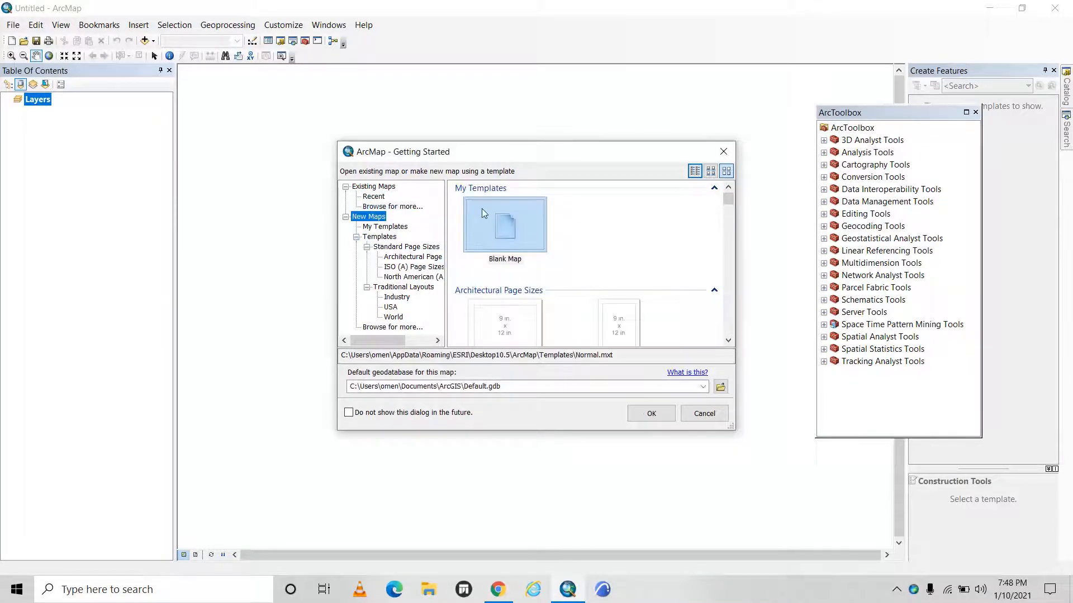
click(525, 228)
click(659, 412)
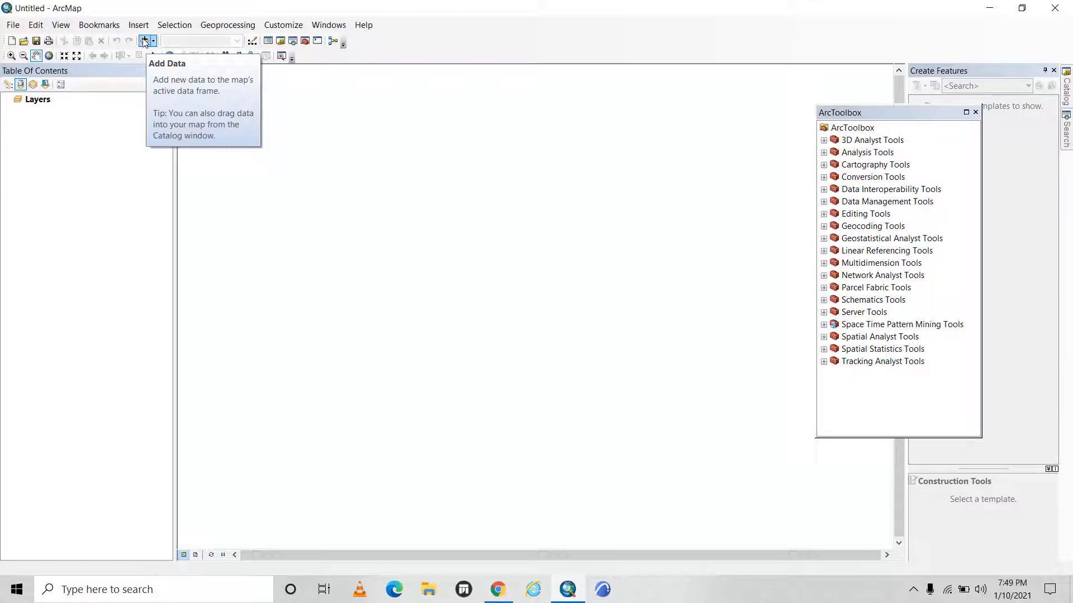
Start adding data to the map and browse to the folder D:\COUNTRY DATA 2020\New folder (2).
click(145, 41)
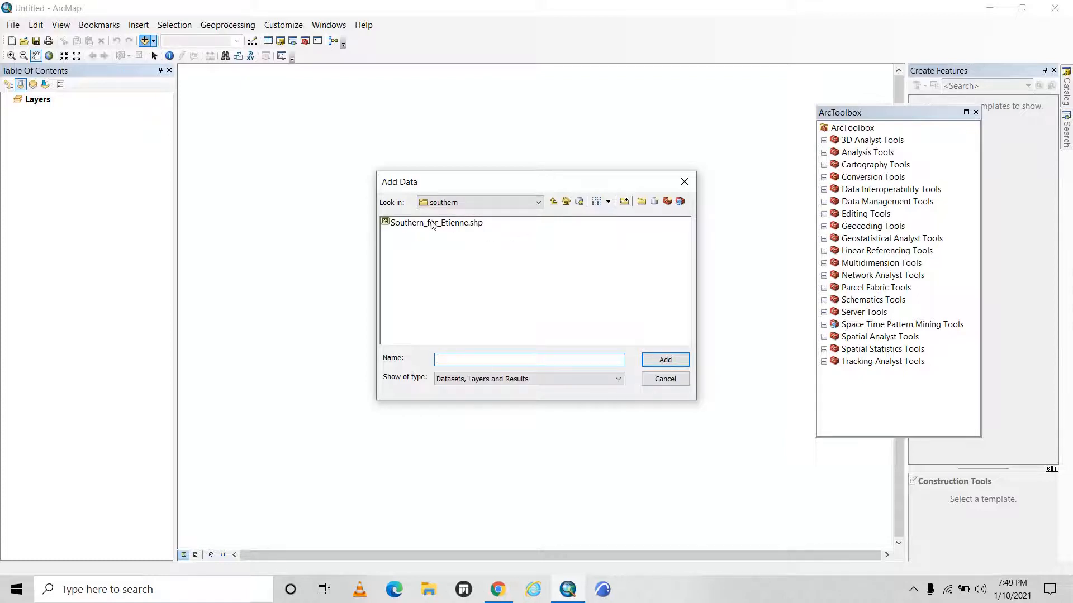
click(553, 203)
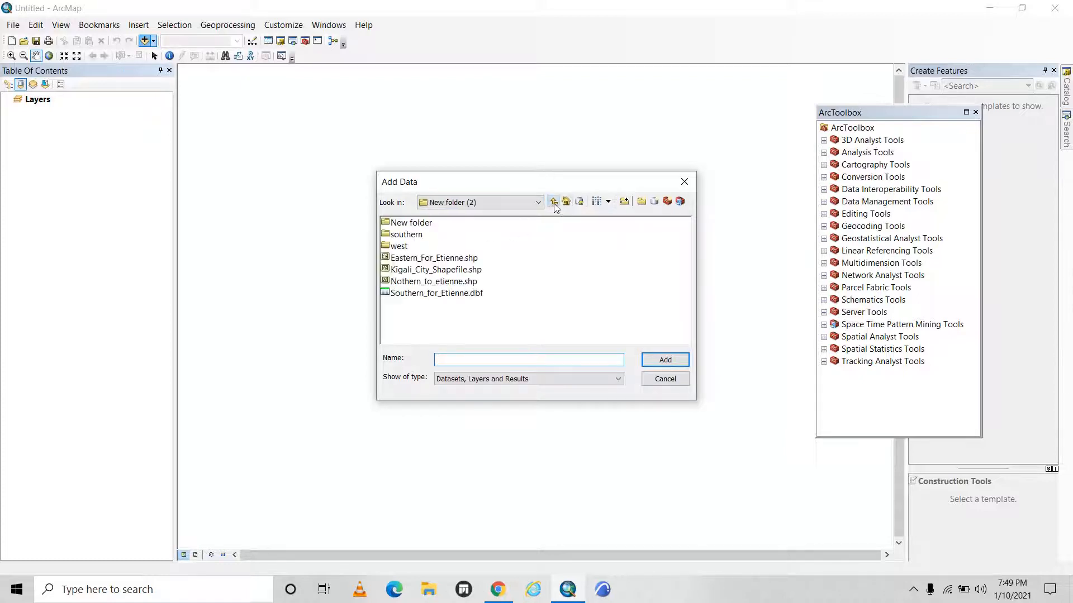
click(553, 202)
click(553, 202)
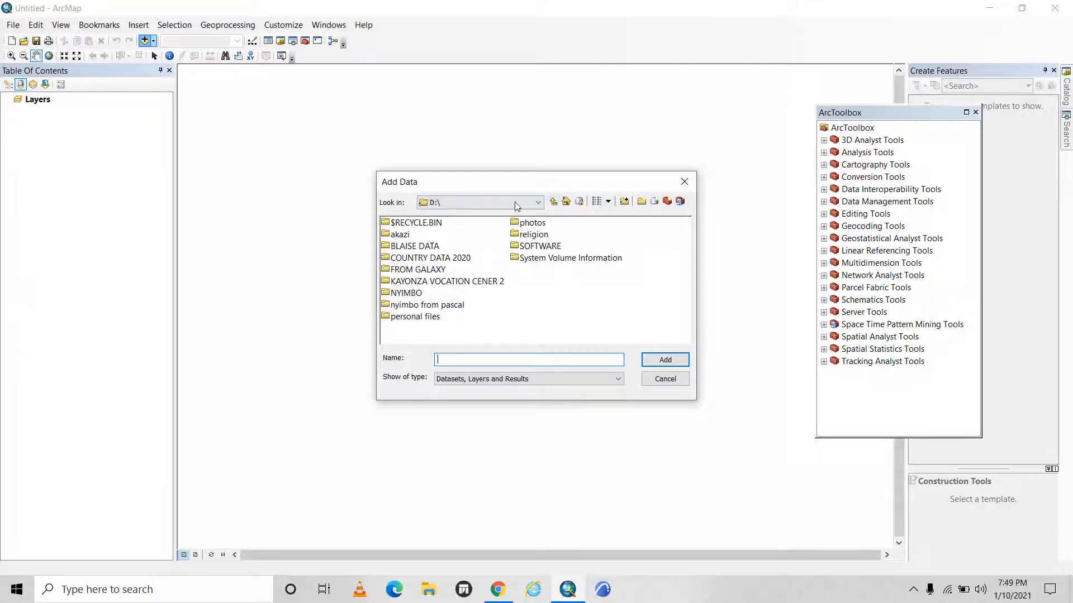
double_click(436, 246)
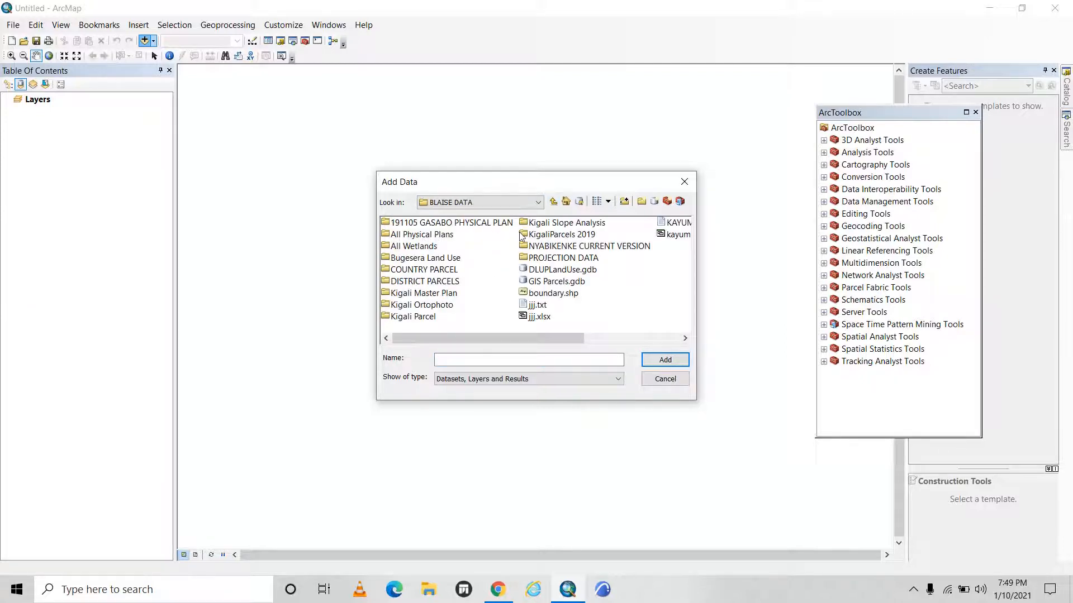
click(554, 203)
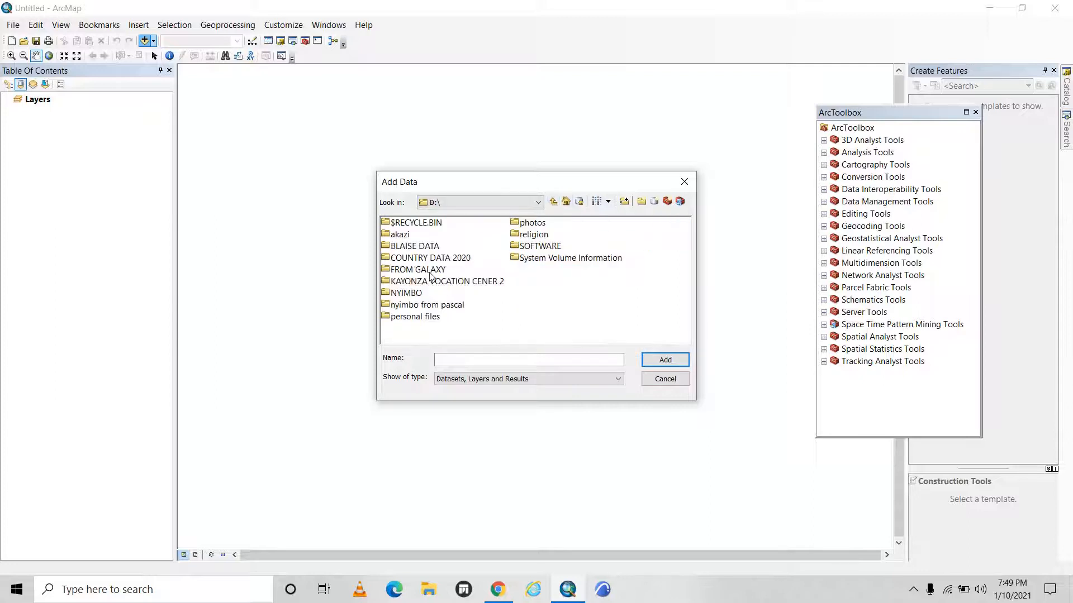
double_click(455, 256)
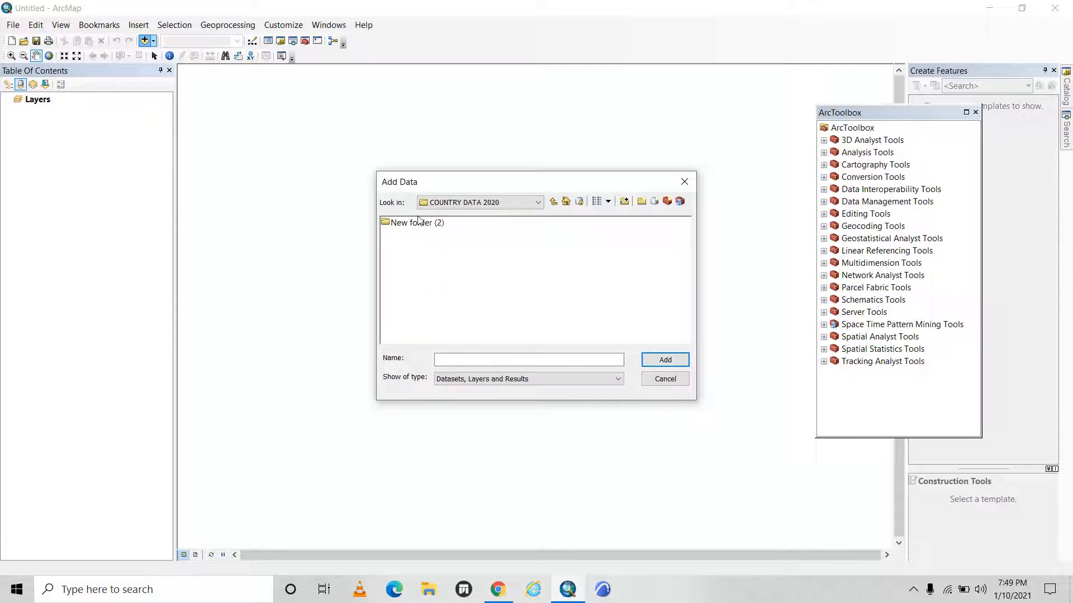
double_click(419, 222)
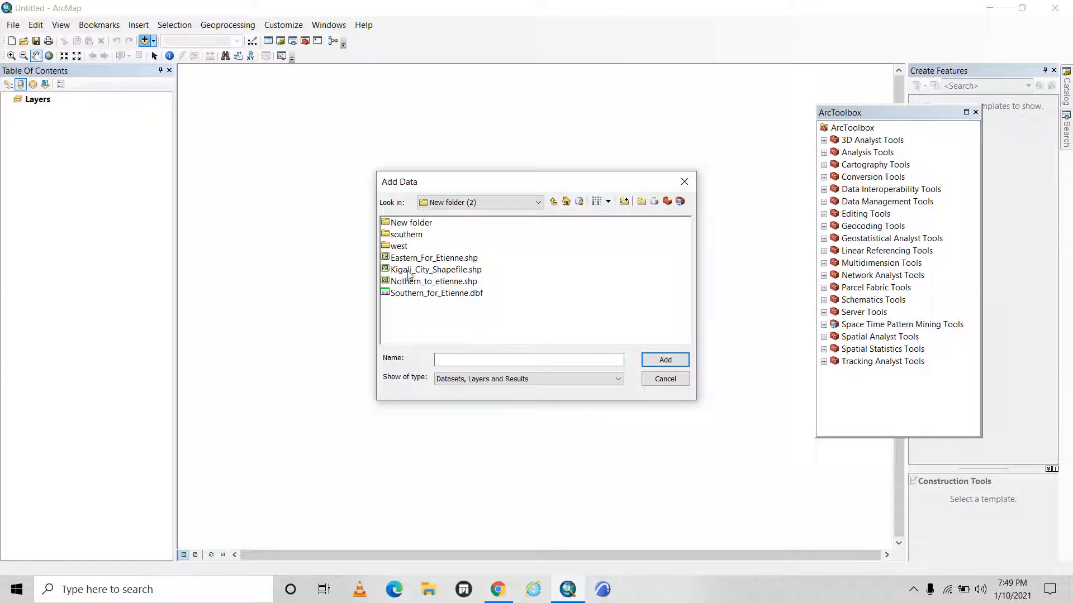
Add Kigali_City_Shapefile.shp to the map as a layer.
click(460, 272)
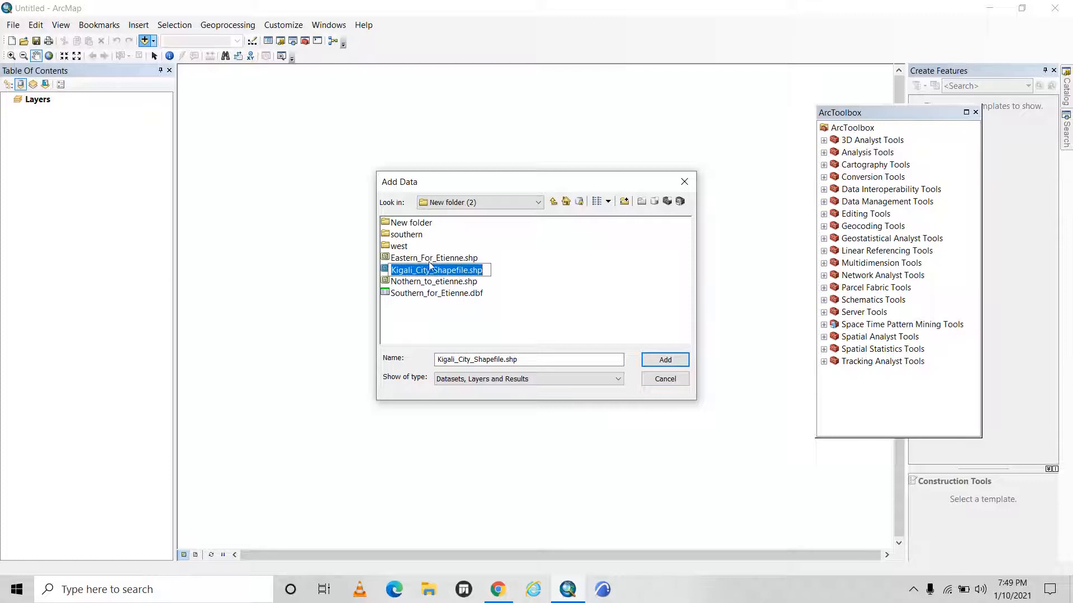
click(459, 283)
click(471, 272)
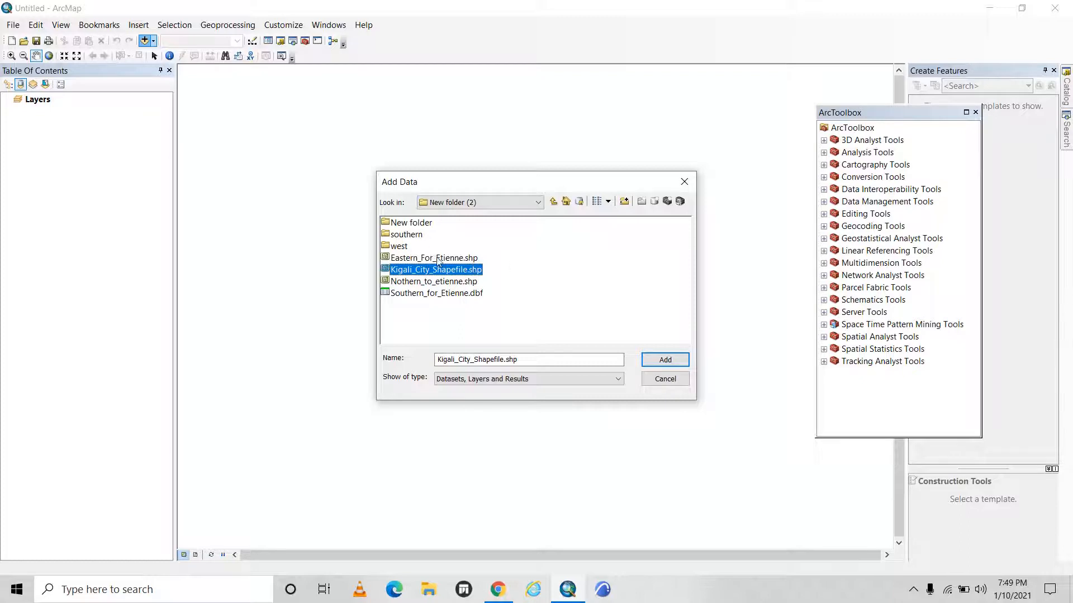
click(677, 363)
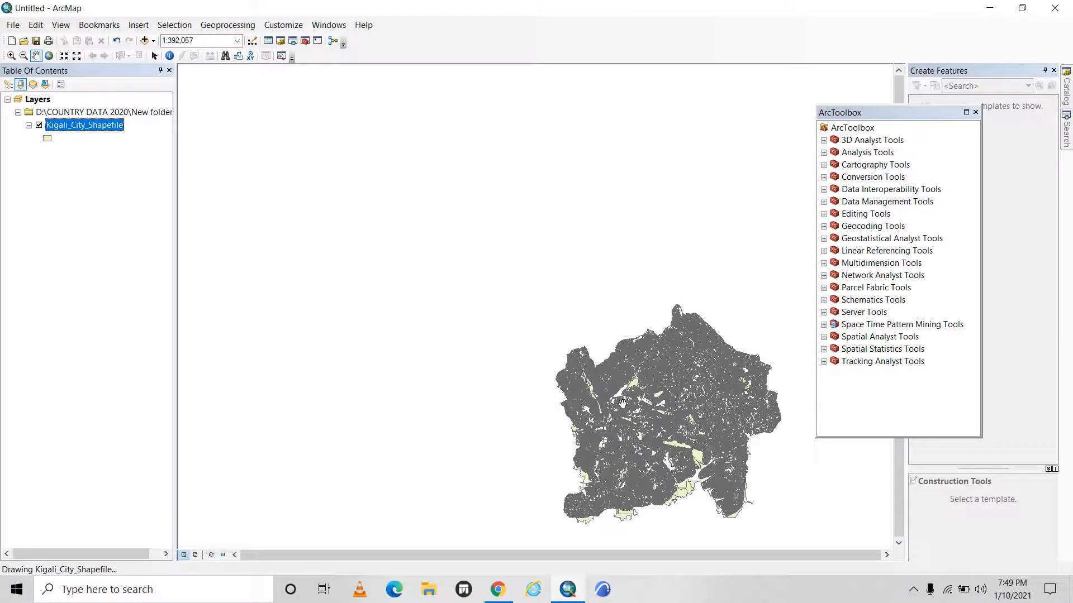
Inspect the parcels of the Kigali_City_Shapefile layer in the map at several scales.
drag(622, 402, 502, 277)
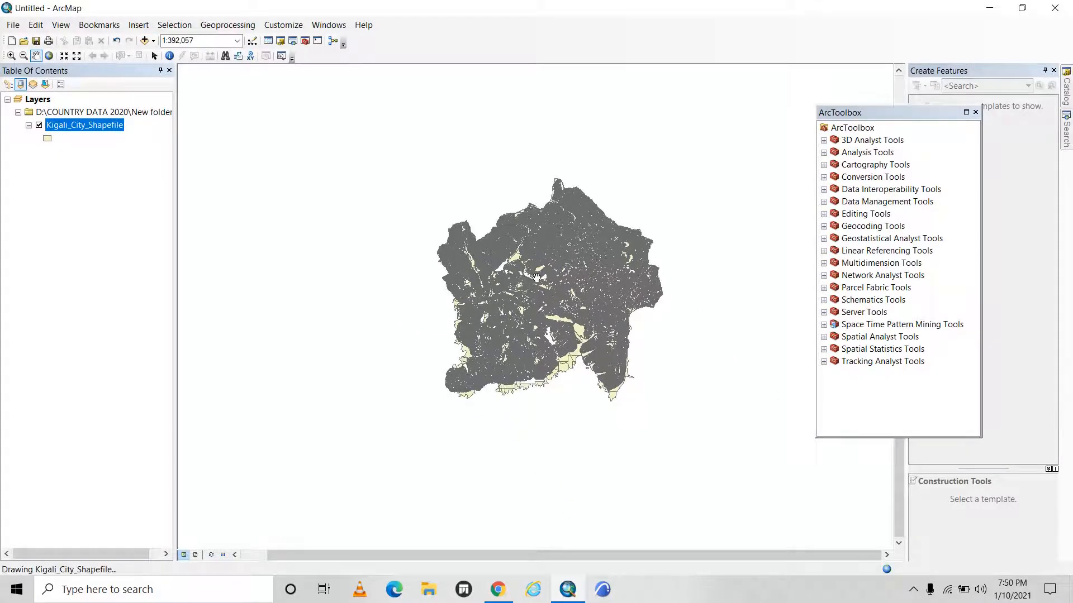
scroll(527, 258, up, 1)
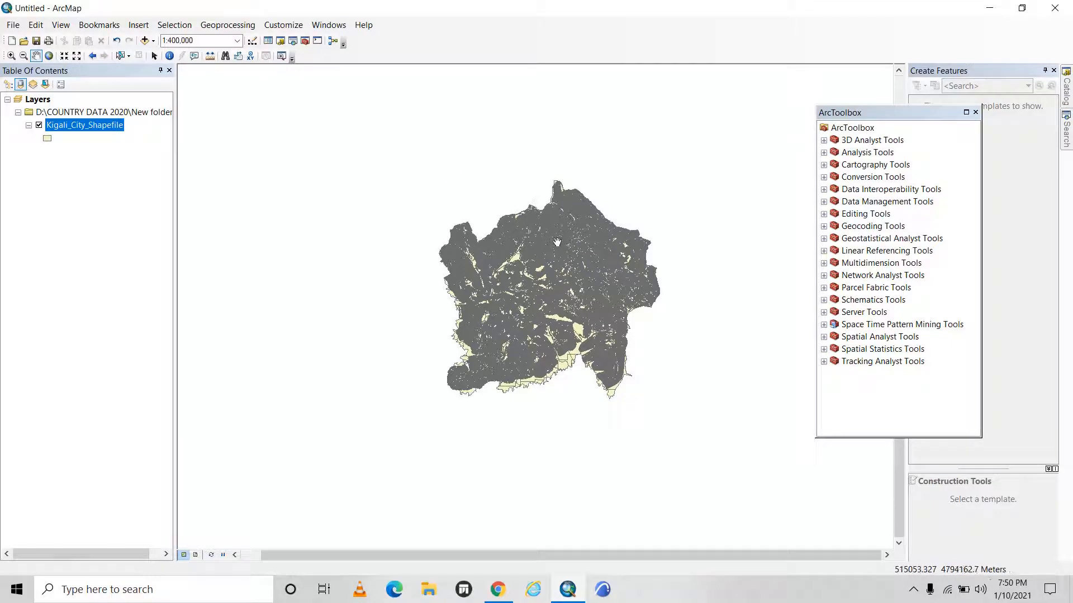
scroll(557, 242, down, 5)
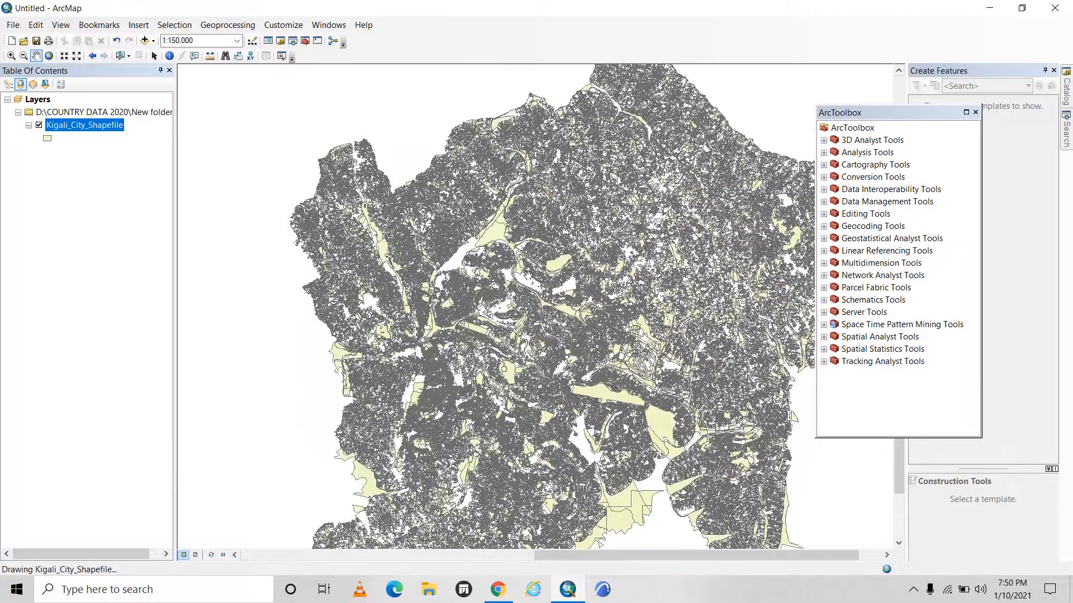
scroll(469, 288, up, 3)
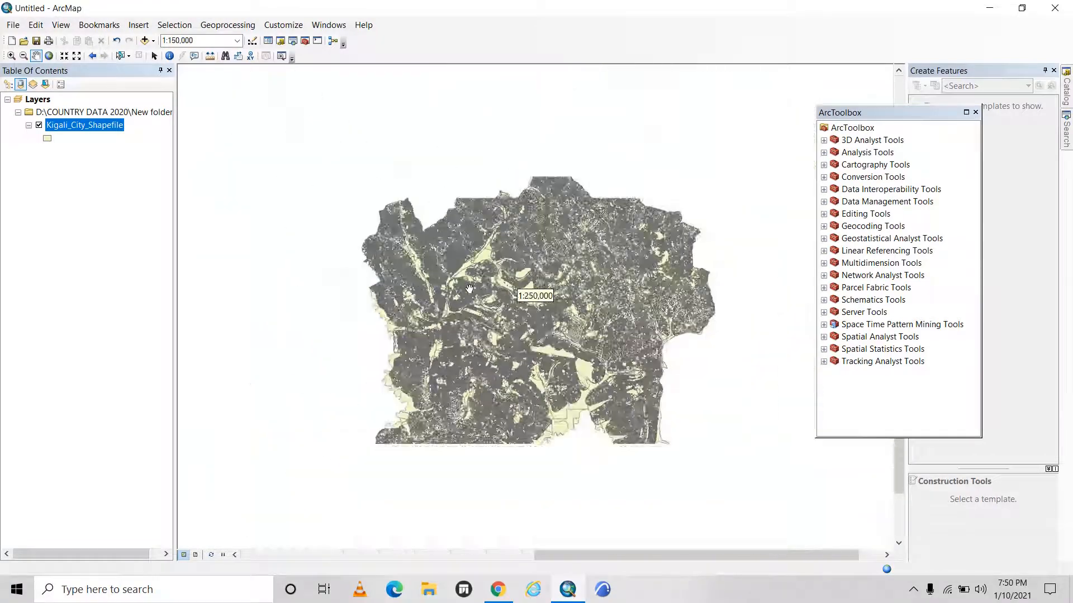
scroll(470, 289, up, 2)
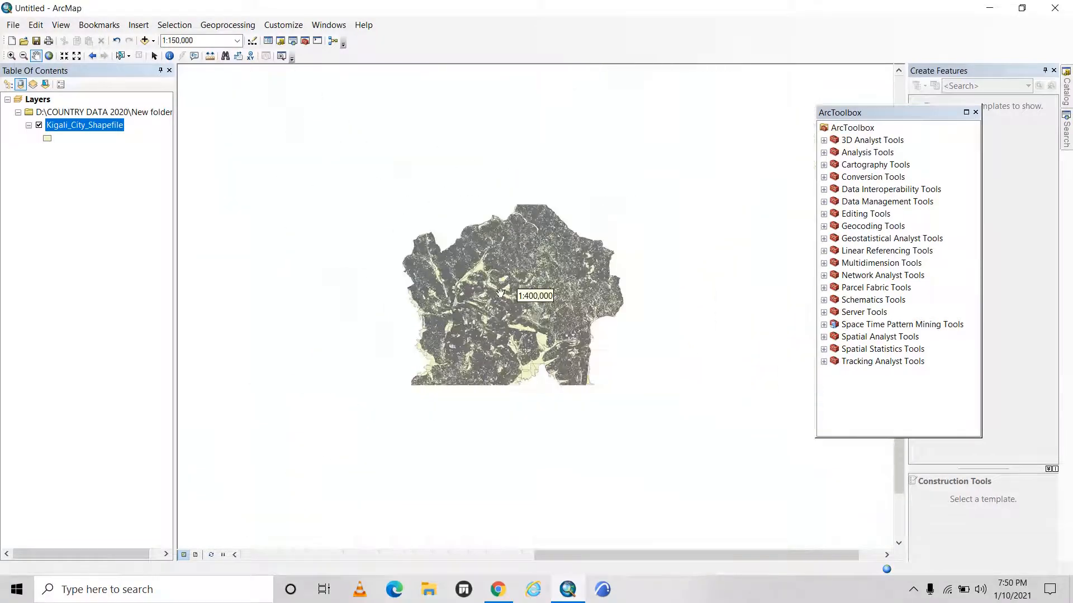
Review the fields that Select By Attributes offers for Kigali_City_Shapefile and close the dialog without making a selection.
click(172, 25)
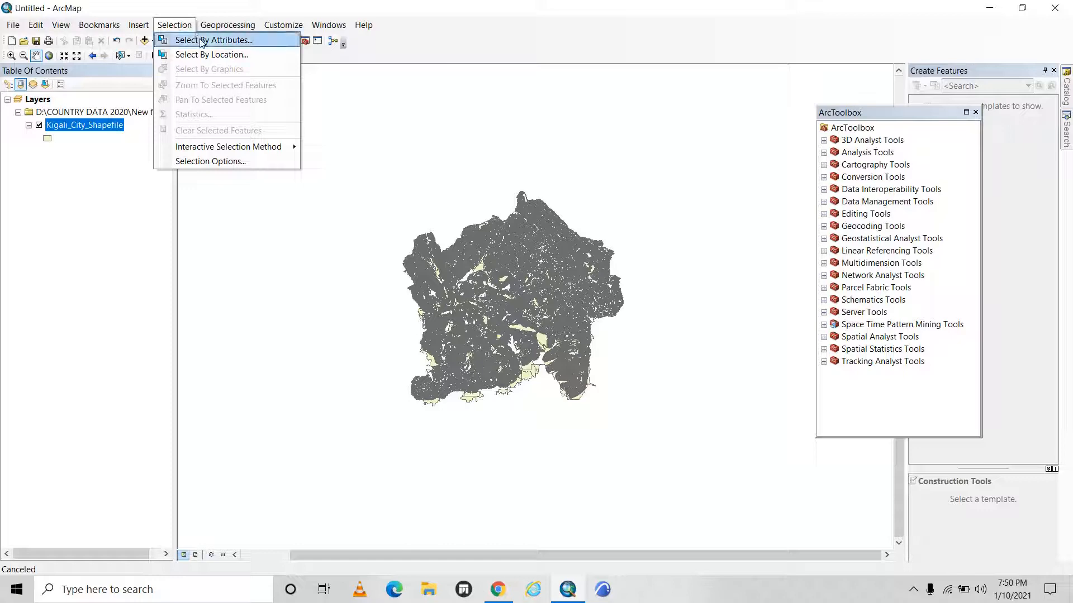
click(202, 41)
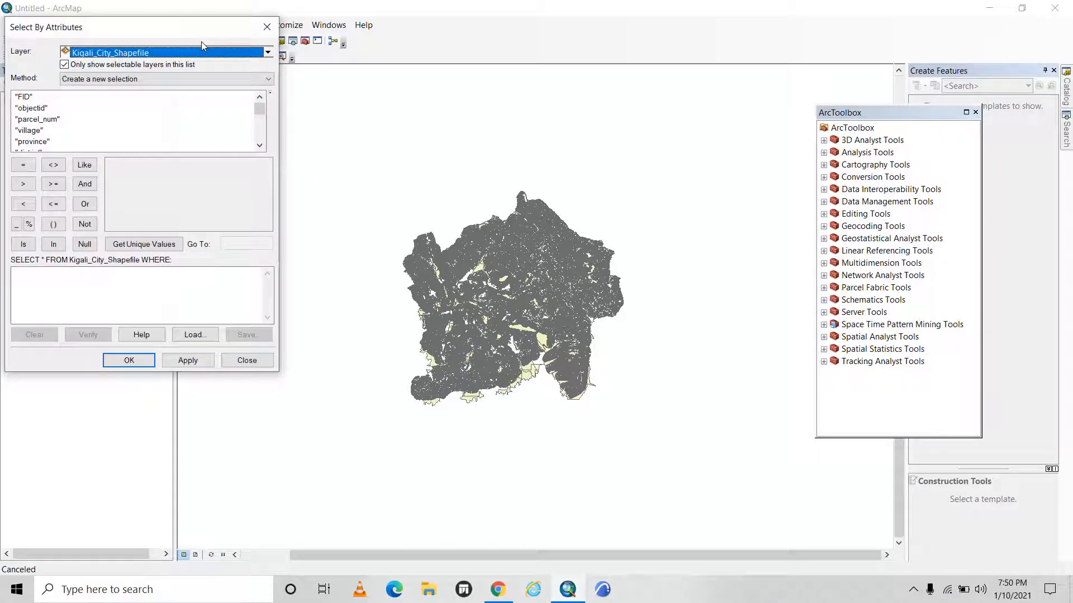
click(267, 26)
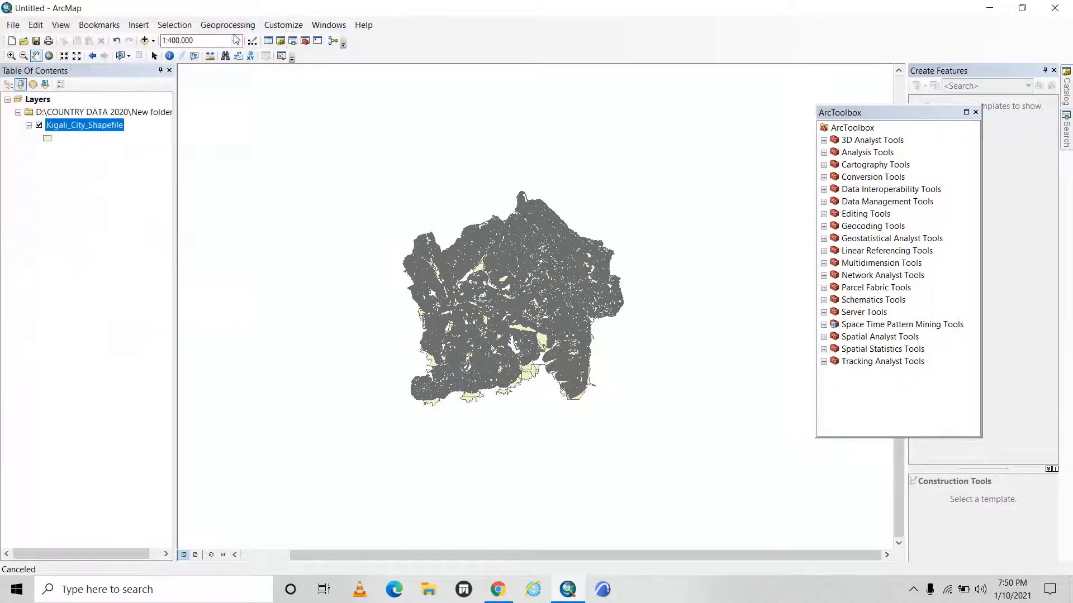
click(181, 23)
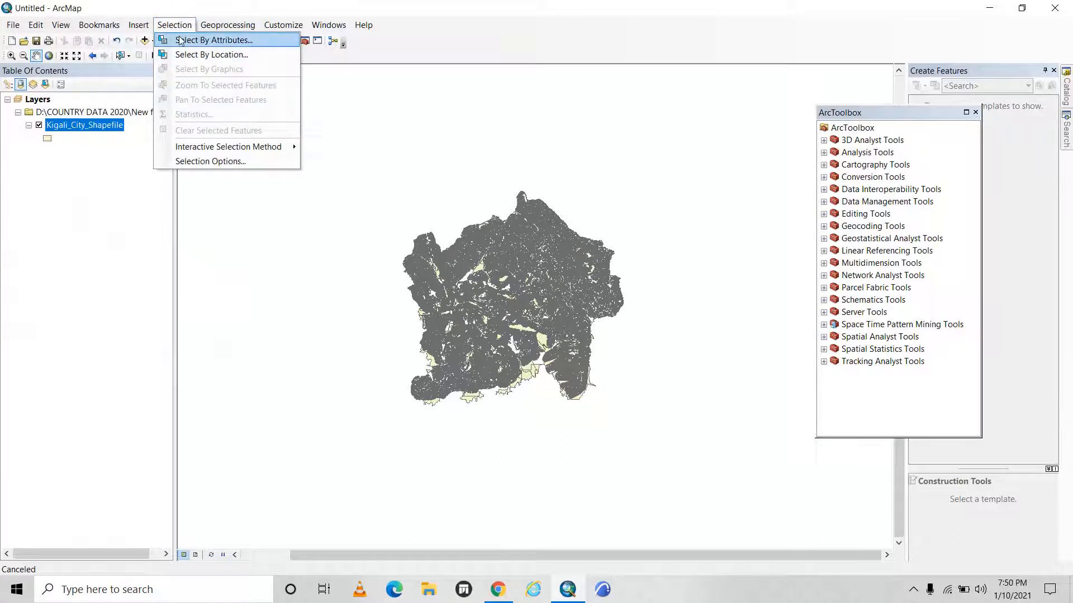
click(181, 41)
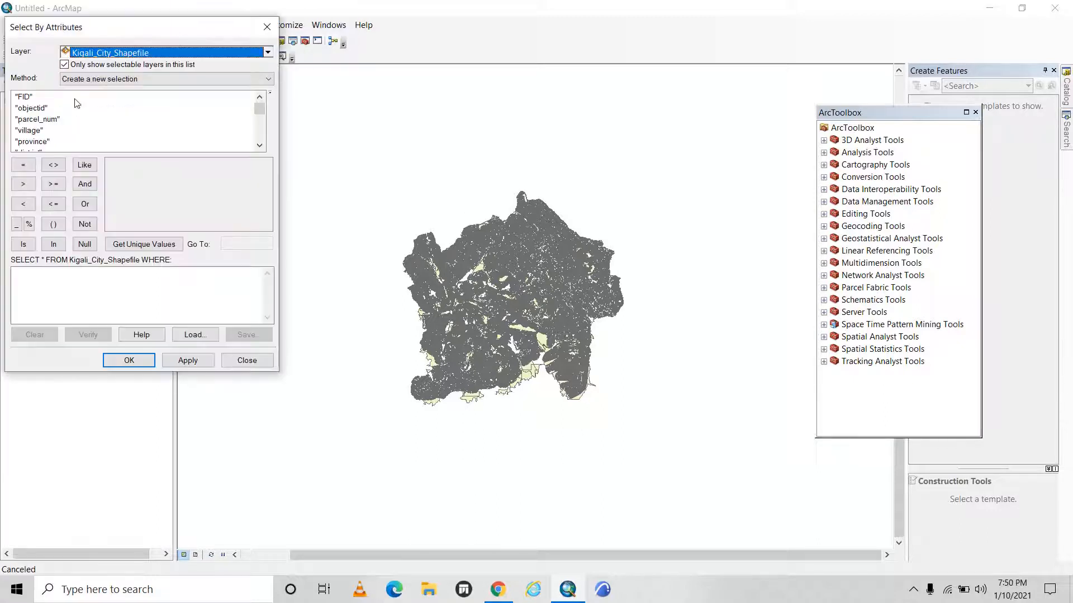
scroll(39, 119, down, 2)
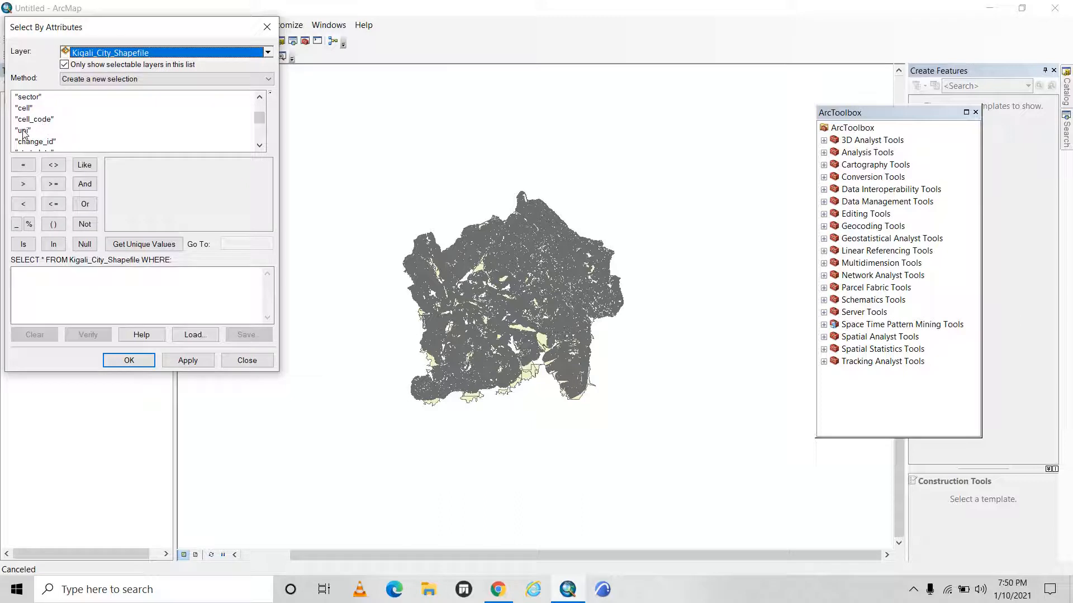
click(267, 28)
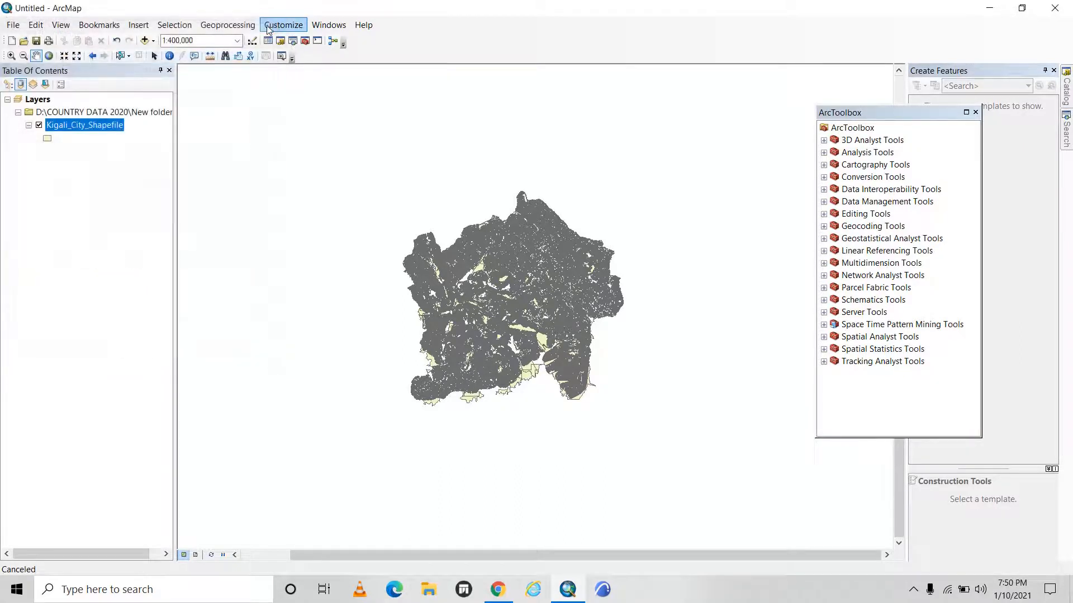
View the attribute table of the Kigali_City_Shapefile layer and close it again.
right_click(93, 126)
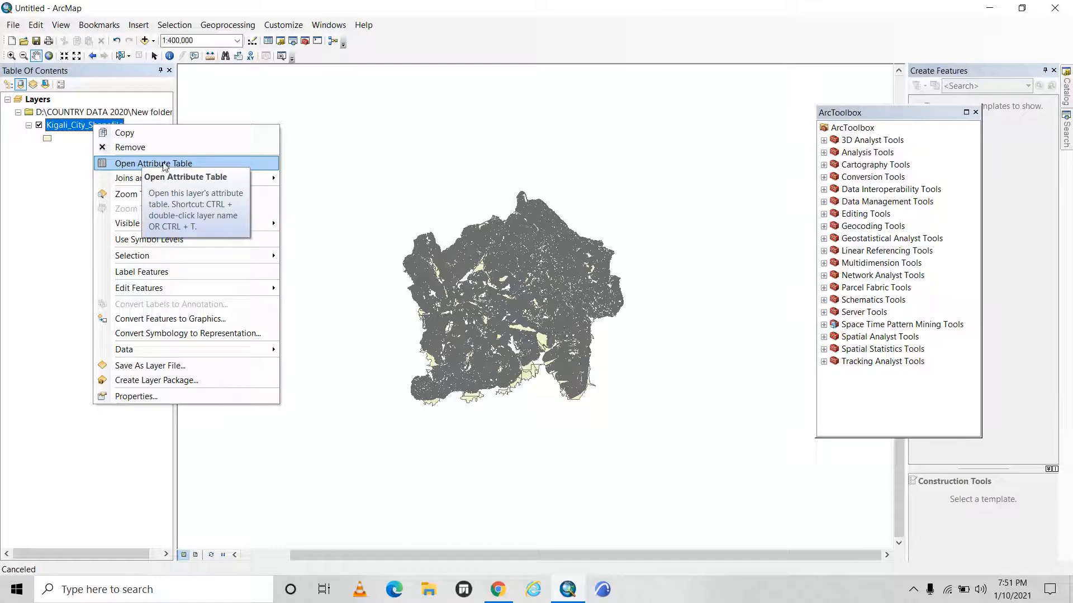
click(165, 166)
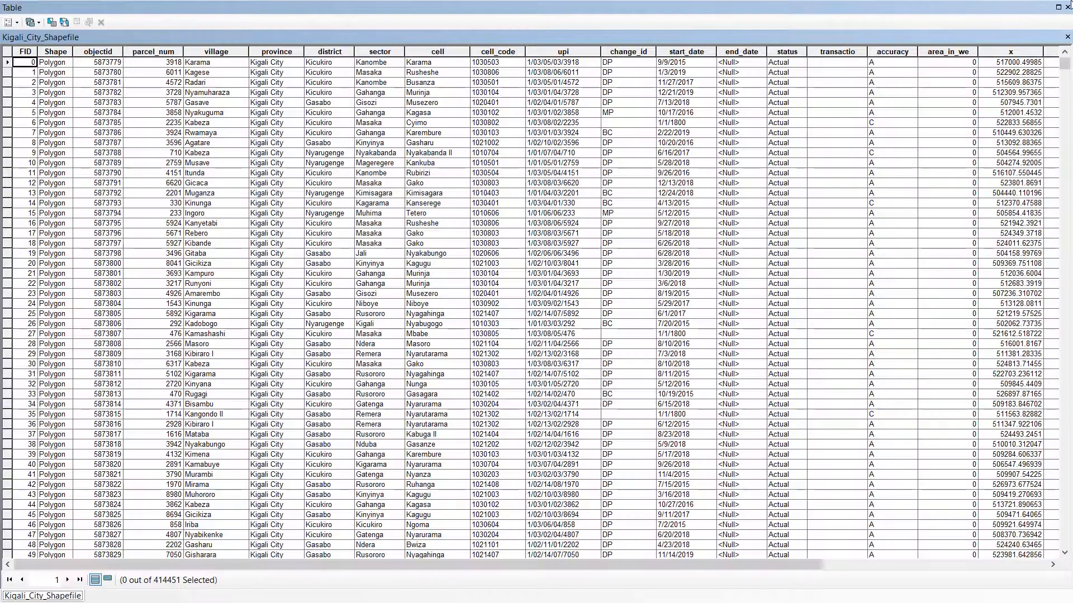
click(1067, 7)
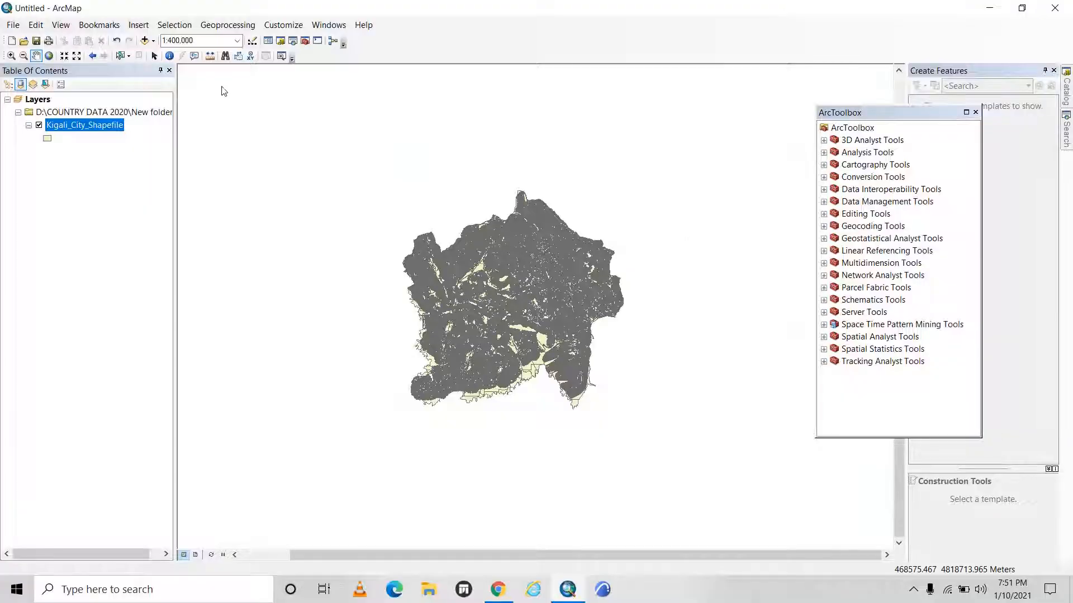
Review all columns in the attribute table of the Kigali_City_Shapefile layer, through to st_length_, and close the table.
right_click(92, 125)
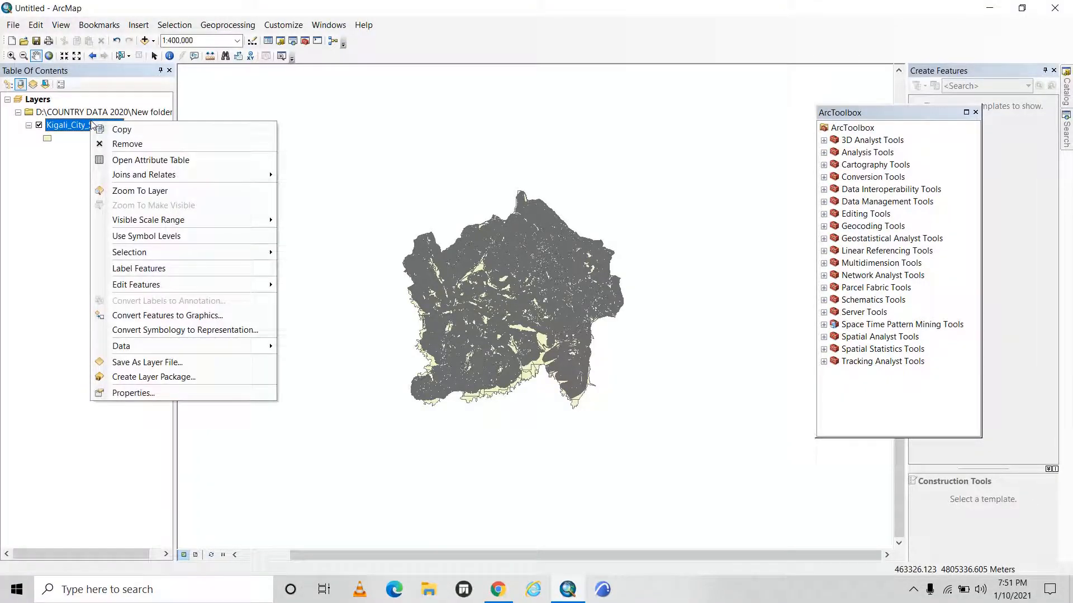
click(119, 162)
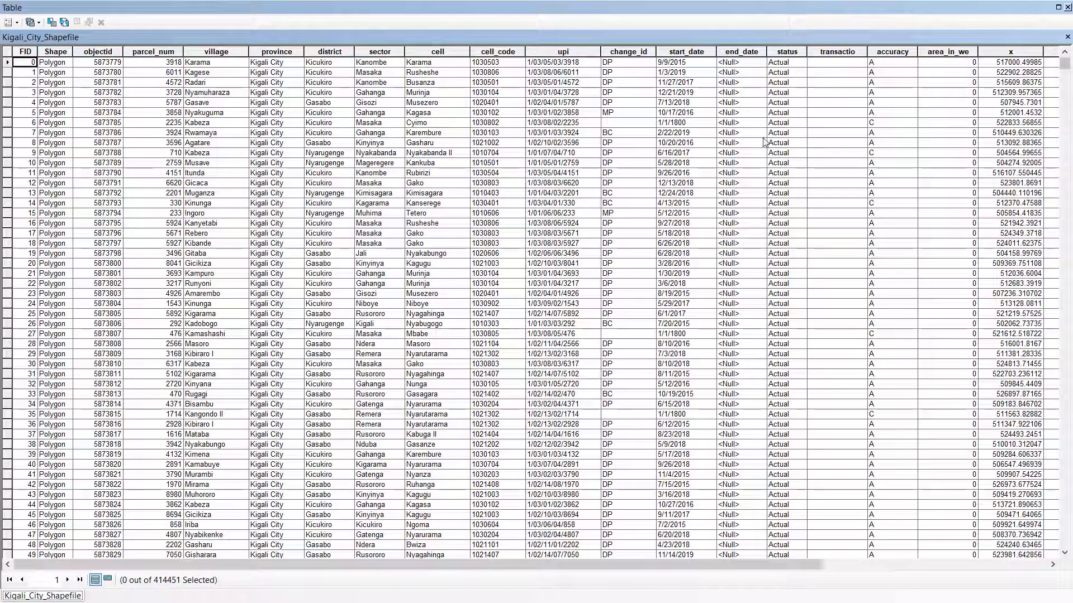
mouse_move(268, 564)
mouse_down()
mouse_move(510, 569)
mouse_move(284, 569)
mouse_up()
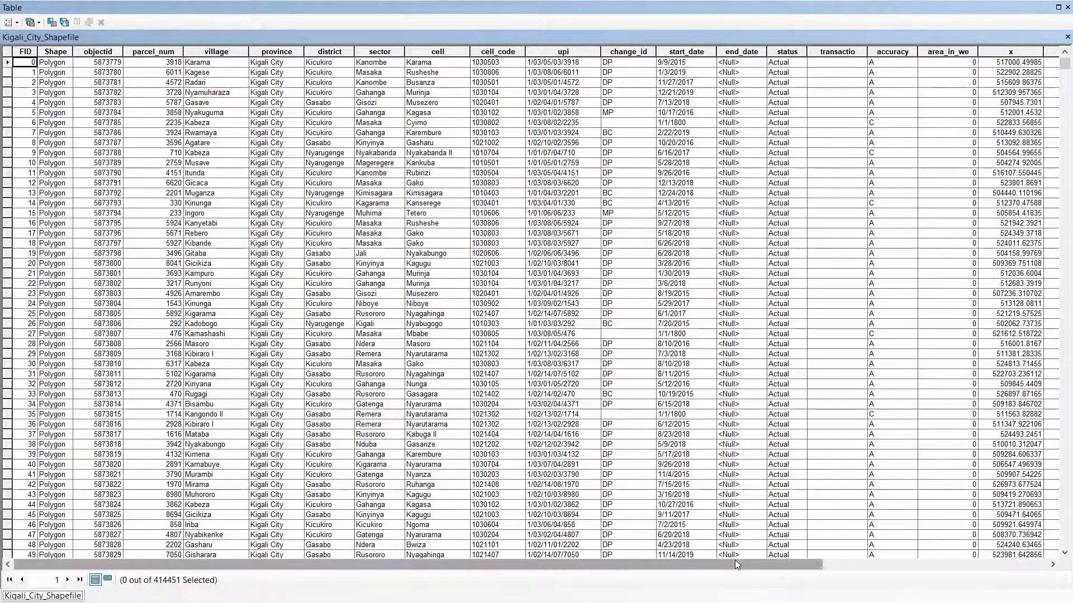
drag(736, 561, 906, 555)
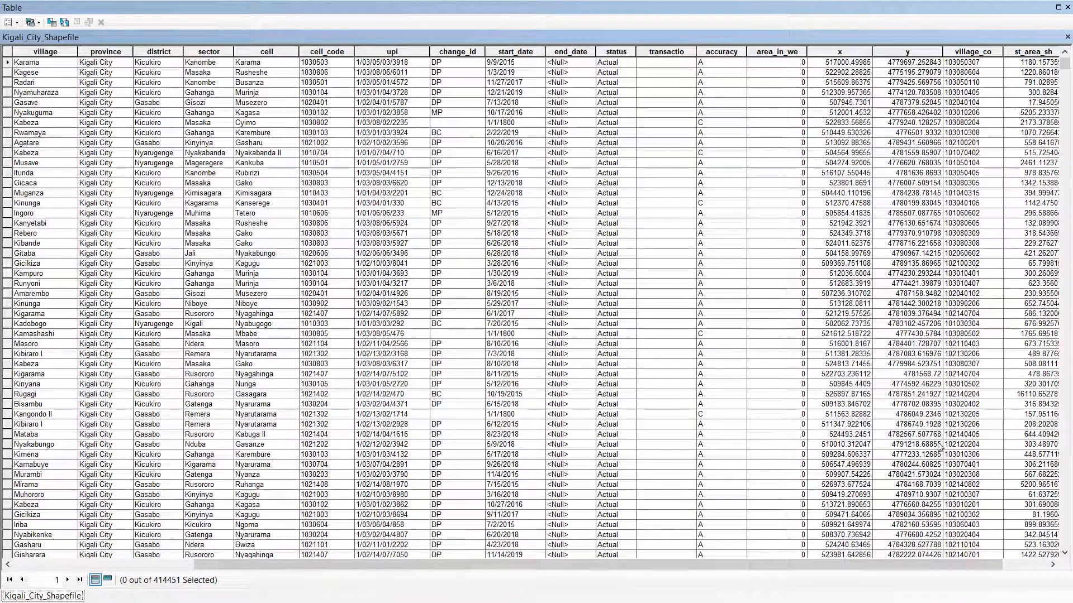
drag(903, 566, 955, 566)
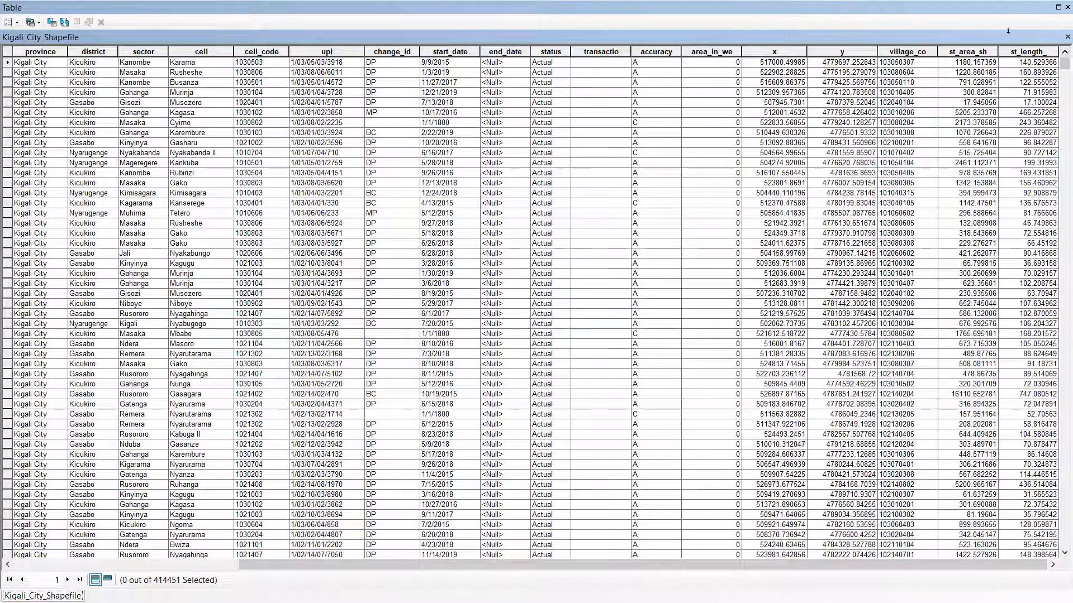
click(1067, 8)
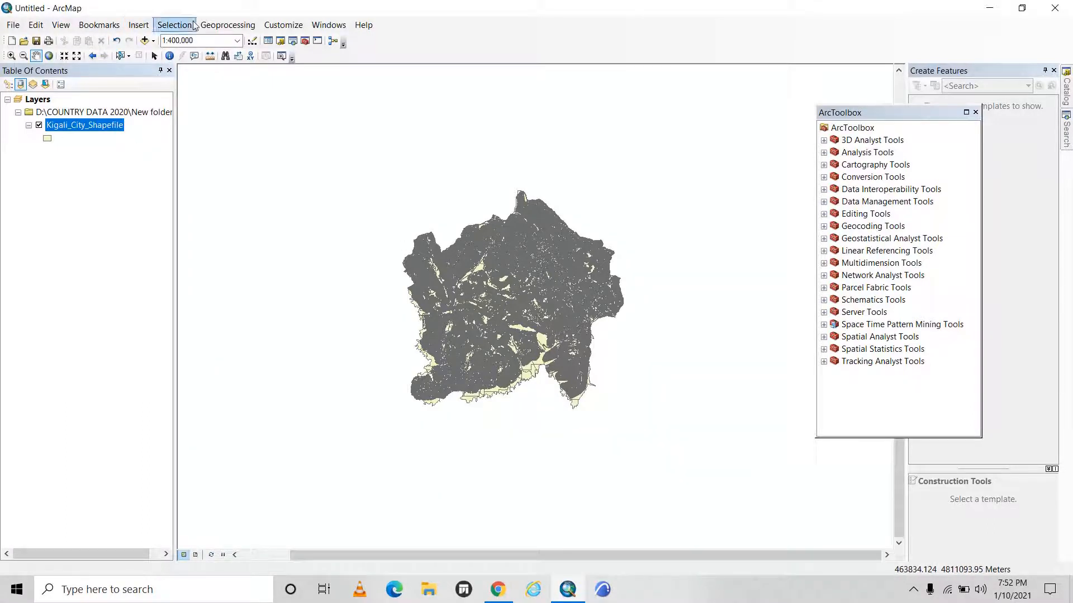
Build the Select By Attributes expression "upi" ='1/02/07/02/853' for the Kigali_City_Shapefile layer.
click(180, 27)
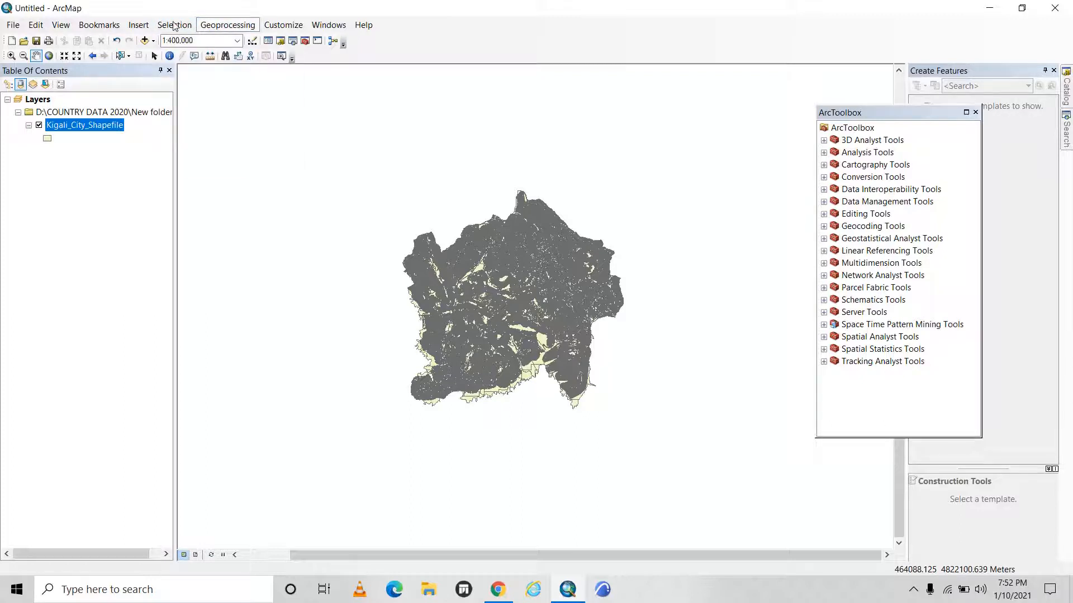
click(169, 29)
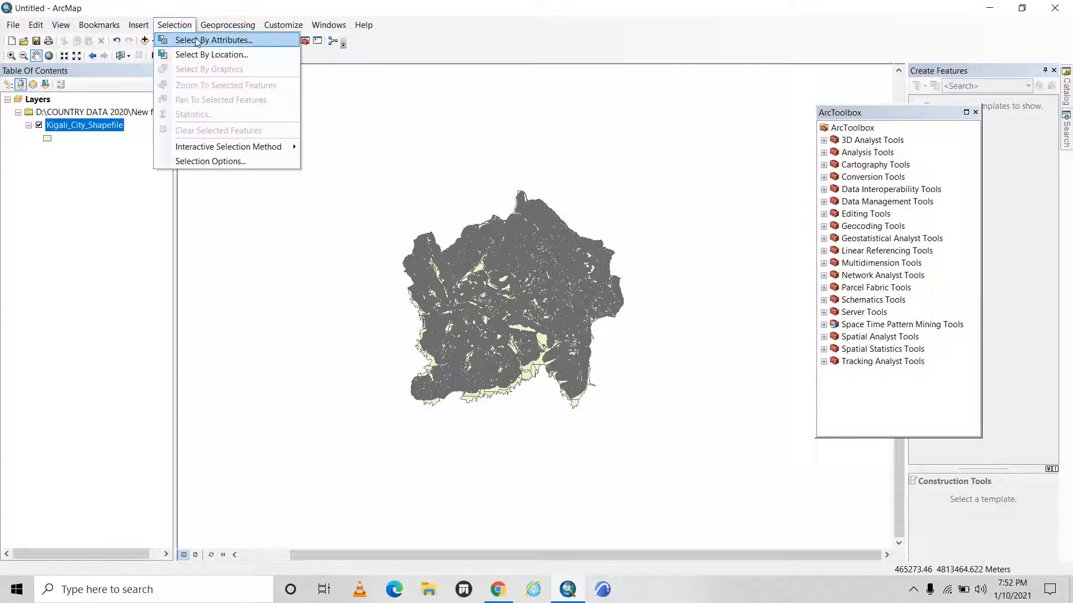
click(196, 42)
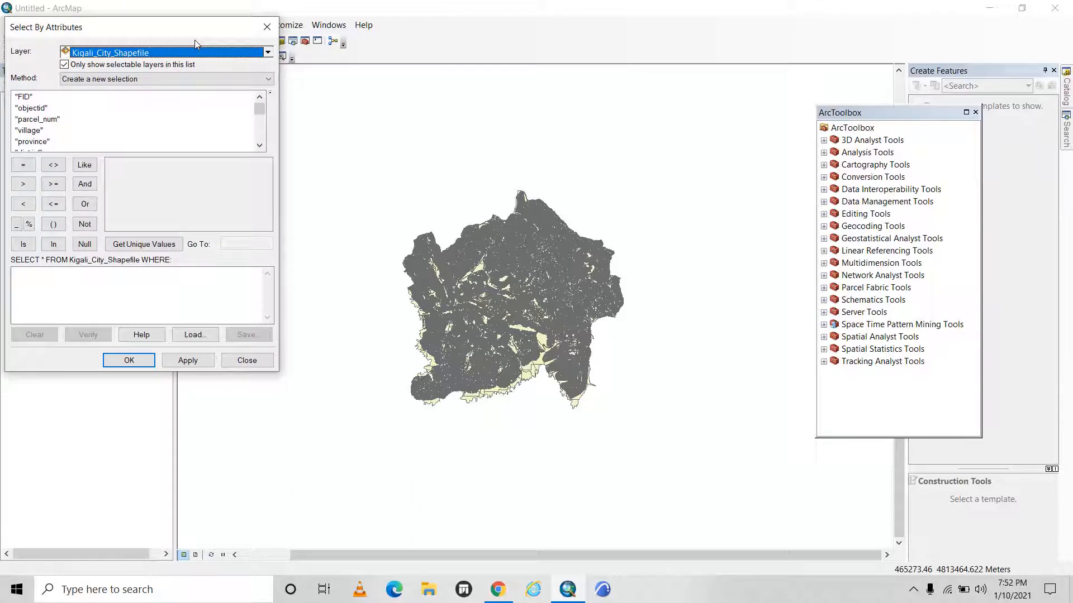
scroll(67, 118, down, 5)
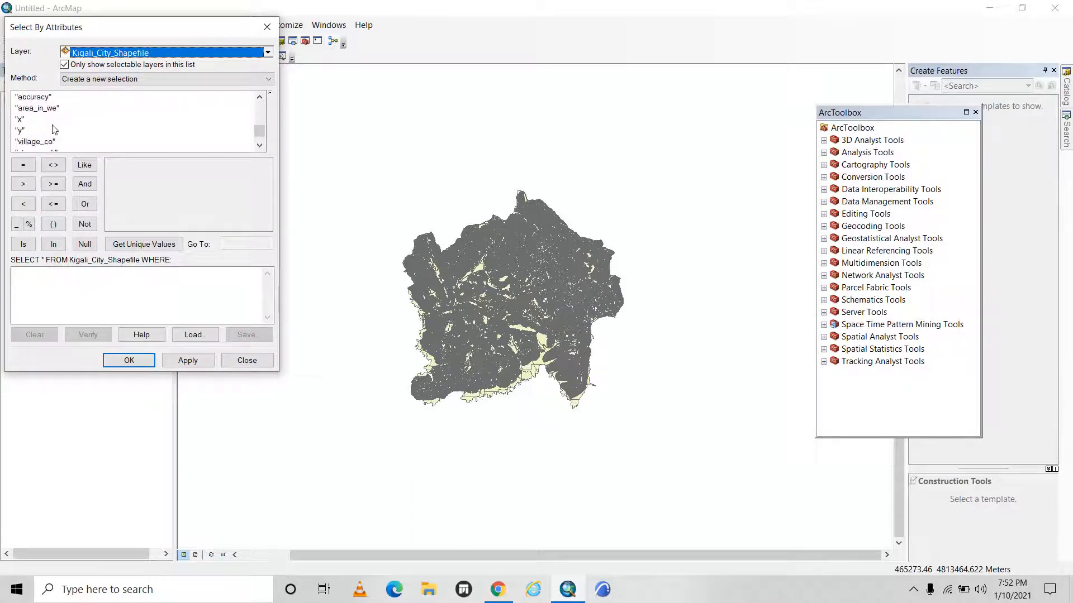
scroll(54, 129, down, 1)
scroll(48, 126, up, 6)
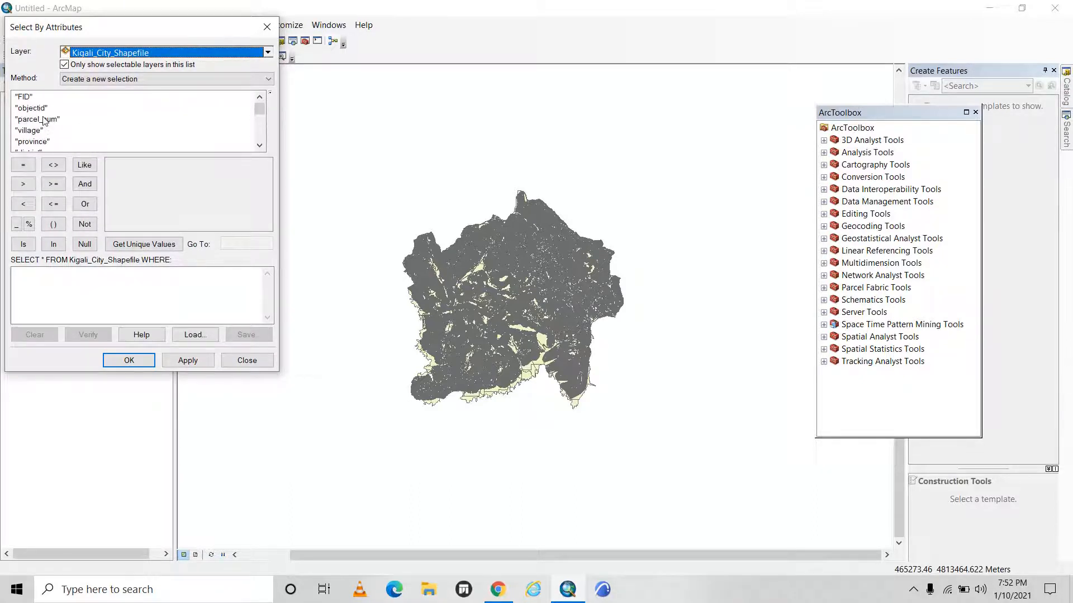
scroll(46, 126, down, 1)
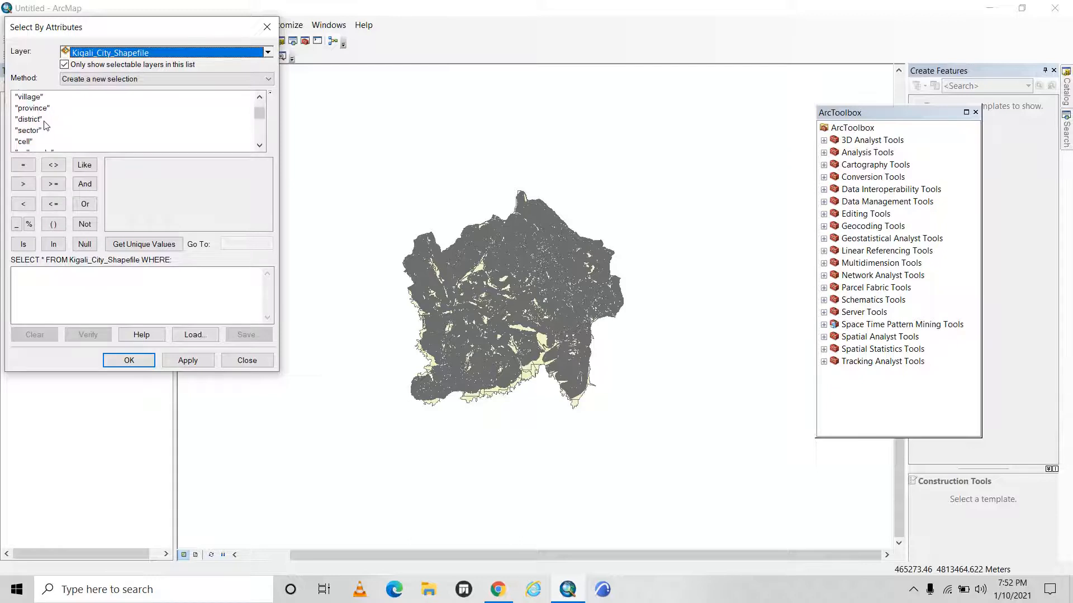
scroll(31, 137, down, 1)
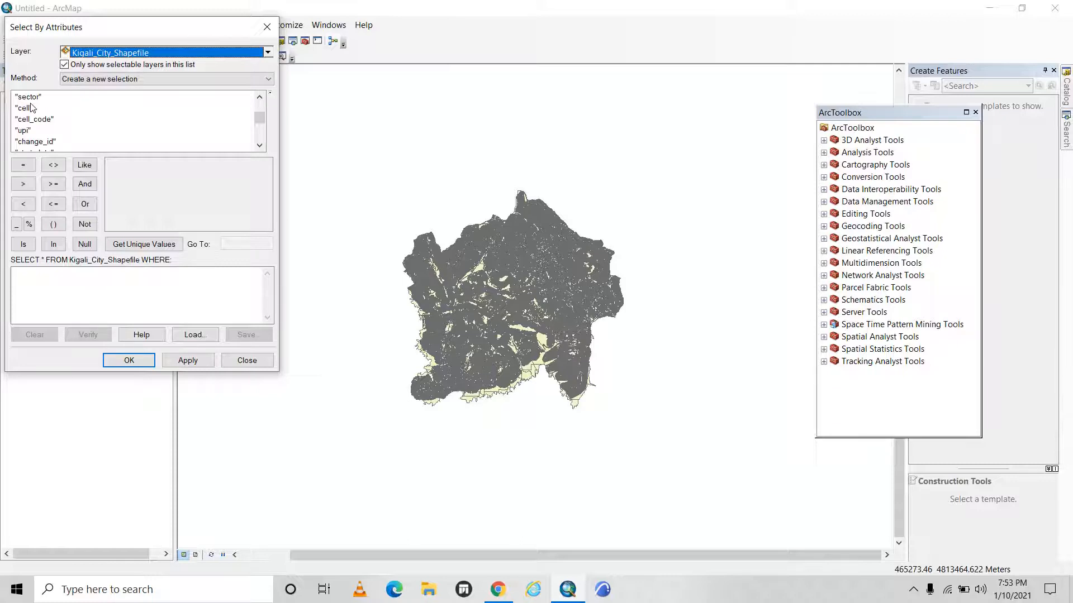
double_click(22, 131)
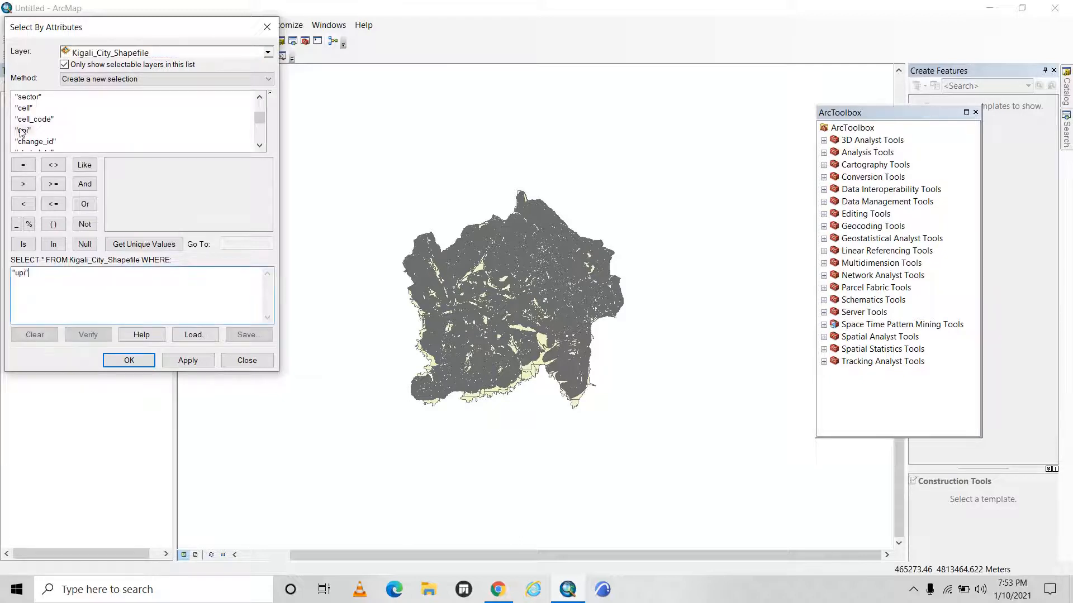
click(23, 166)
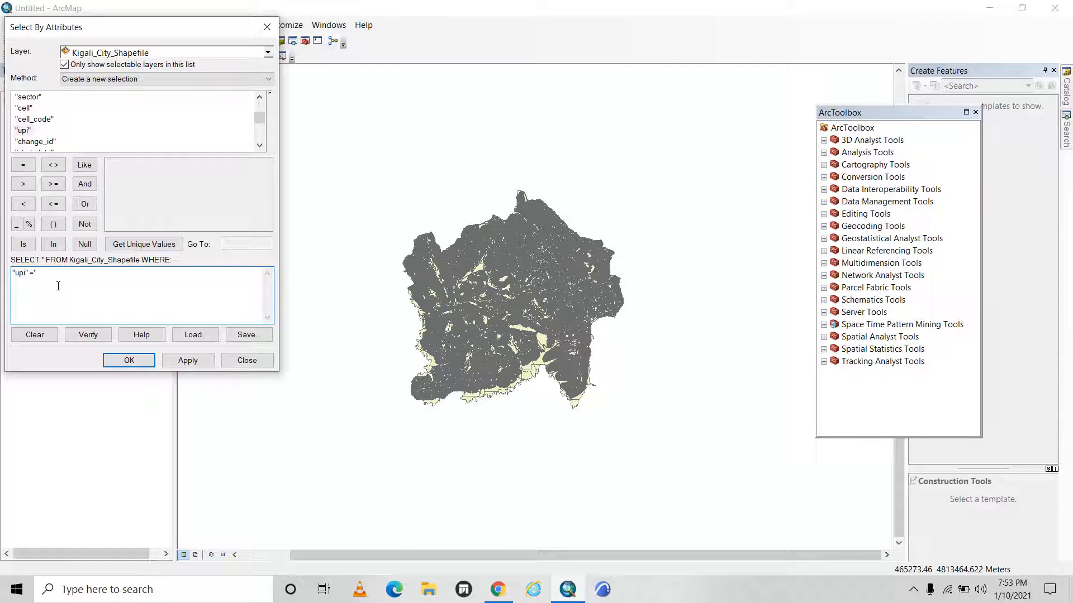
text('1/02/07/02/853)
Verify the upi expression and apply it as a new selection, closing the selection dialog.
click(86, 333)
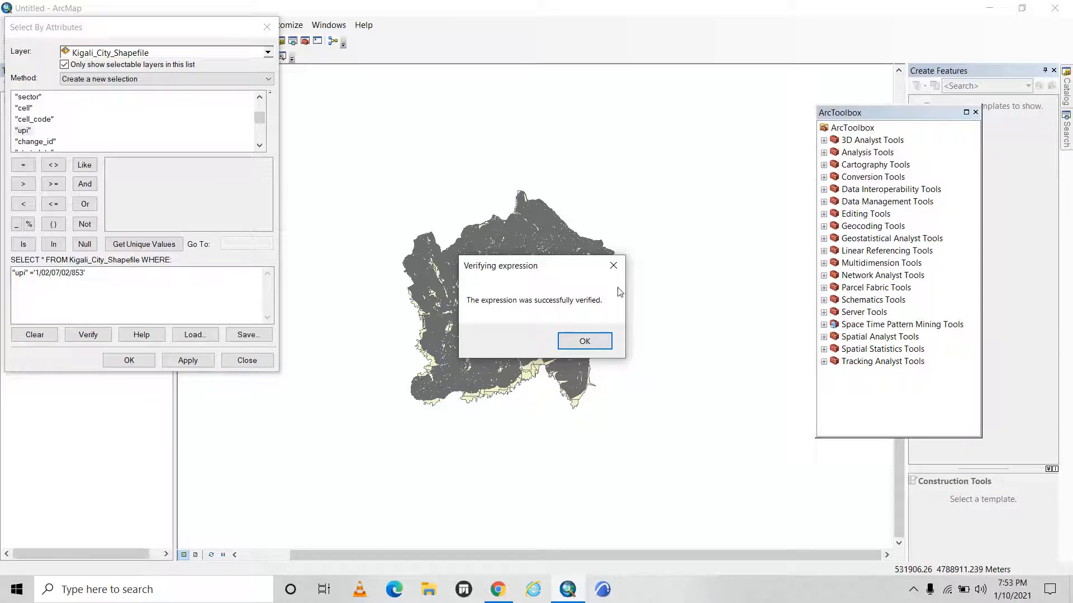
click(584, 341)
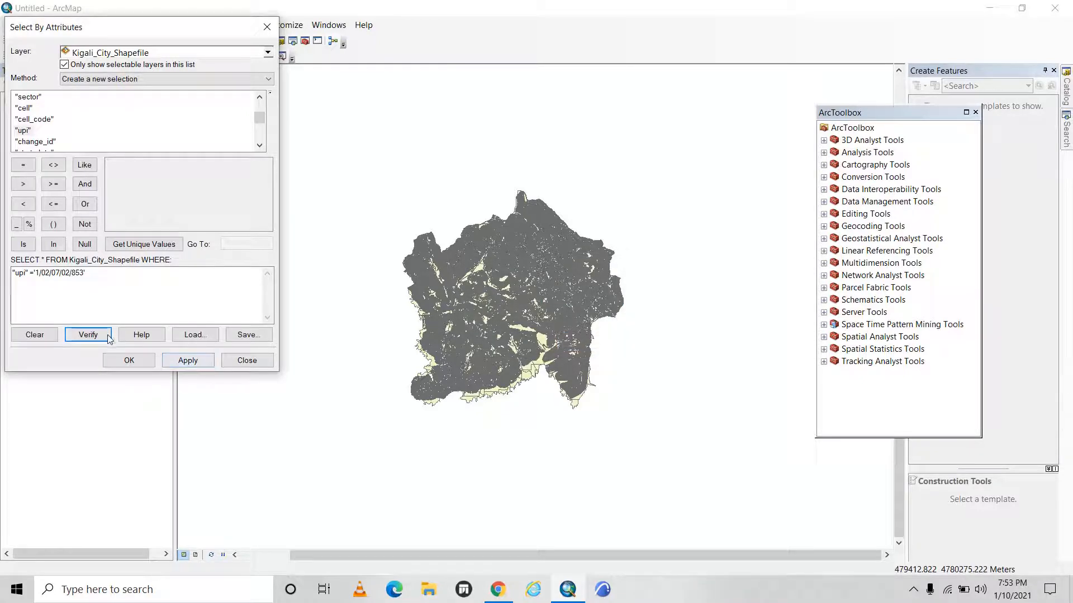
click(203, 362)
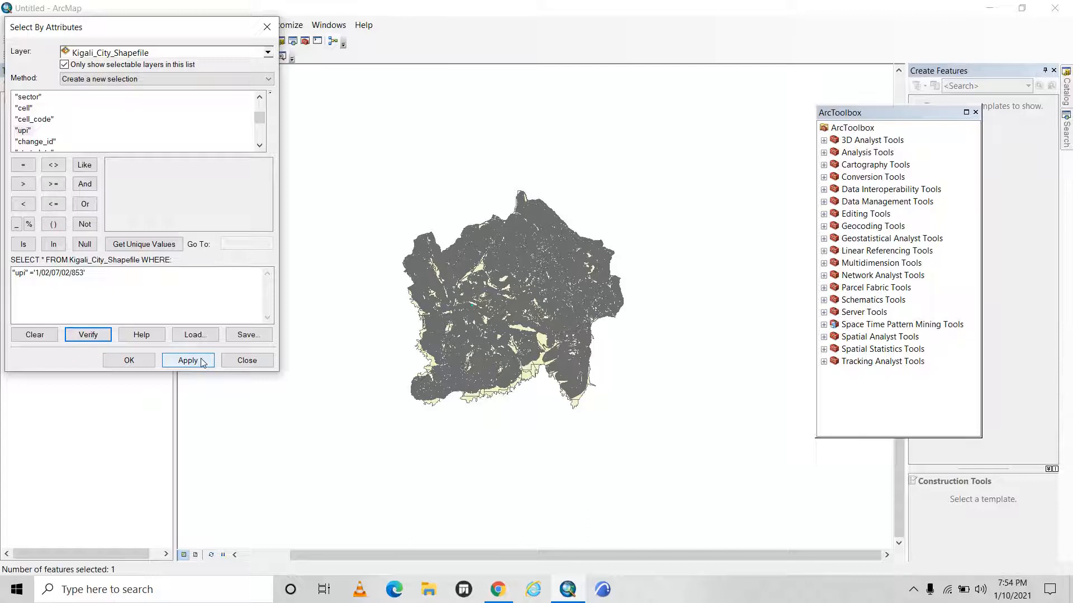
click(129, 360)
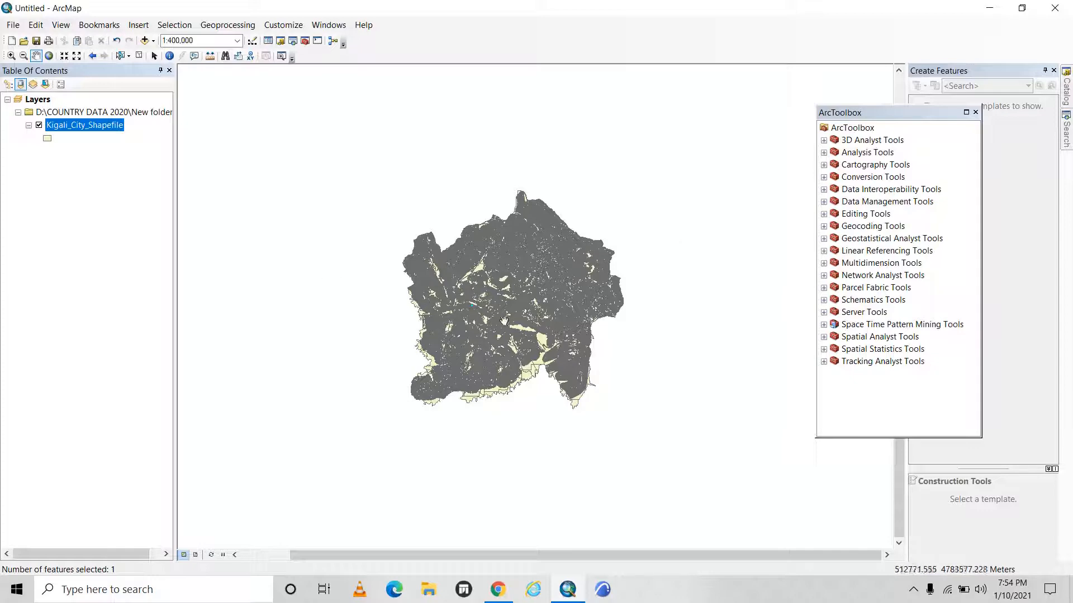
Create a new layer from the selected parcel of Kigali_City_Shapefile.
scroll(469, 298, up, 2)
scroll(470, 298, down, 2)
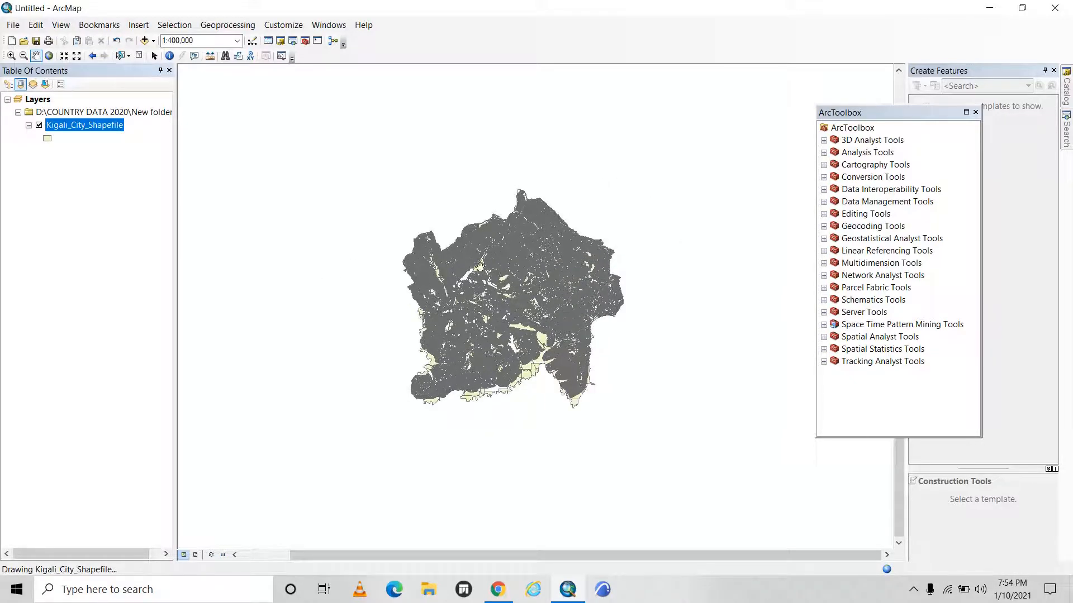
right_click(91, 126)
click(64, 147)
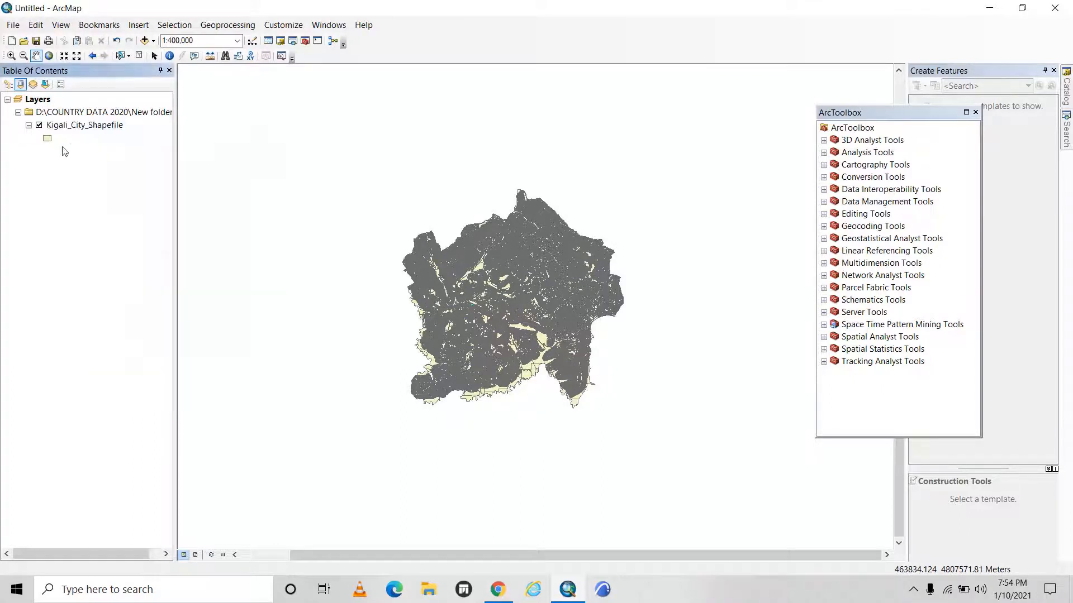
click(82, 120)
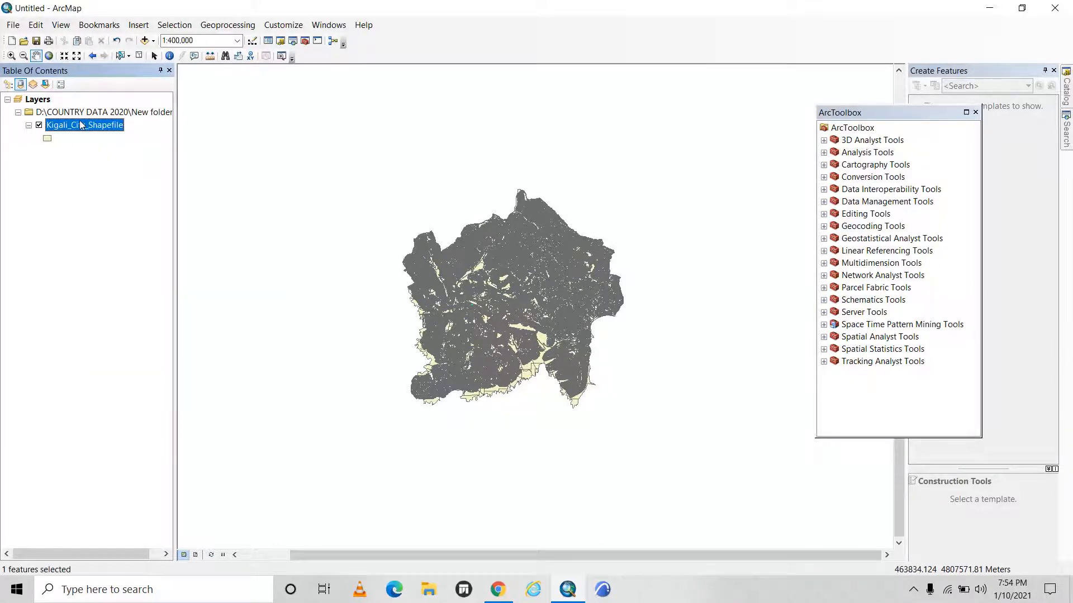
right_click(78, 122)
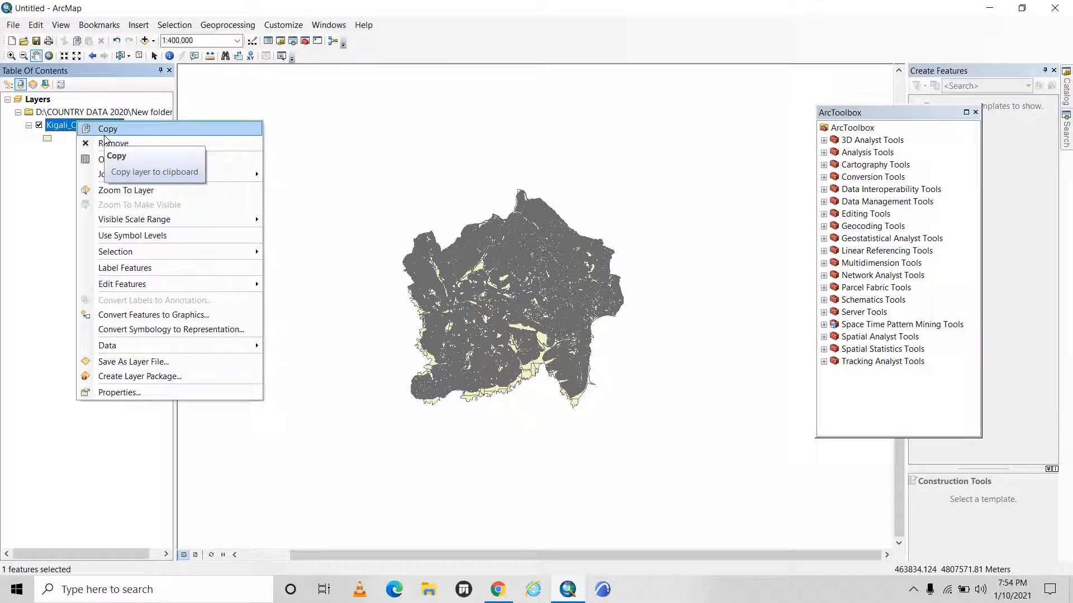
mouse_move(127, 255)
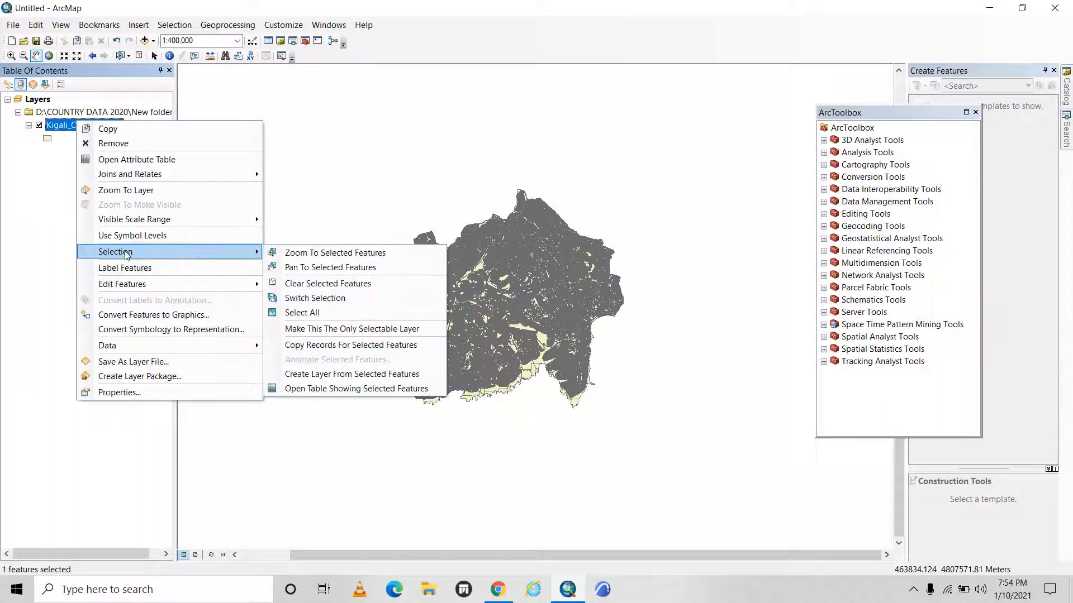
click(348, 373)
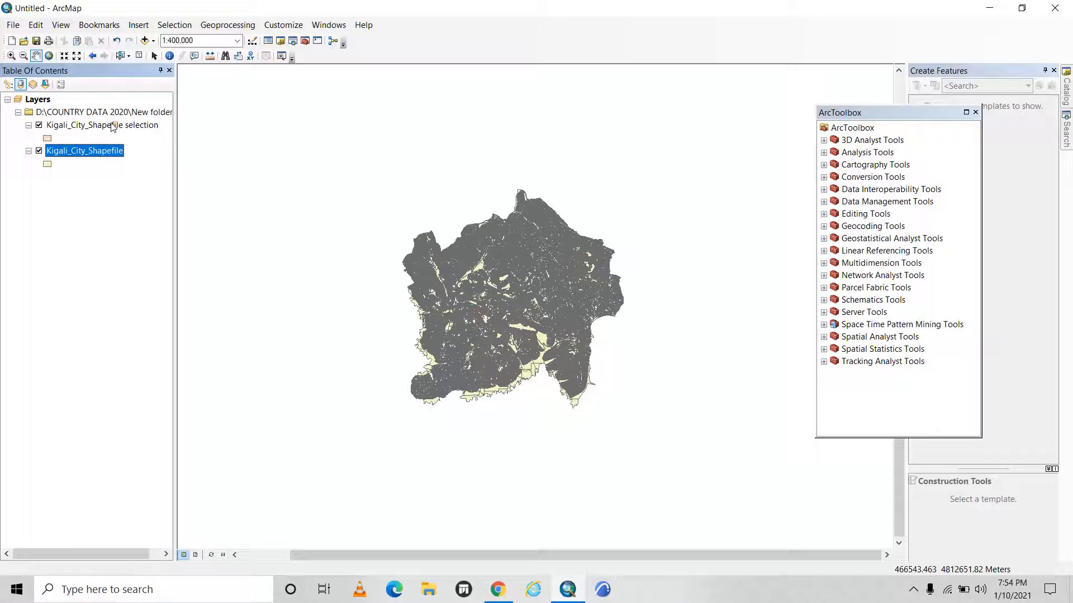
Turn off the display of the original Kigali_City_Shapefile layer, keeping the selection layer visible.
click(72, 128)
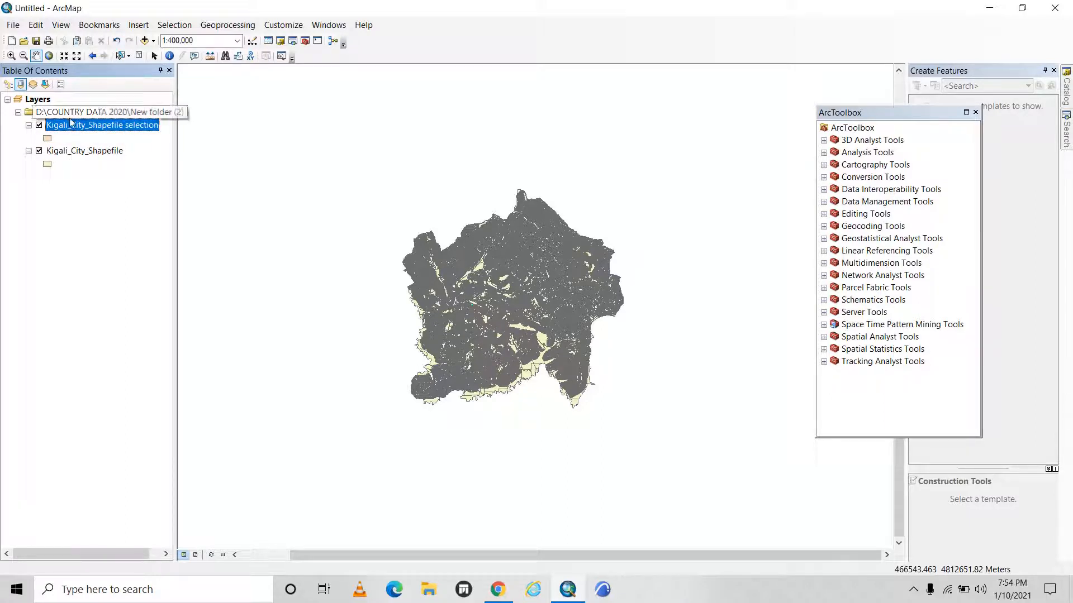
click(39, 151)
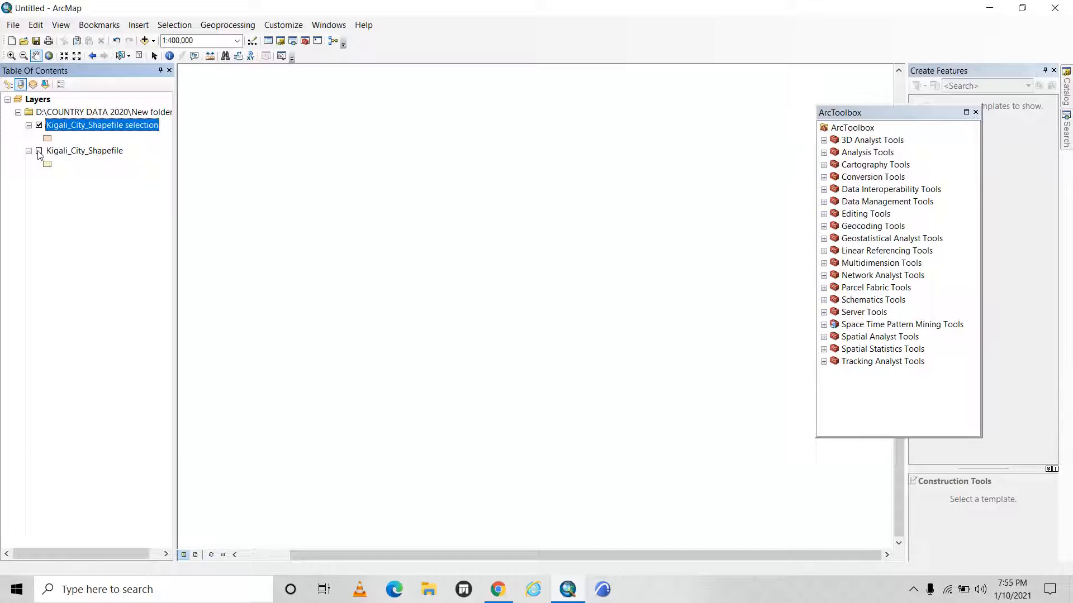
click(39, 151)
click(39, 151)
Zoom the map to the Kigali_City_Shapefile selection layer so the whole parcel shows with some space around it.
click(69, 129)
key(Return)
right_click(85, 127)
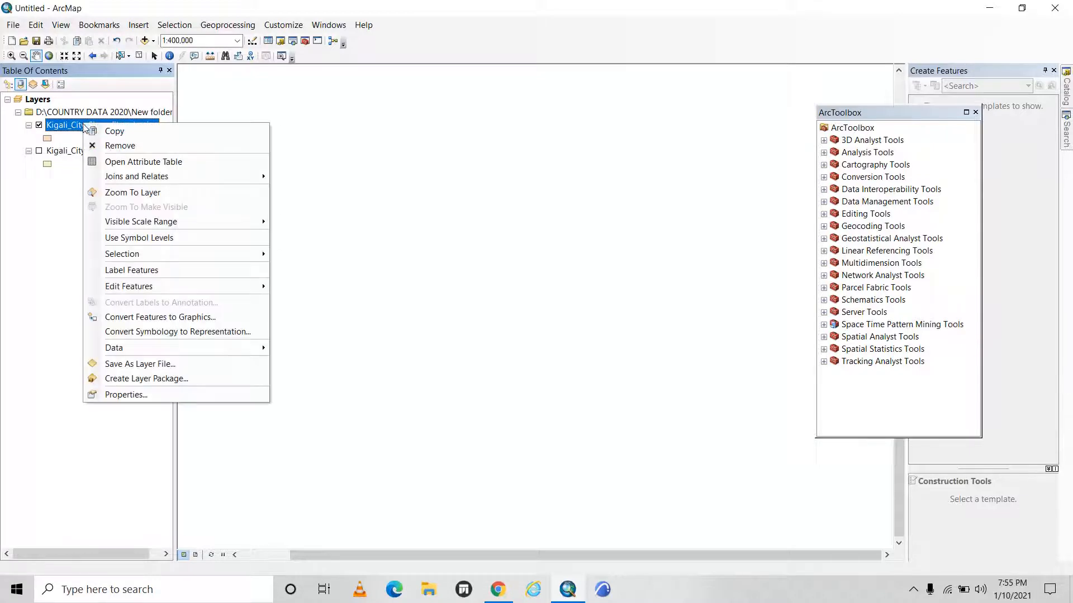
click(124, 193)
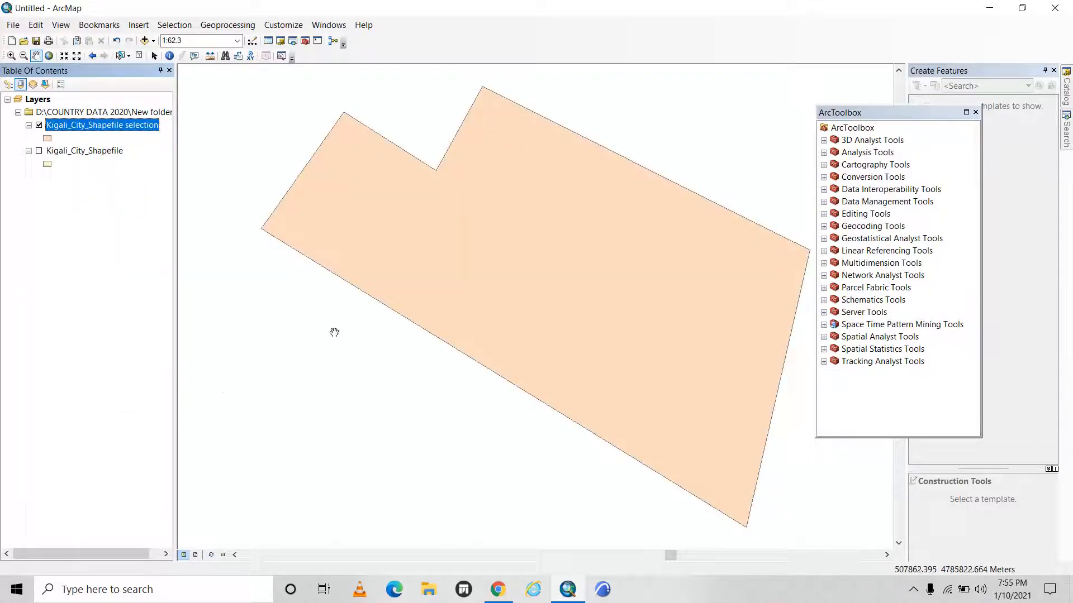
scroll(518, 293, up, 2)
scroll(519, 293, down, 4)
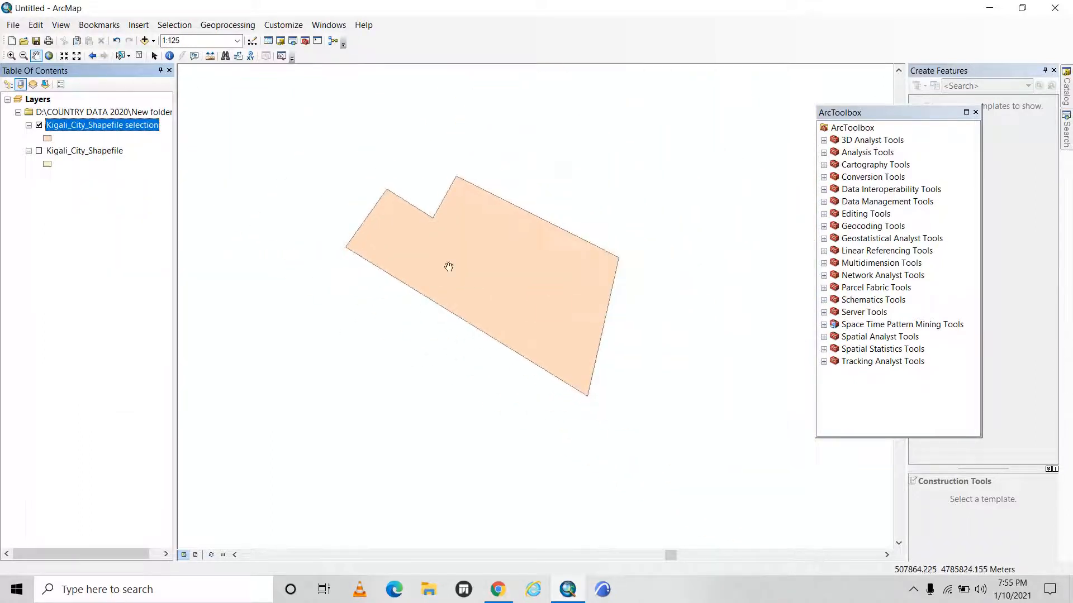
Symbolize the Kigali_City_Shapefile selection layer with the Hollow style and a red outline of width 3.
click(48, 139)
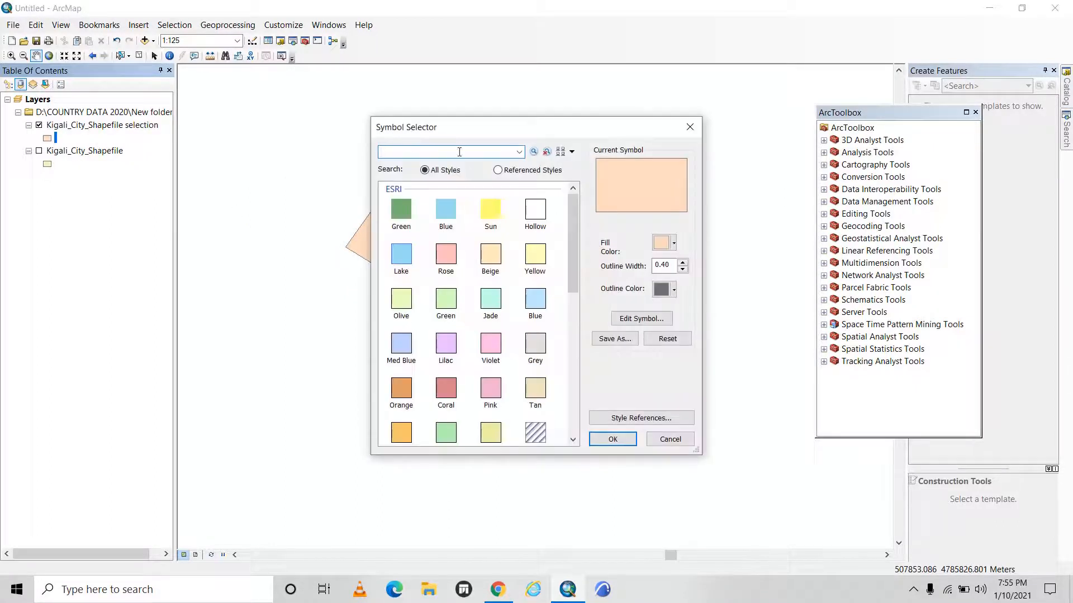
click(533, 211)
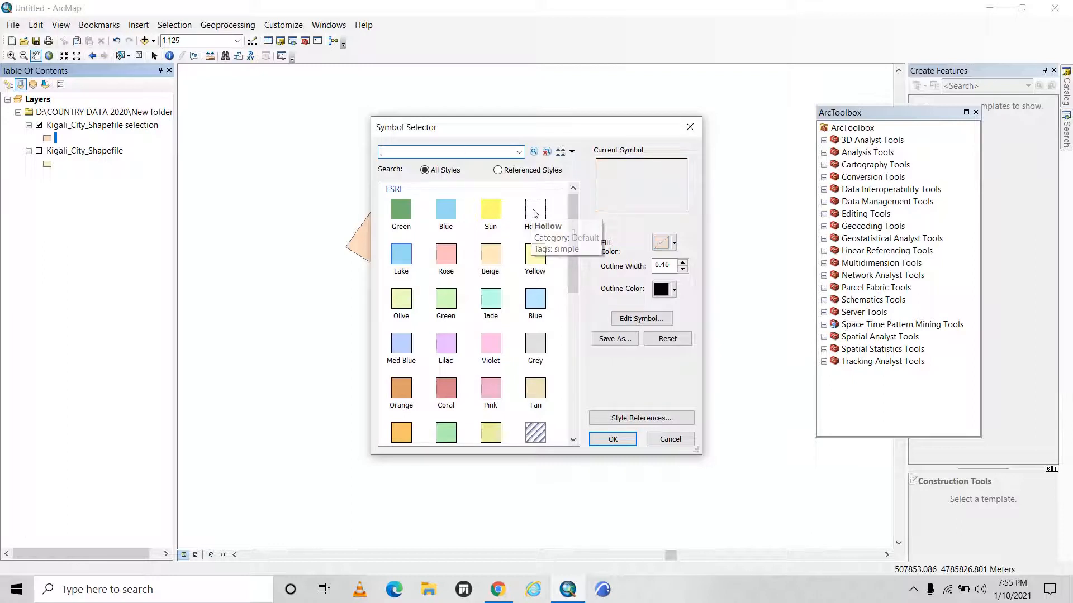
click(665, 290)
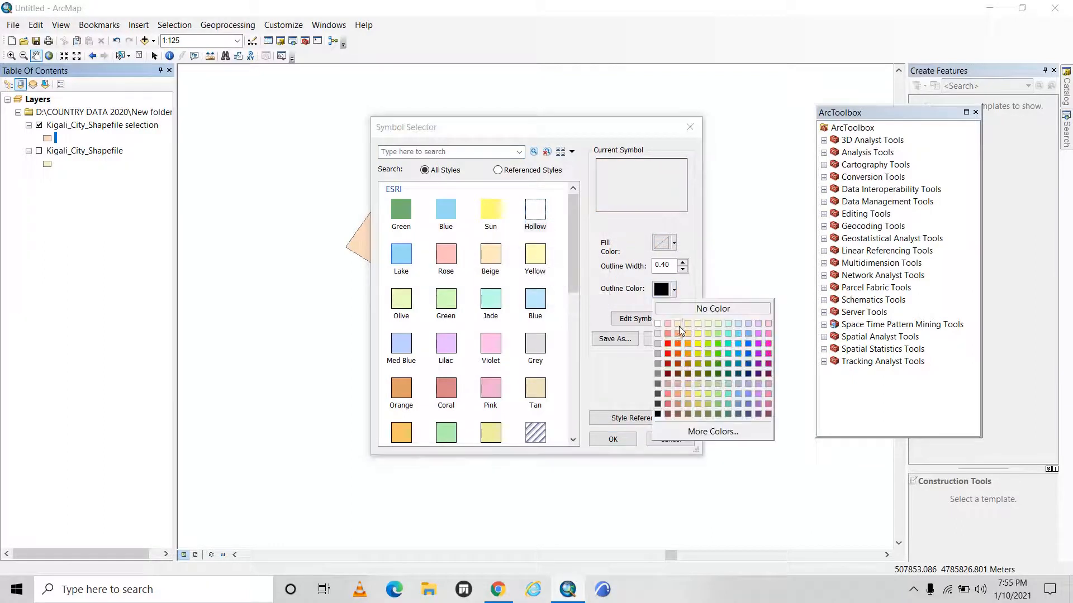
click(668, 354)
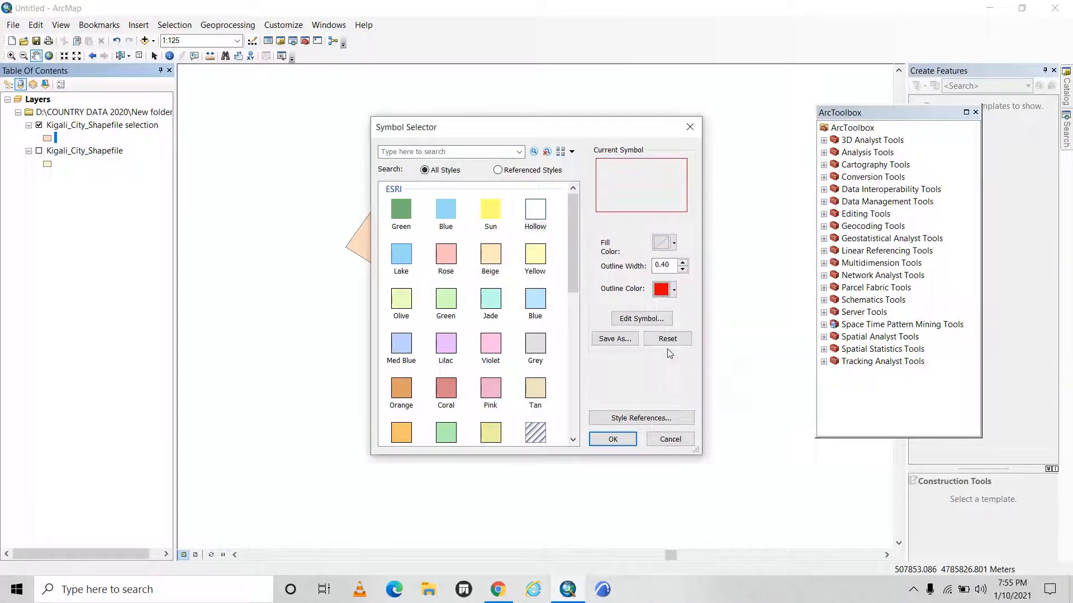
click(683, 263)
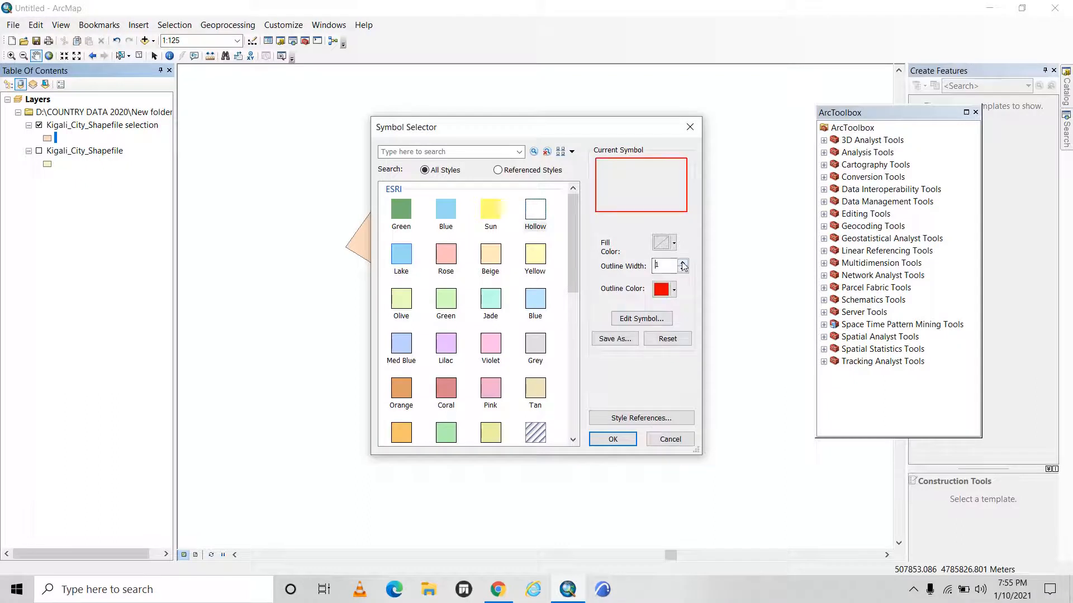
click(682, 262)
click(682, 262)
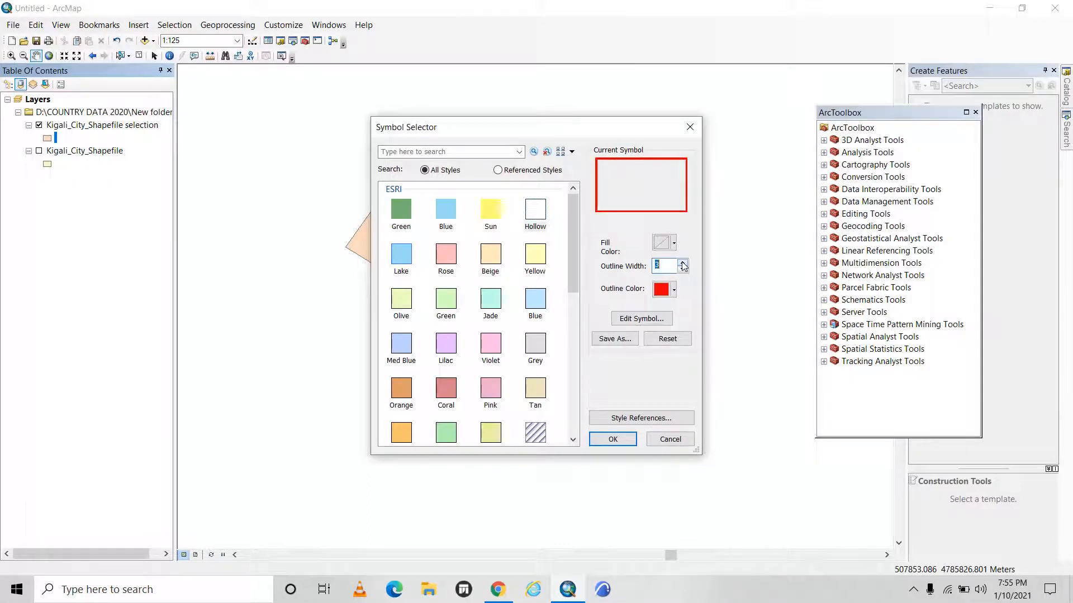
click(613, 439)
Identify the red-outlined parcel on the map, review its attributes through the area and length fields, and close the results.
scroll(443, 238, up, 3)
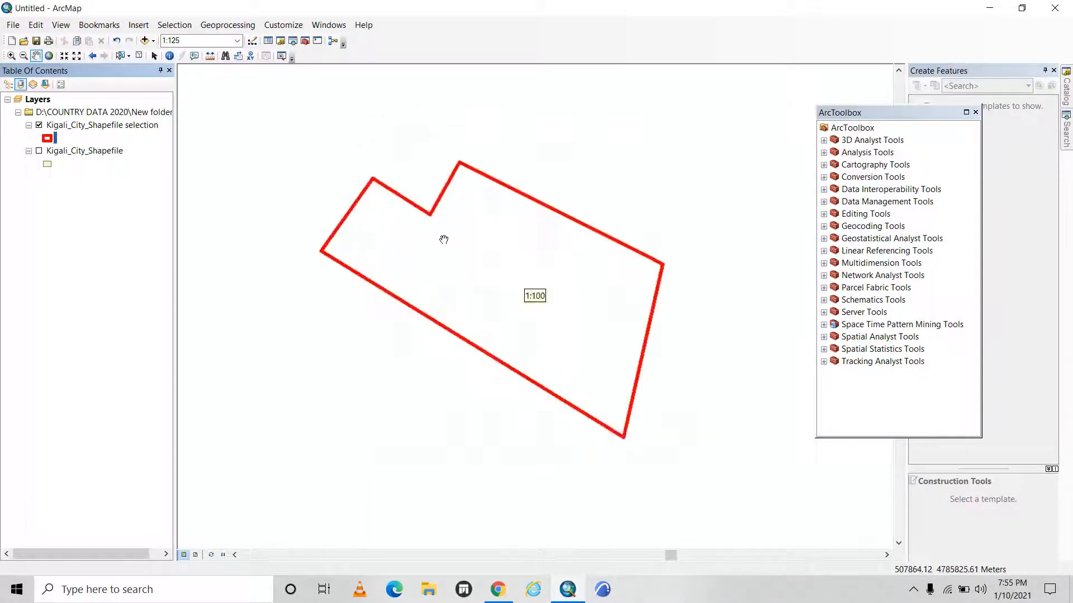
scroll(667, 342, down, 2)
drag(578, 309, 419, 271)
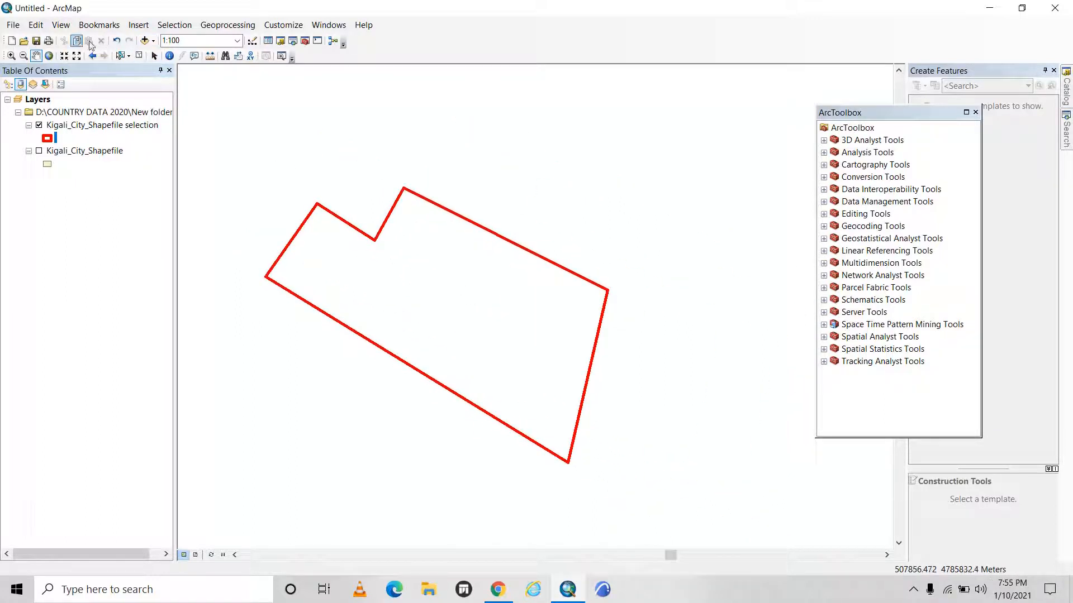
click(170, 57)
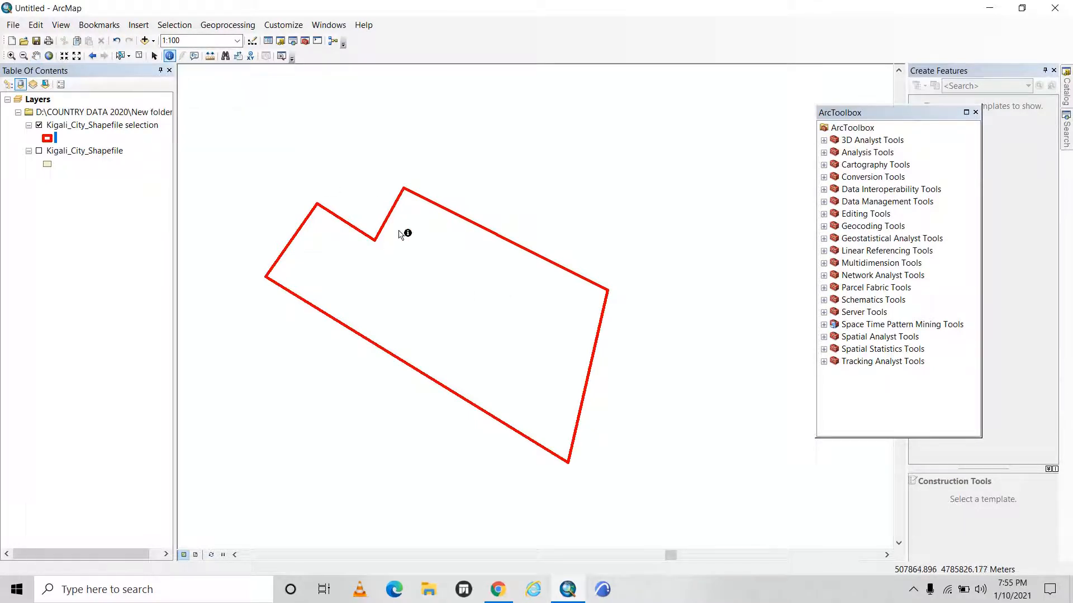
click(436, 271)
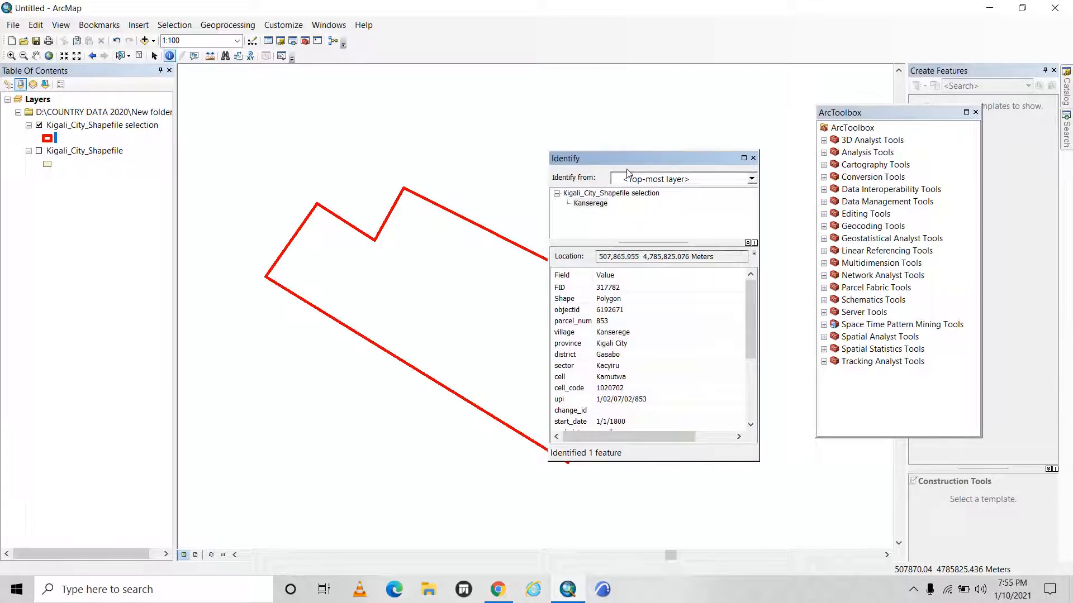
drag(635, 156, 630, 130)
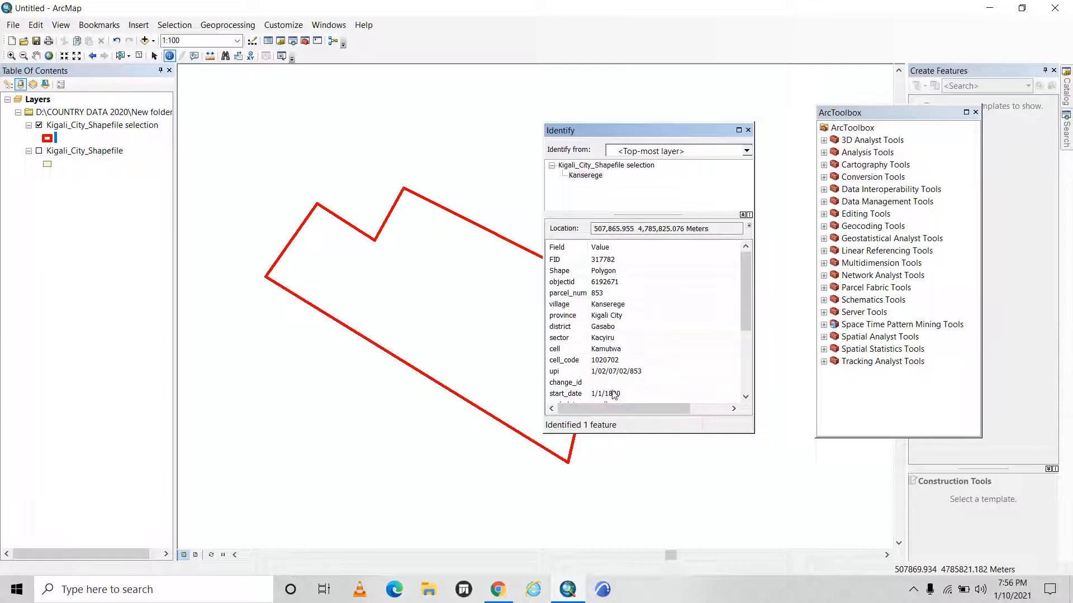
scroll(610, 402, down, 3)
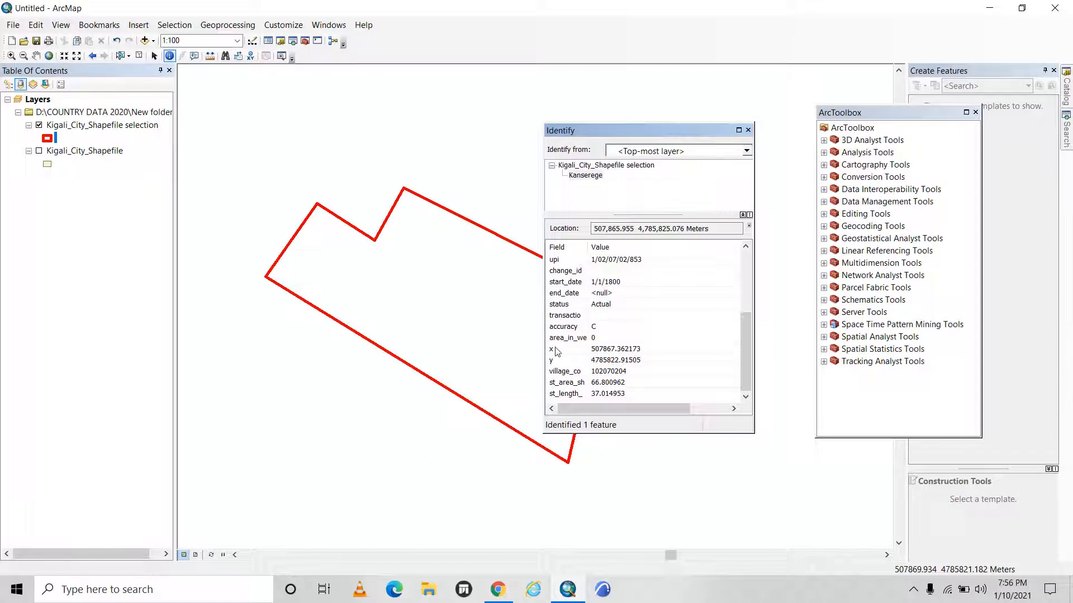
click(749, 131)
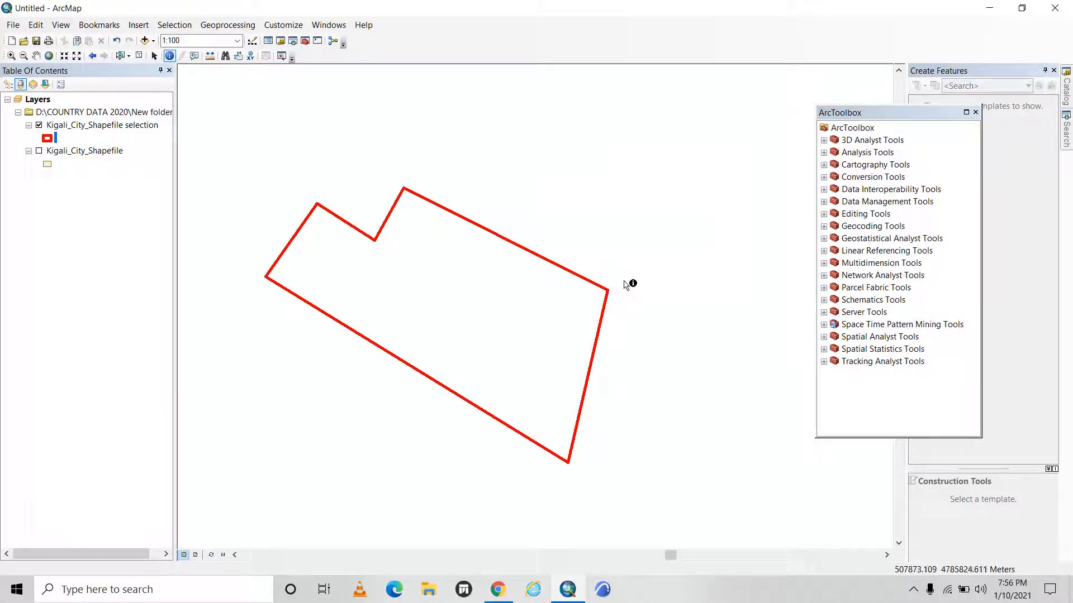
click(484, 286)
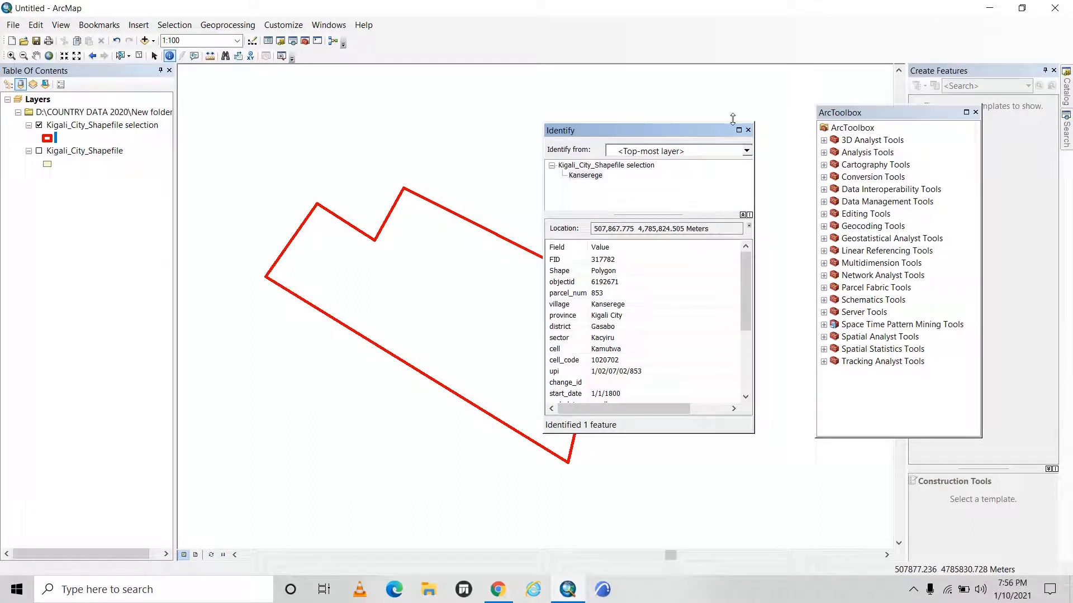
click(748, 130)
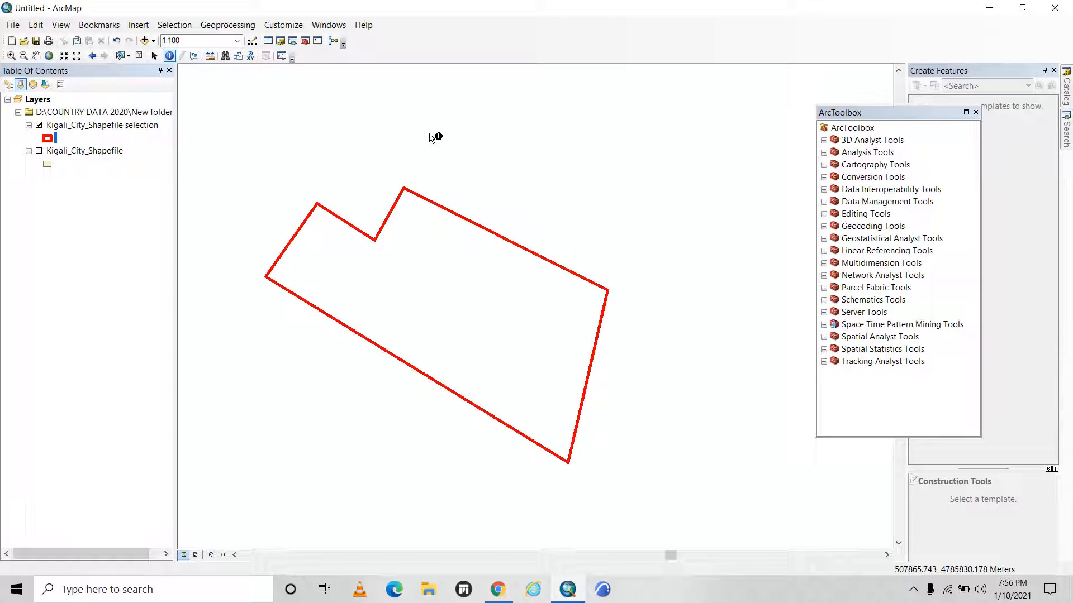
Display the Kigali_City_Shapefile layer again and identify the neighbouring parcel just north of the extracted one.
click(39, 155)
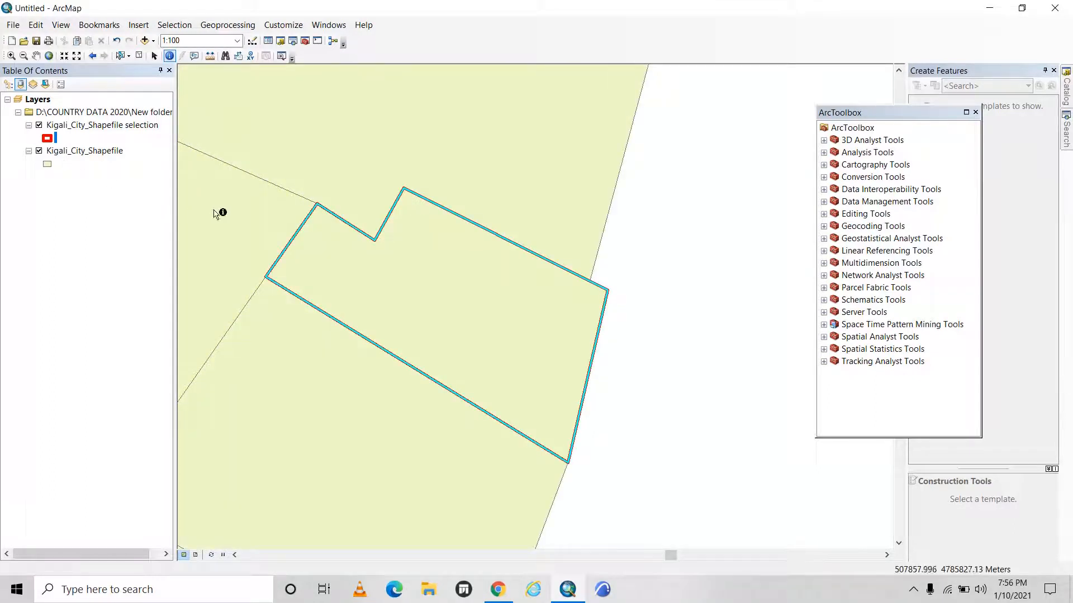
scroll(394, 246, down, 1)
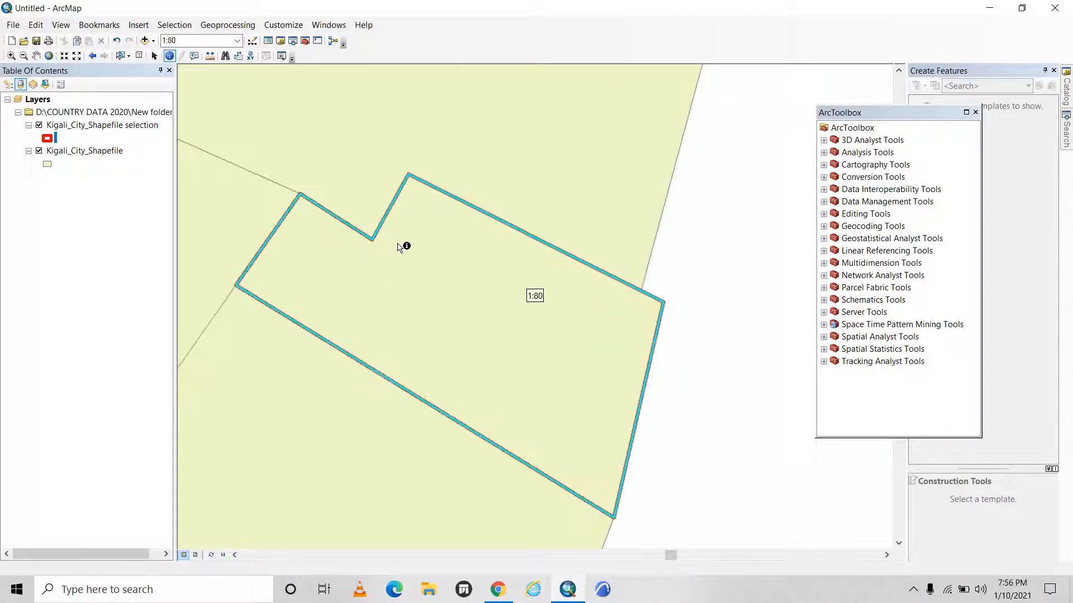
scroll(399, 246, up, 1)
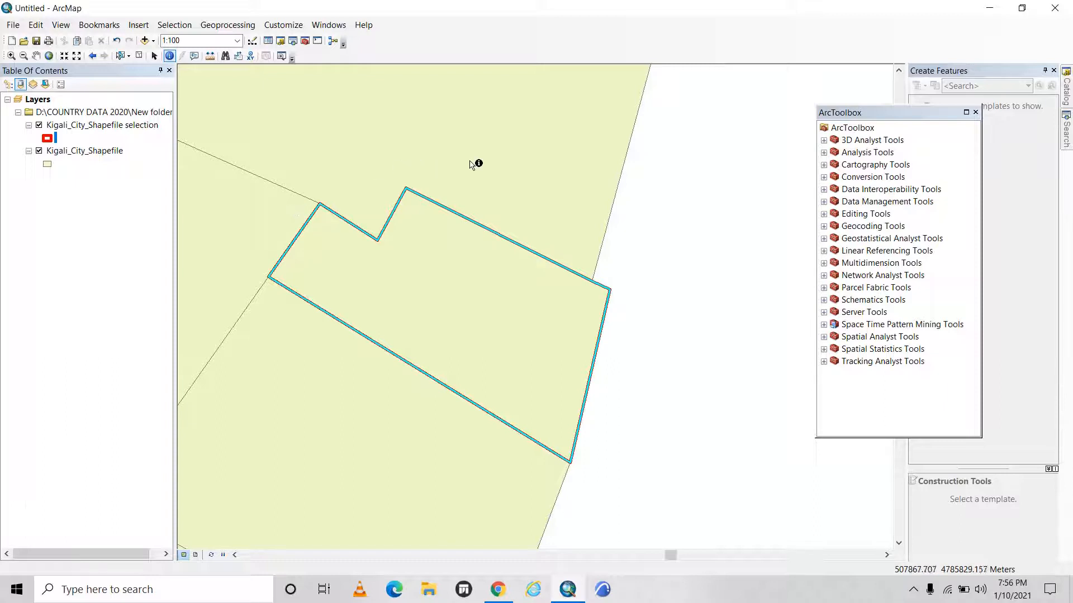
click(509, 159)
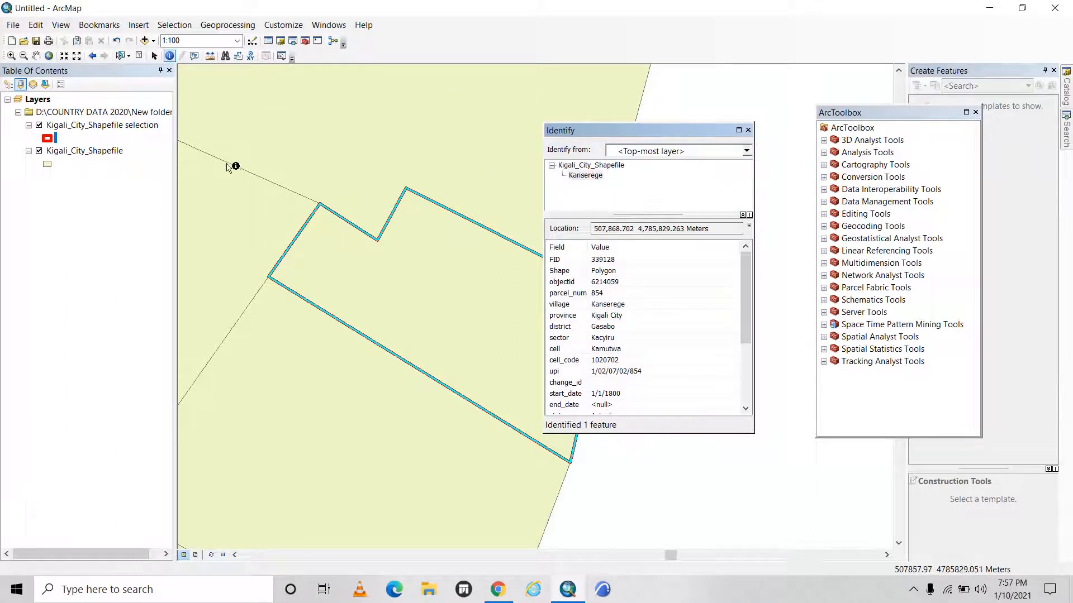
click(748, 130)
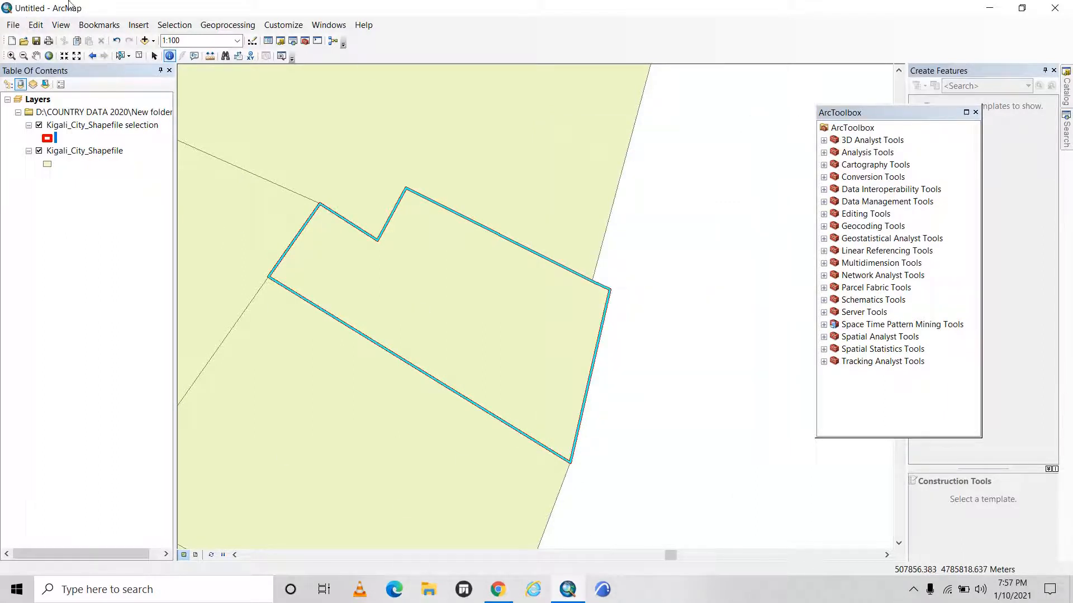
Turn off the display of the Kigali_City_Shapefile layer, leaving only the red-outlined parcel in view.
click(36, 55)
drag(231, 143, 446, 166)
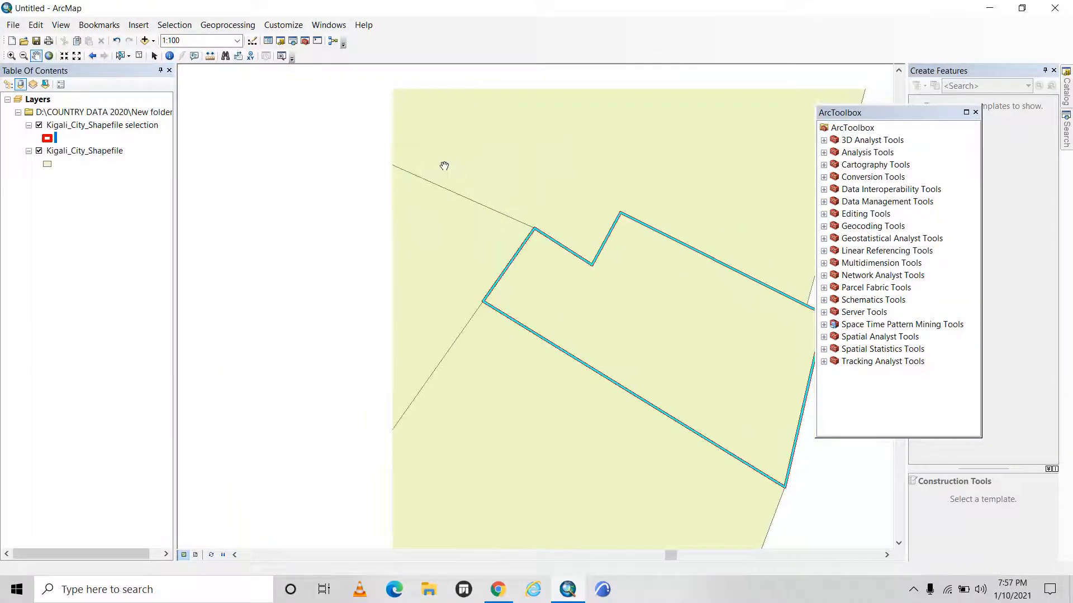
click(39, 150)
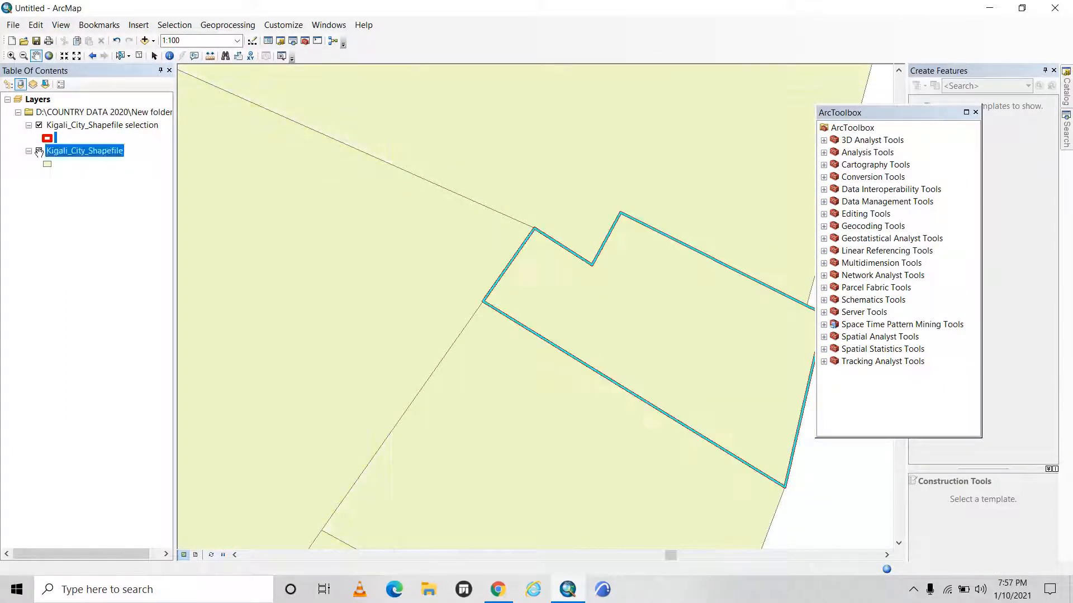
scroll(414, 316, up, 1)
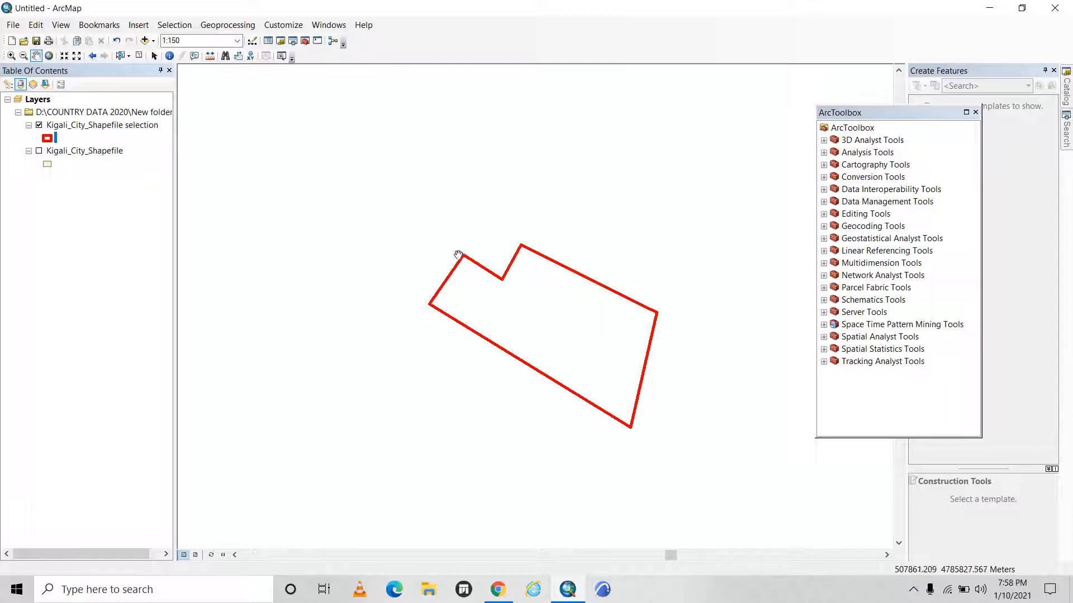
scroll(526, 342, down, 2)
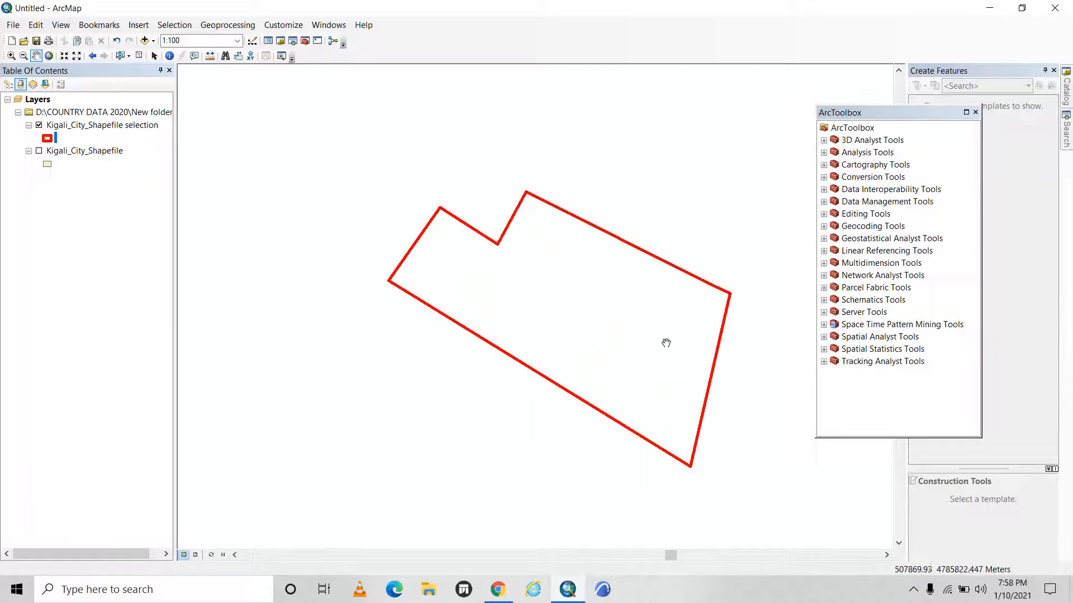
scroll(419, 254, down, 2)
scroll(397, 236, up, 2)
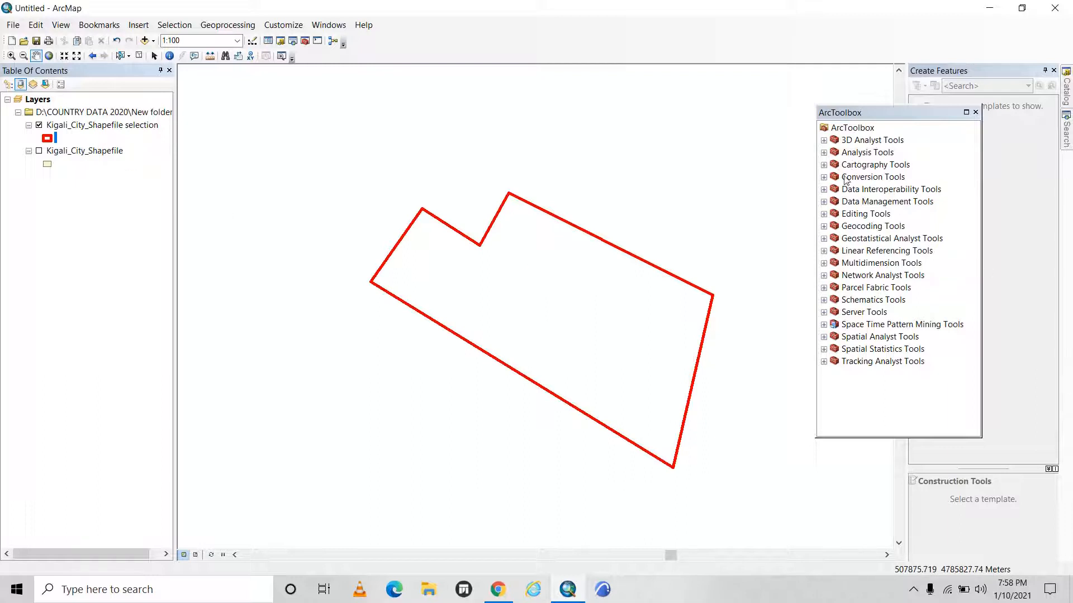
Close and reopen ArcToolbox, and open the Layer To KML tool from the conversion tools.
click(976, 112)
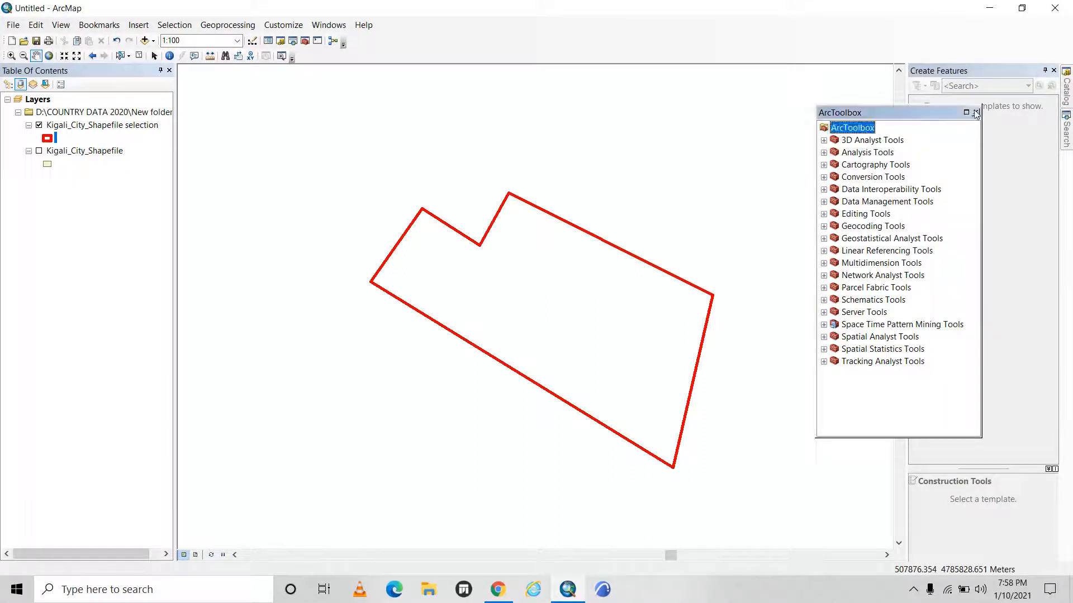
click(975, 113)
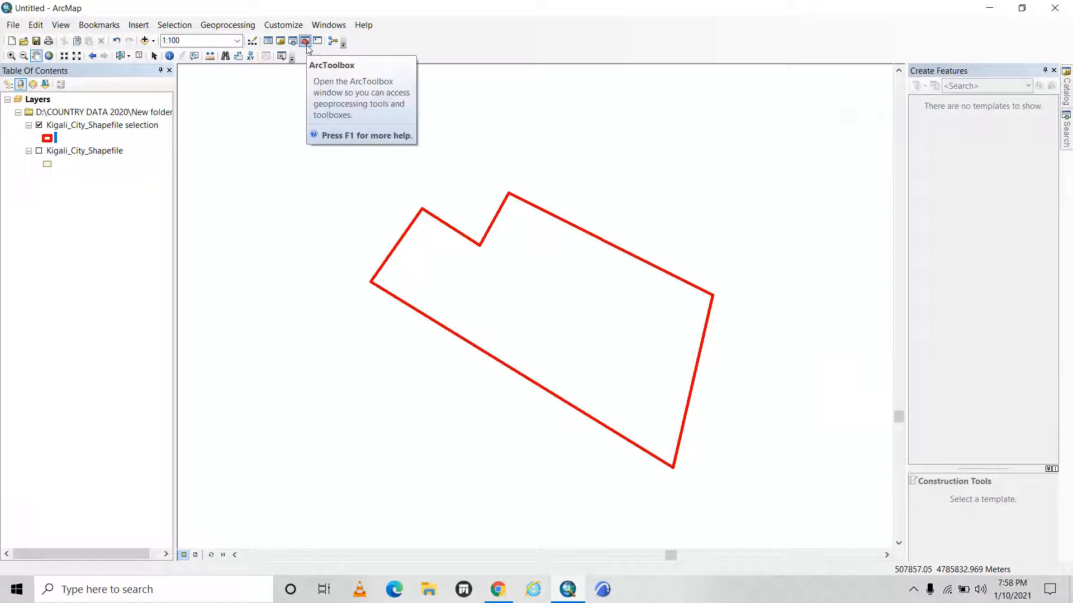
click(305, 43)
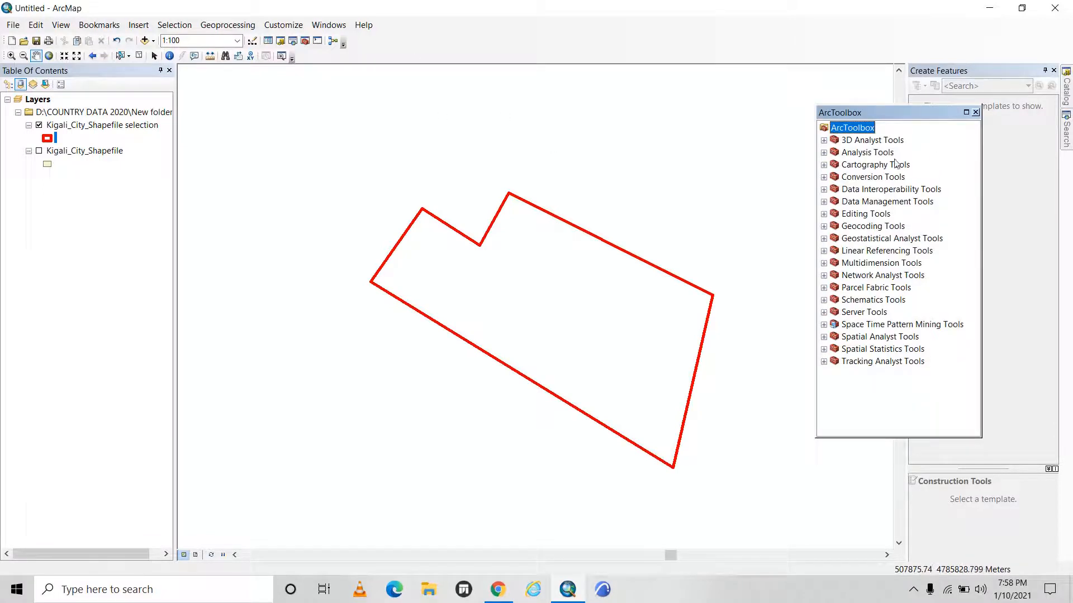
click(825, 178)
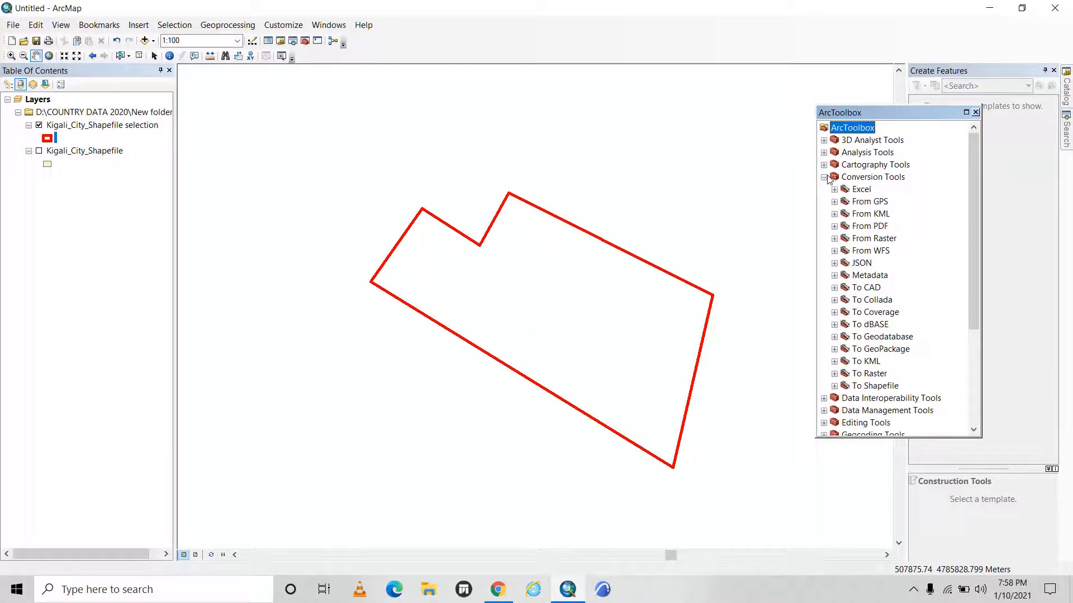
click(834, 362)
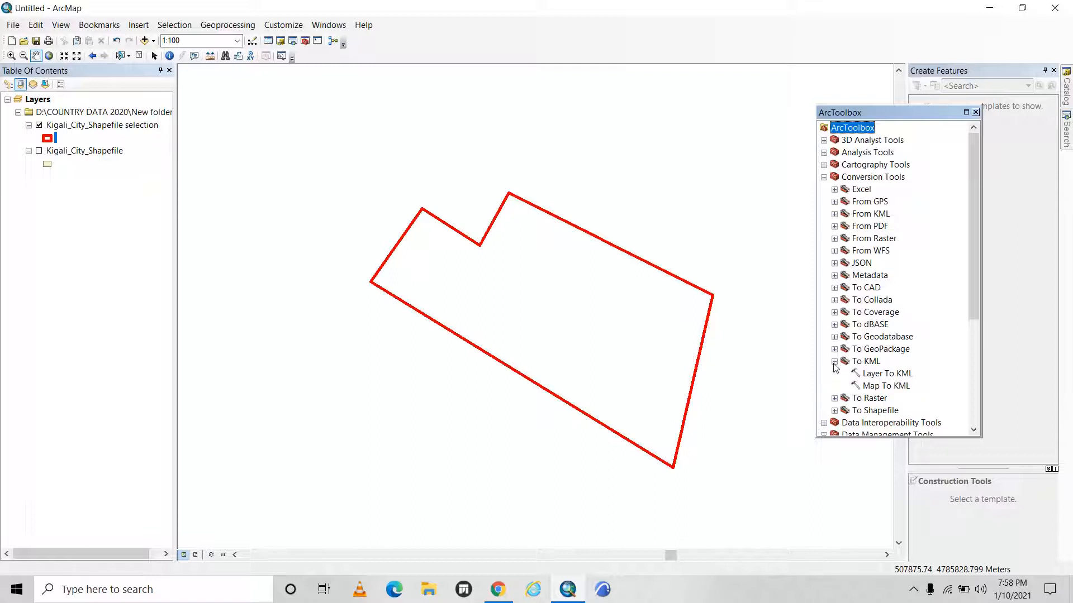
double_click(888, 374)
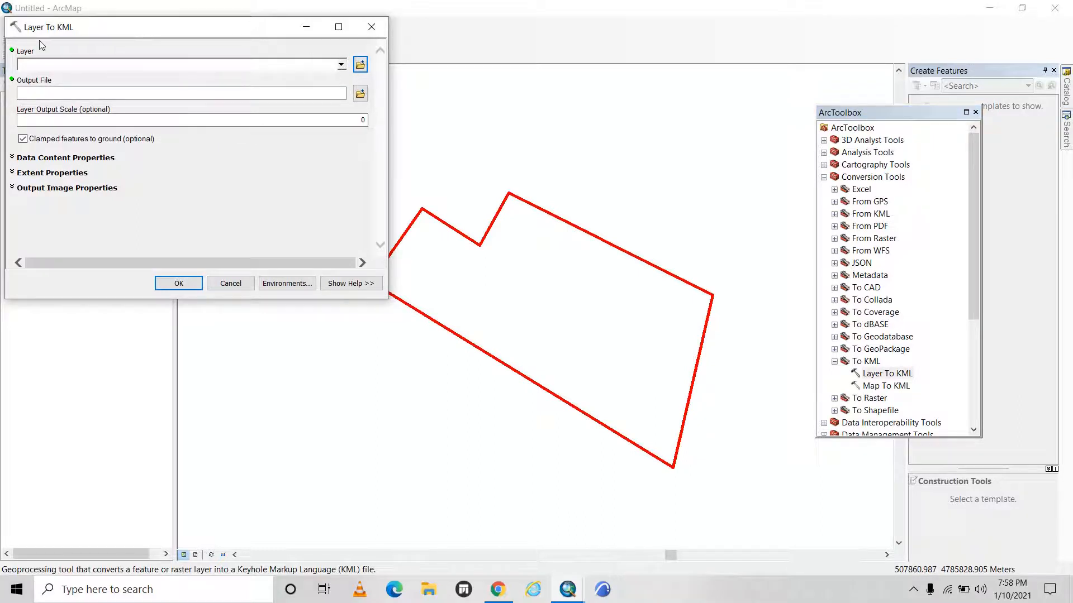
Convert the Kigali_City_Shapefile selection layer to KML, keeping the default KMZ output file and the features clamped to ground.
click(341, 66)
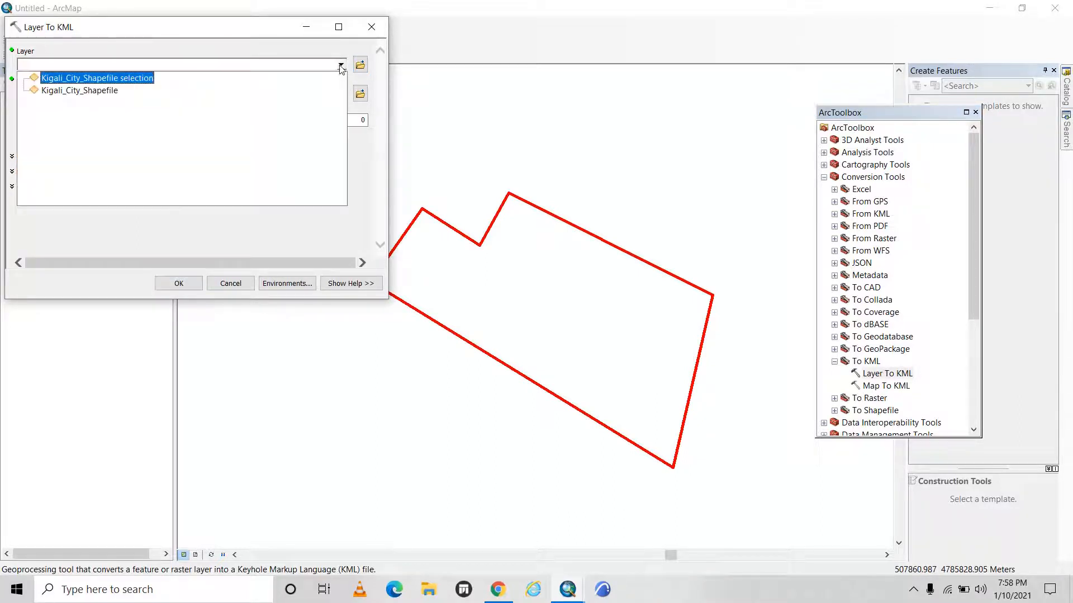
click(140, 80)
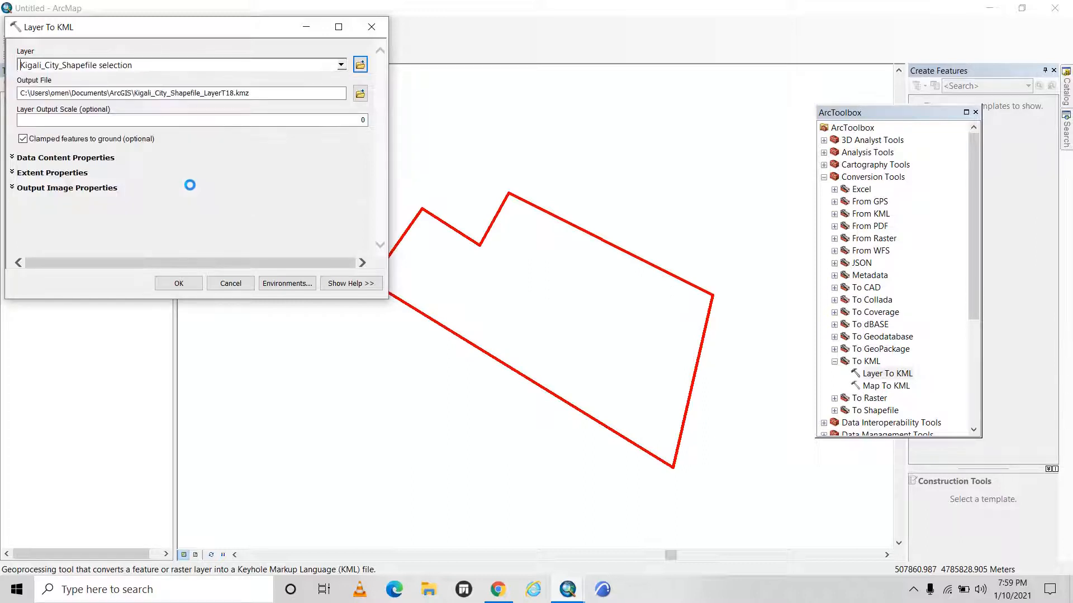
click(172, 279)
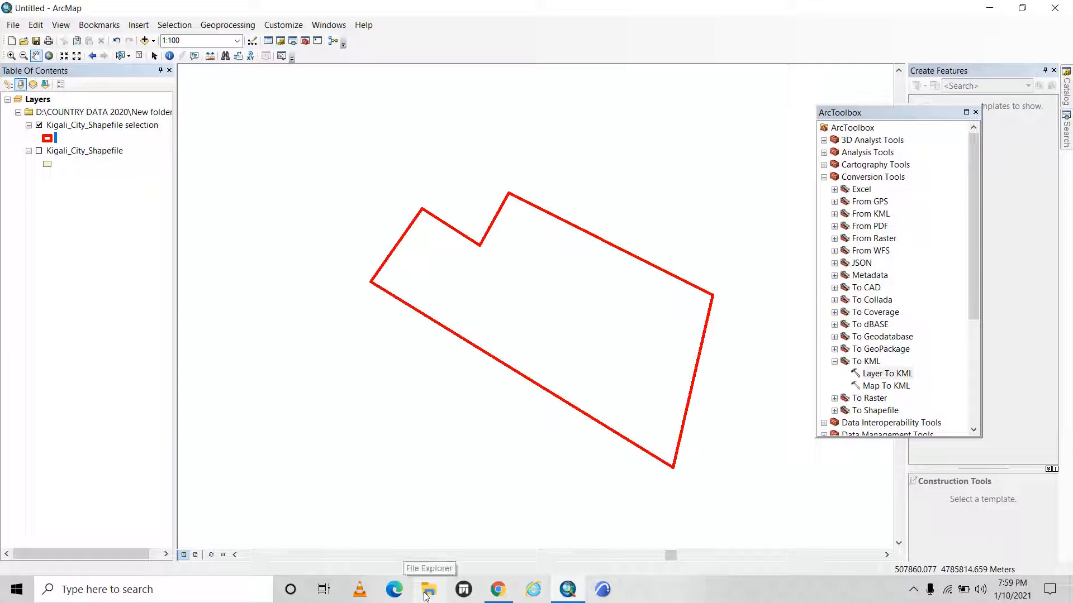
Switch to File Explorer and open the ArcGIS folder inside Documents to reach the exported KMZ files.
click(427, 595)
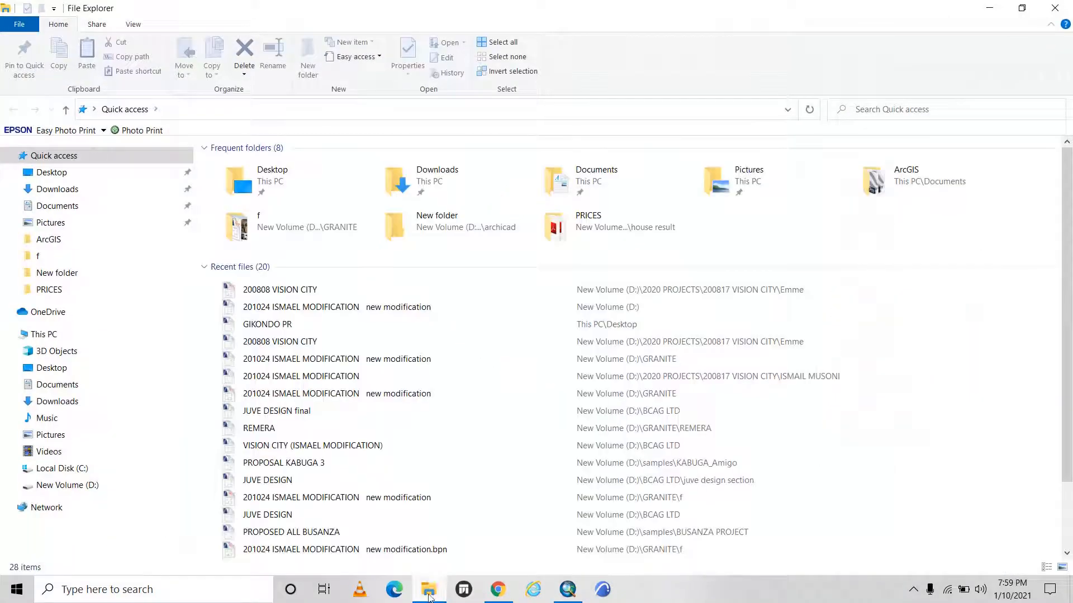
mouse_move(429, 598)
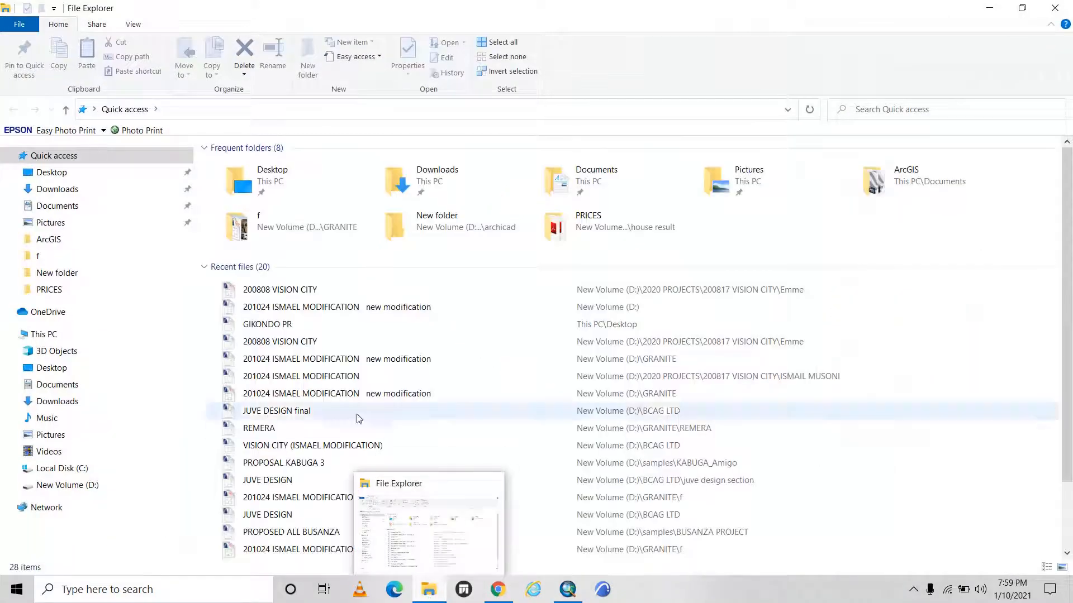
click(68, 206)
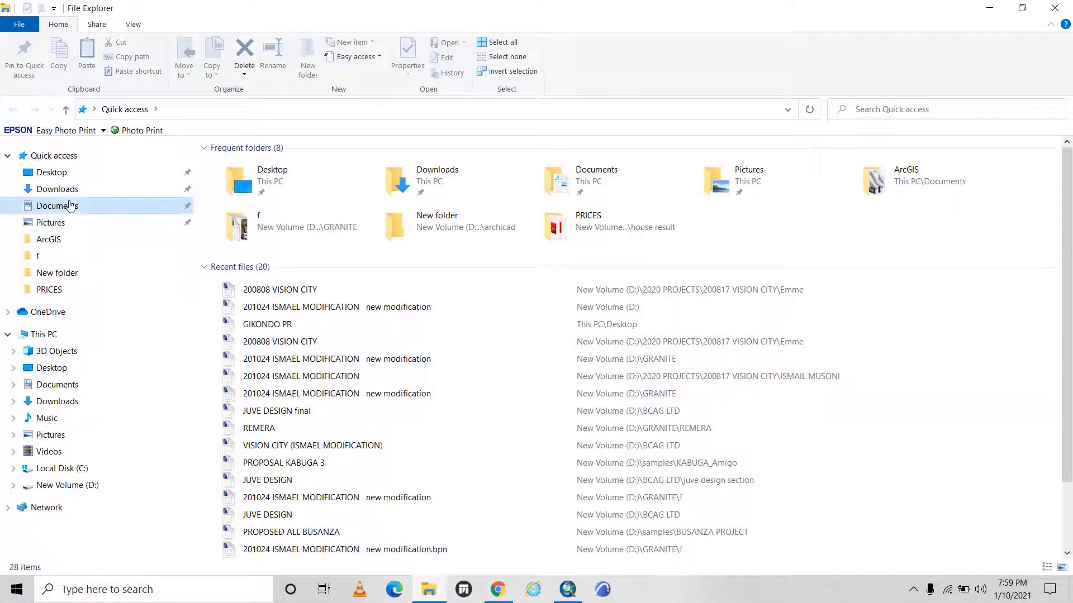
double_click(235, 212)
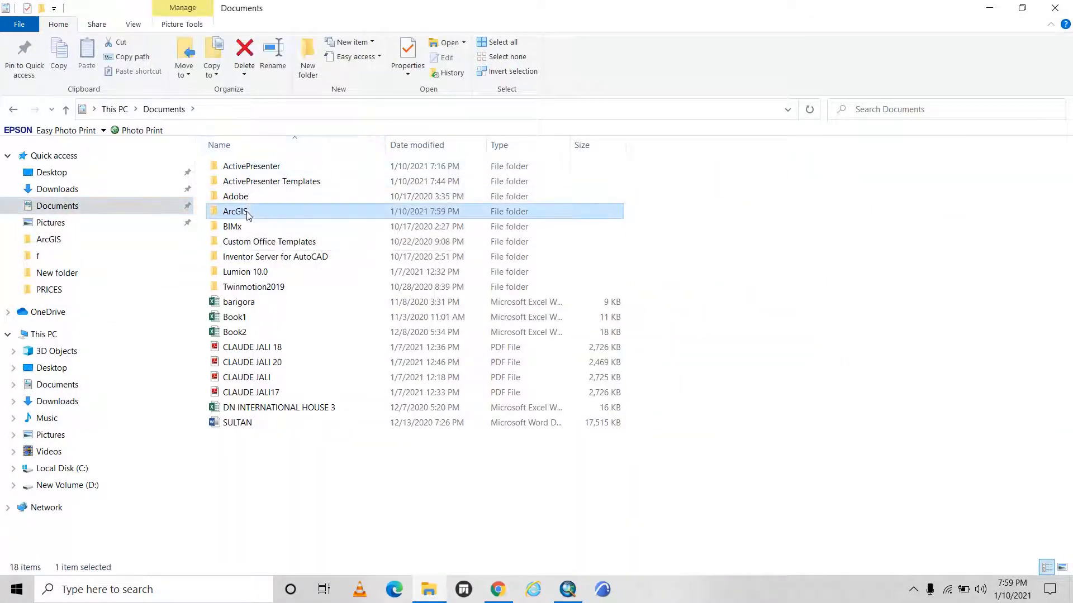
scroll(543, 290, down, 5)
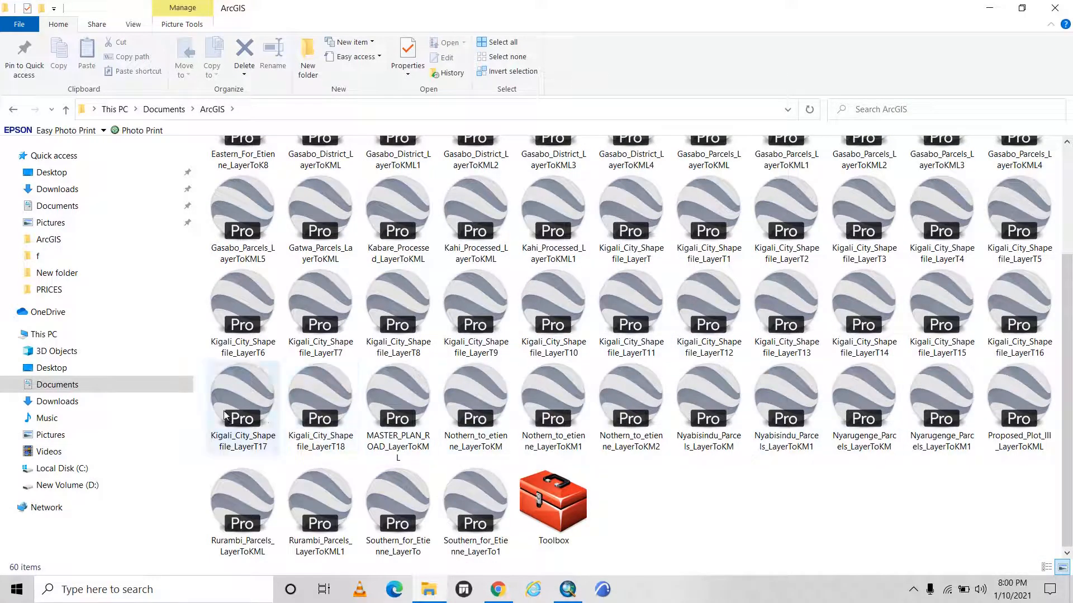
Open the Kigali_City_Shapefile_LayerT18 file in Google Earth Pro and dismiss the start-up tips and the new-version notice.
click(321, 414)
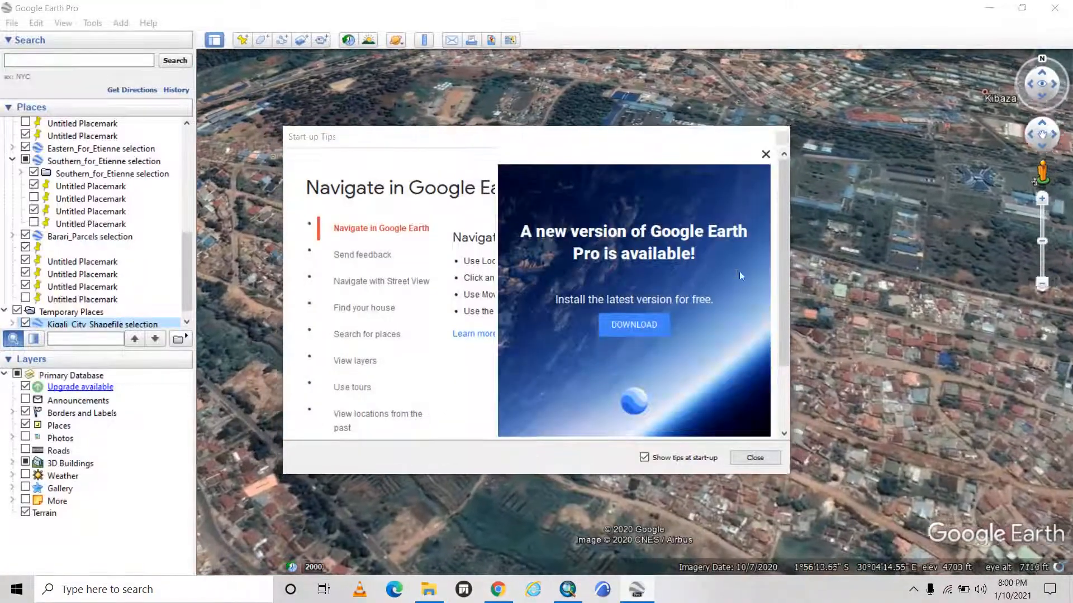
click(782, 136)
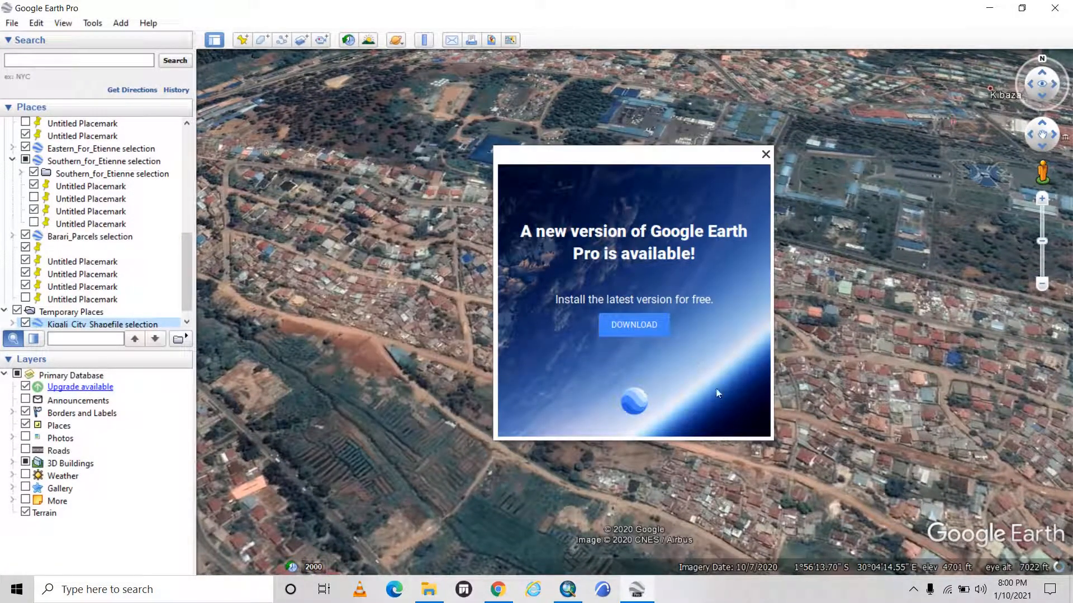
click(765, 155)
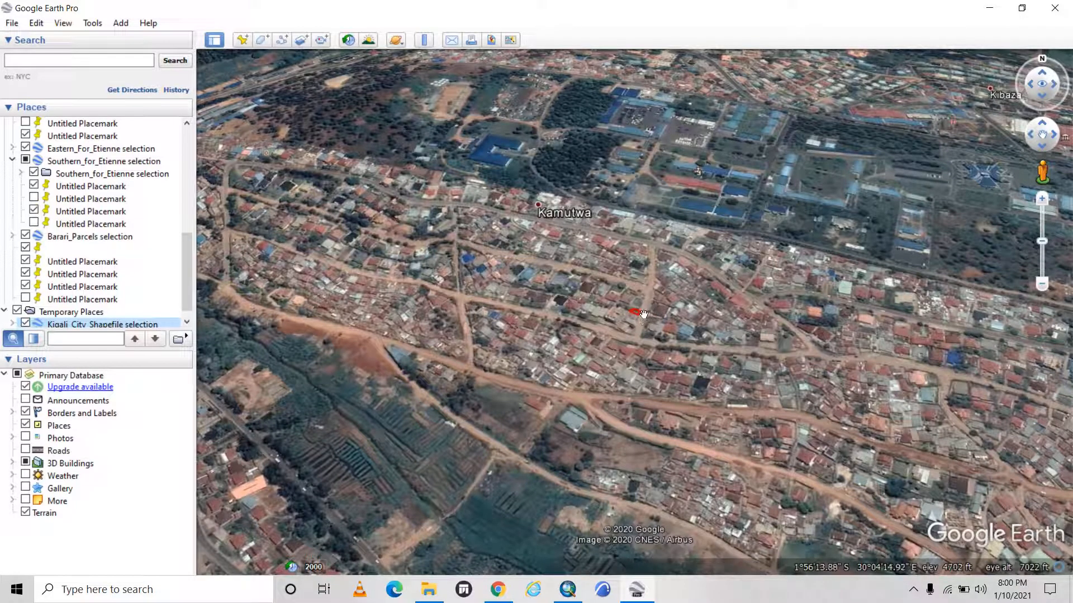
Examine where the red-outlined parcel lies on the satellite imagery relative to the neighbouring houses and dirt roads.
scroll(650, 325, up, 1)
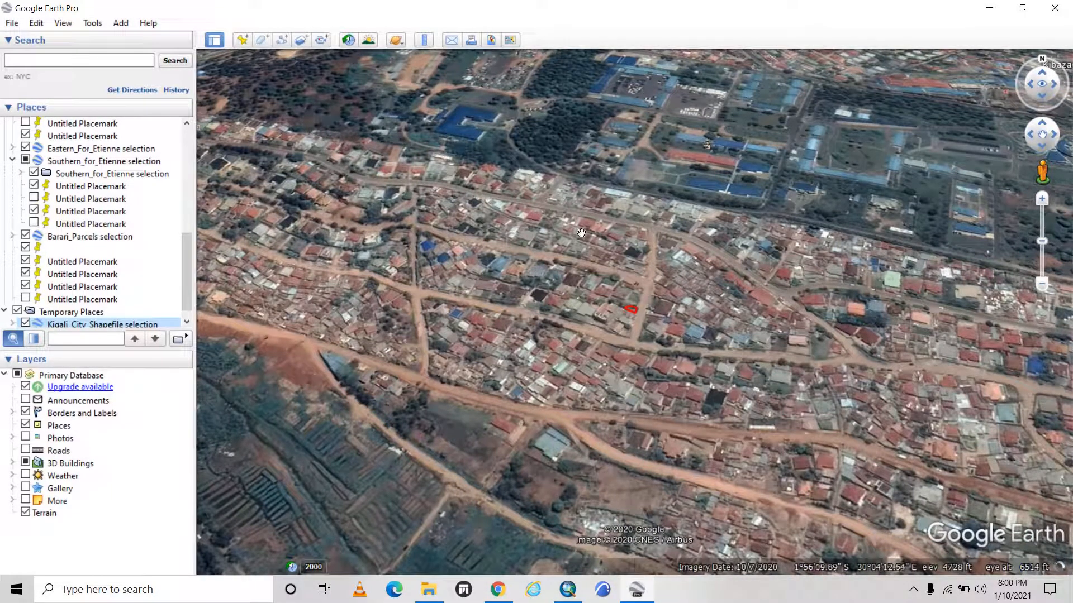
scroll(647, 309, up, 1)
scroll(648, 309, up, 3)
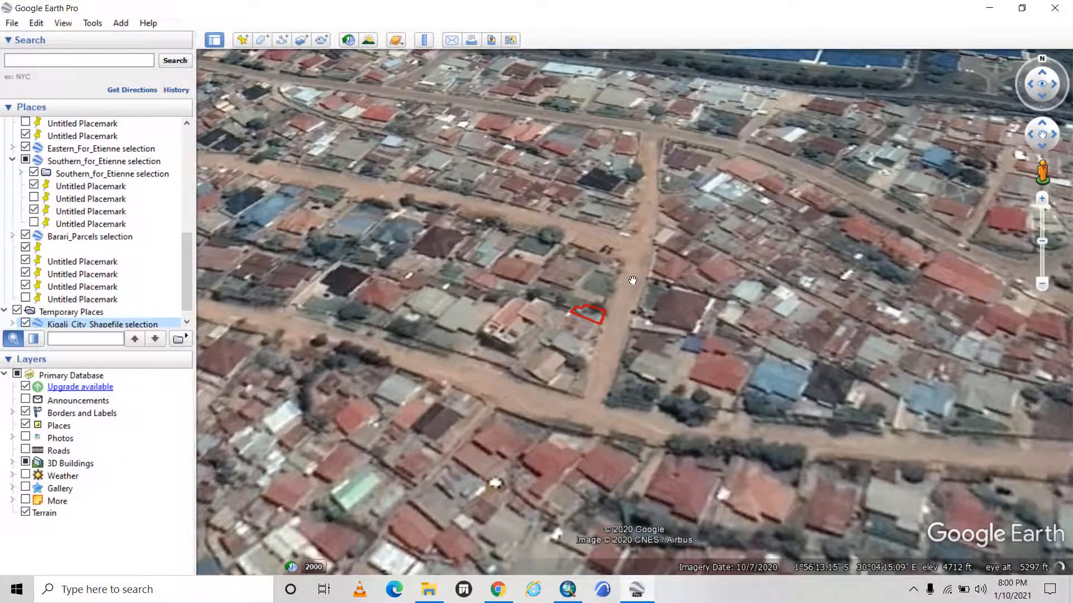
scroll(624, 308, down, 4)
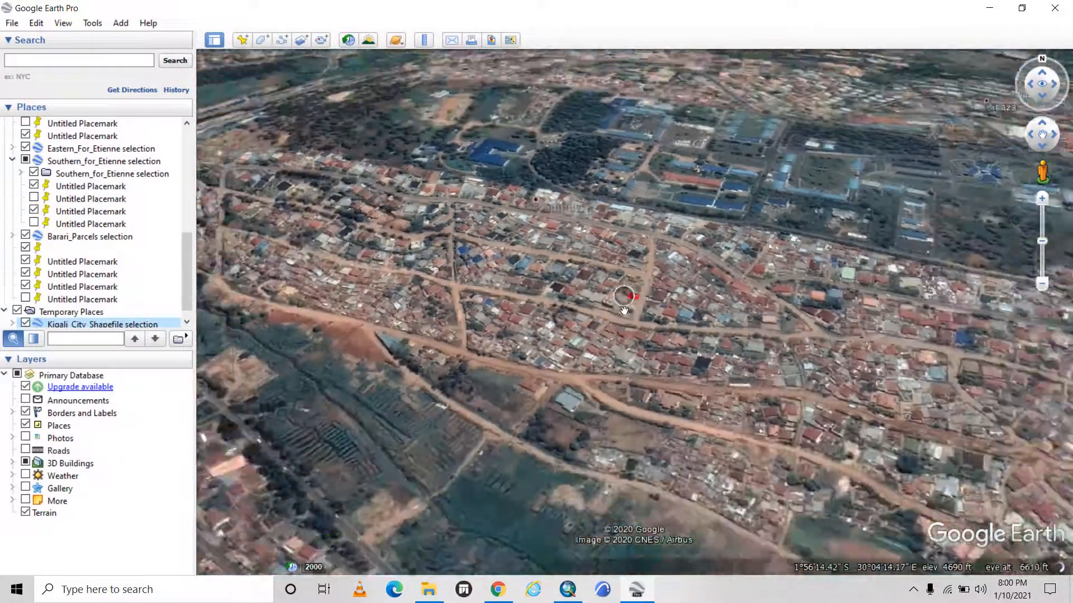
scroll(676, 237, up, 3)
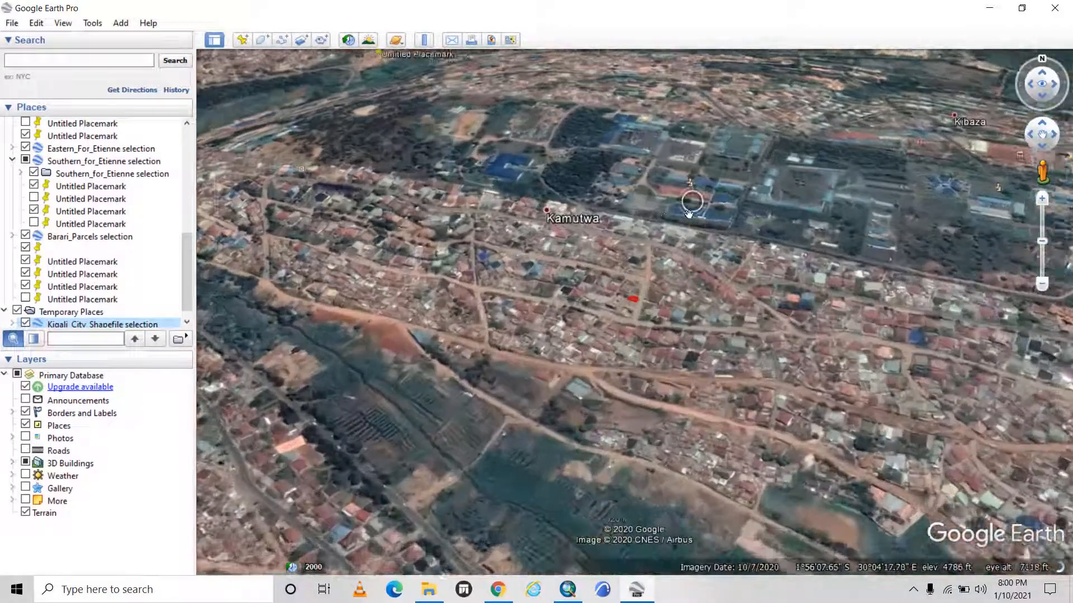
scroll(581, 408, up, 2)
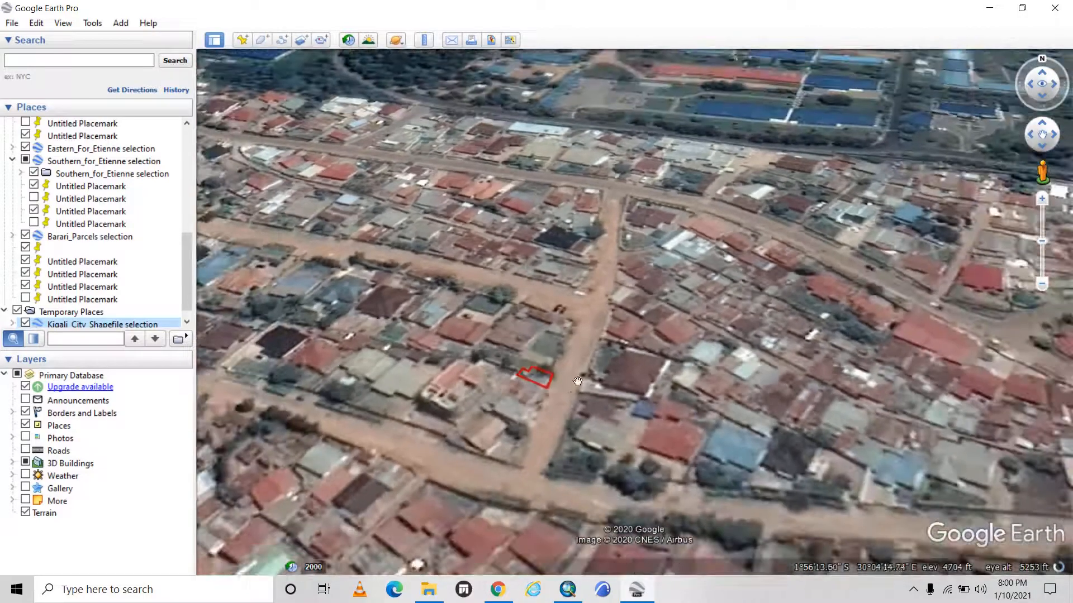
drag(544, 437, 529, 339)
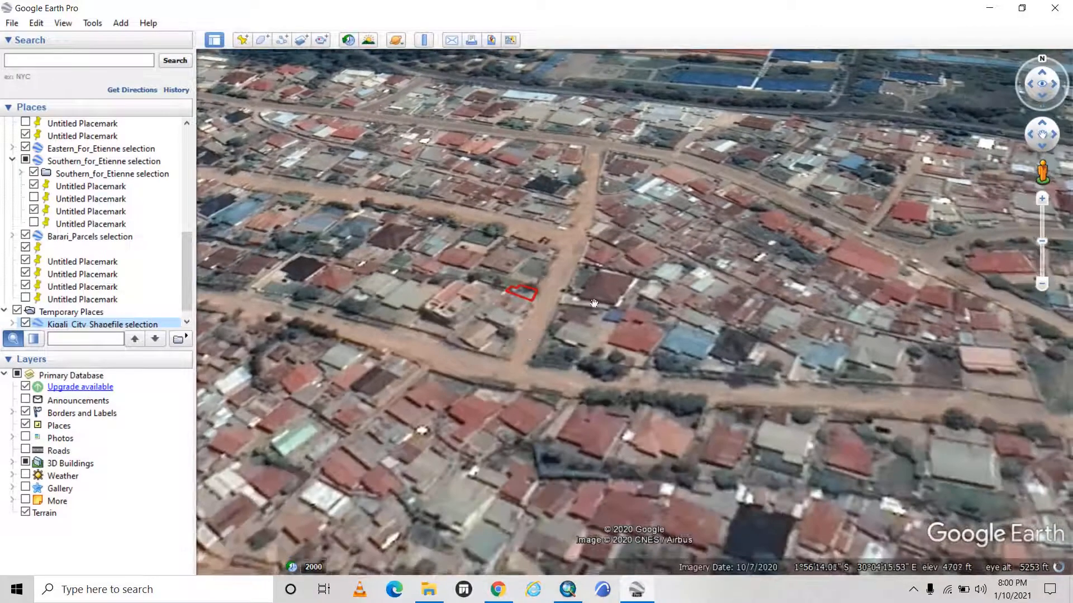
scroll(525, 284, up, 1)
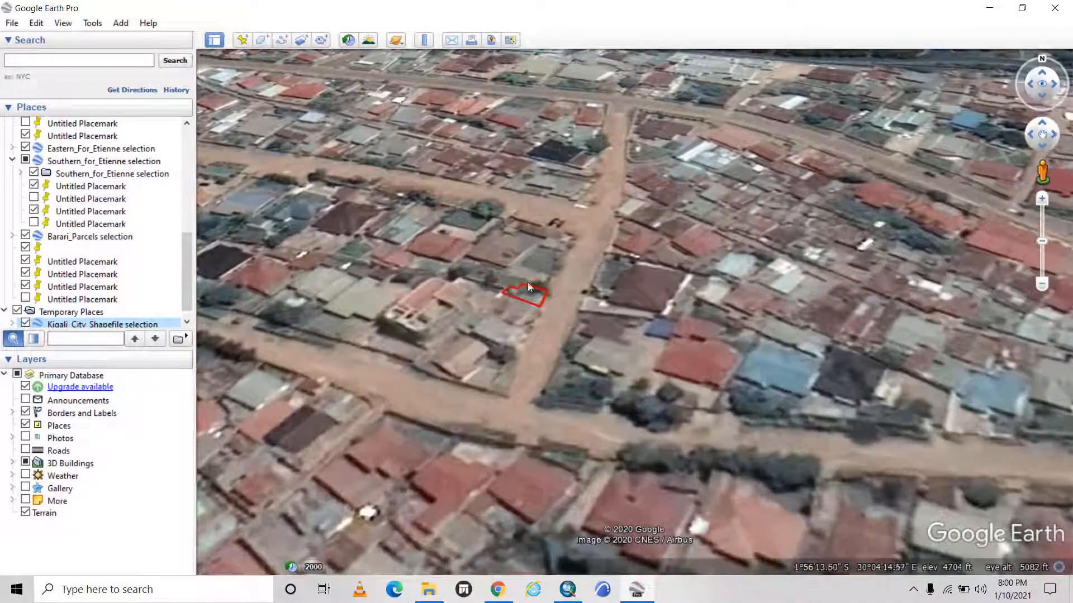
scroll(524, 282, down, 1)
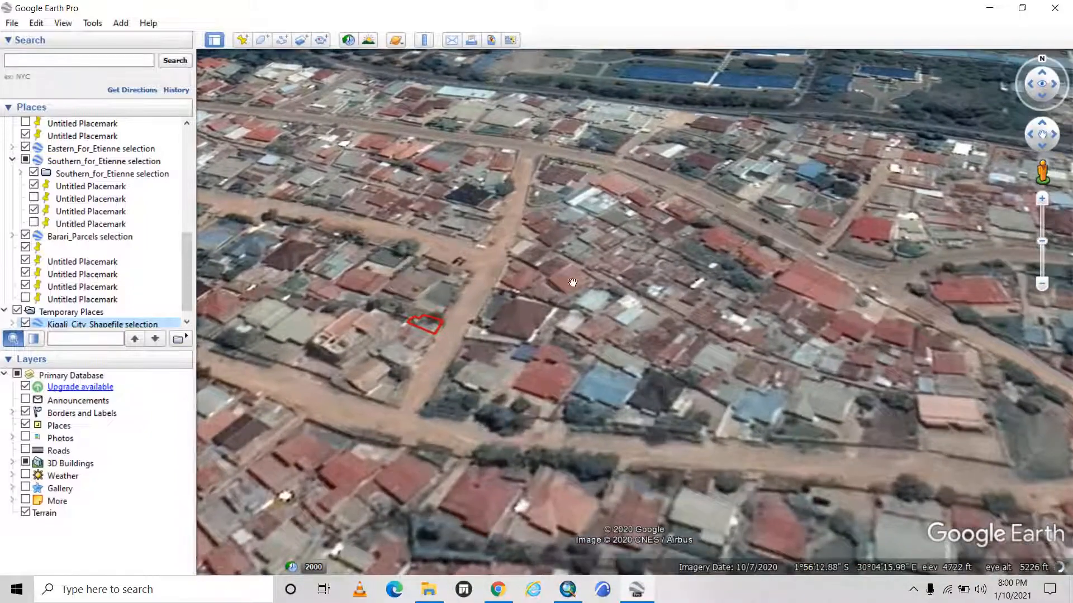
scroll(719, 308, down, 1)
drag(431, 336, 550, 352)
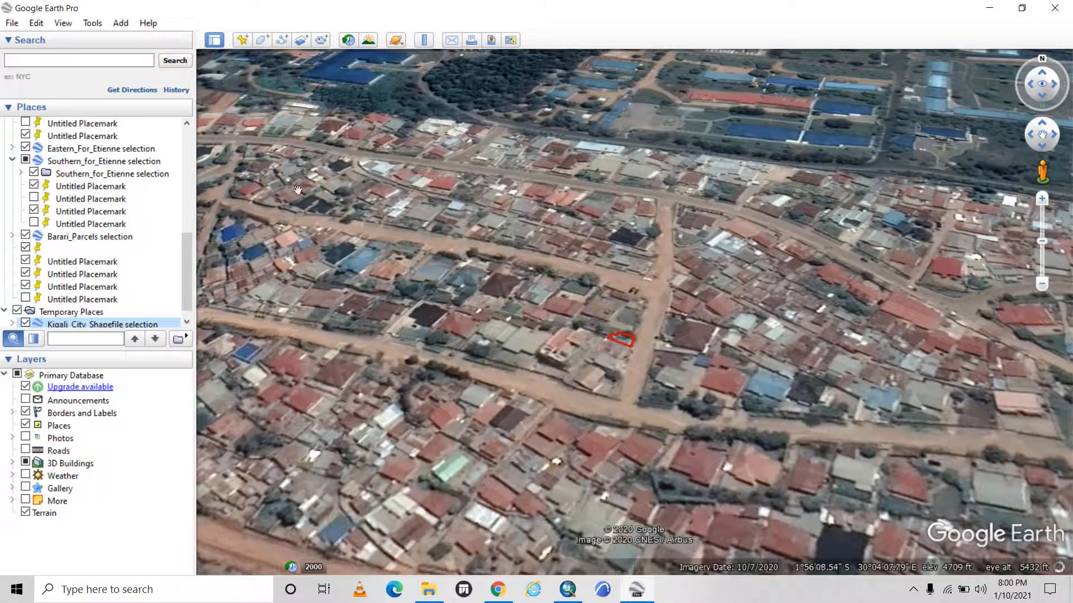
Examine the wider area around the parcel, from Kamutwa across Muhima to Nyarugenge and Agatare.
scroll(704, 286, down, 1)
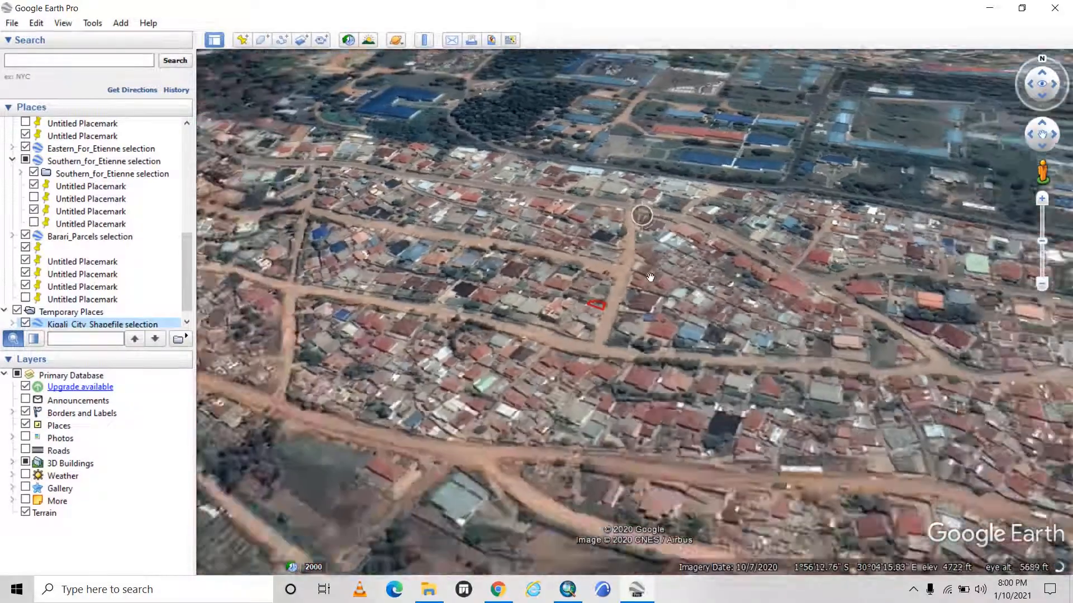
scroll(651, 277, down, 1)
drag(634, 173, 758, 217)
scroll(758, 217, down, 2)
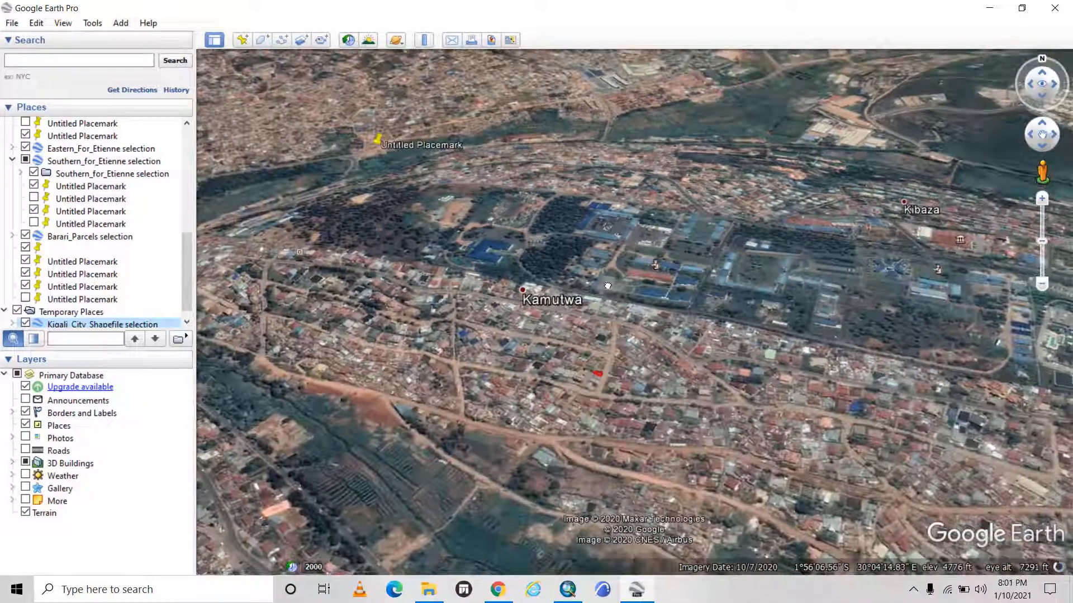
drag(607, 286, 749, 187)
scroll(587, 307, down, 2)
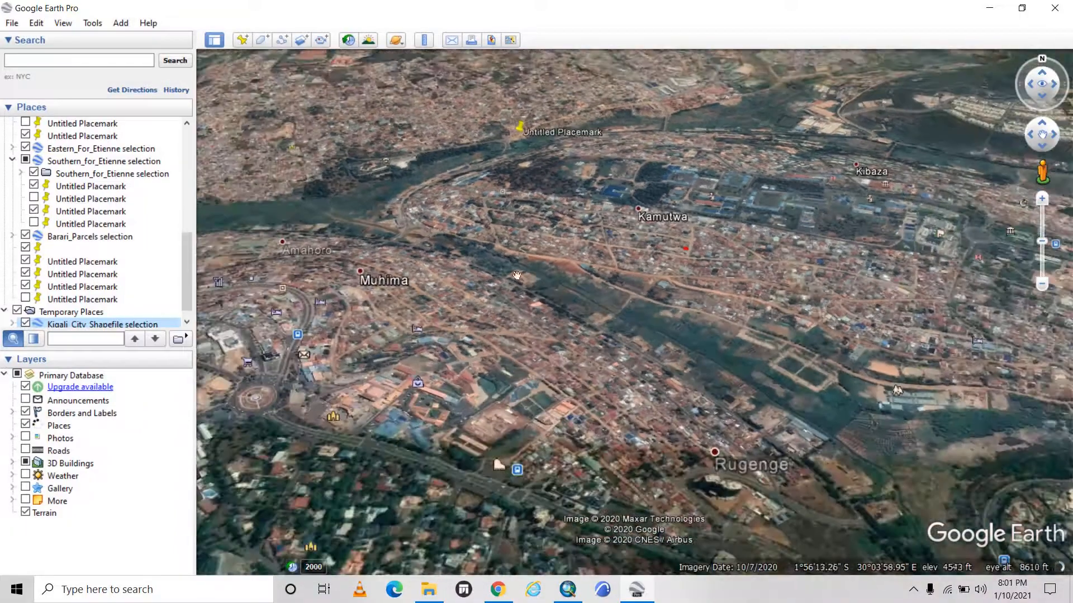
drag(485, 321, 553, 138)
scroll(552, 138, down, 2)
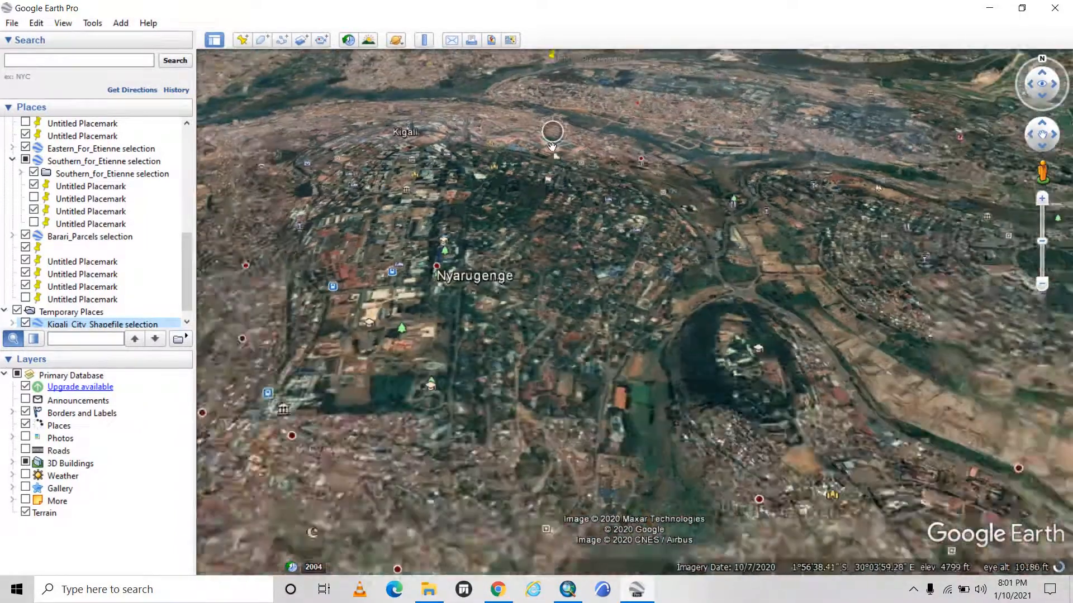
drag(479, 257, 489, 225)
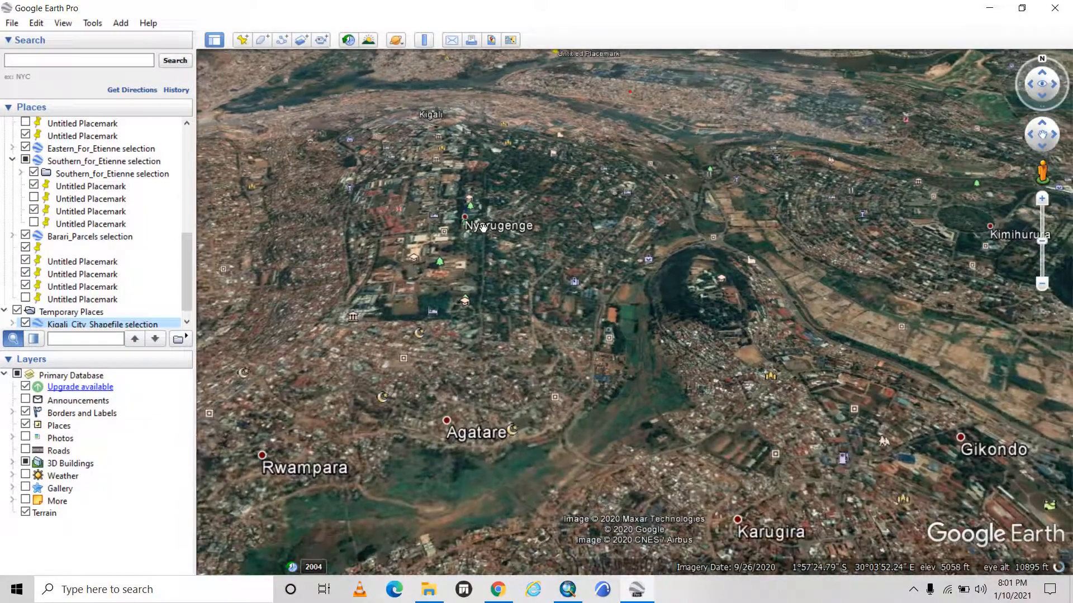
Return to the red-outlined parcel near Kamutwa, view its attribute balloon, and close the balloon.
scroll(456, 176, up, 2)
drag(519, 109, 557, 456)
drag(790, 144, 726, 296)
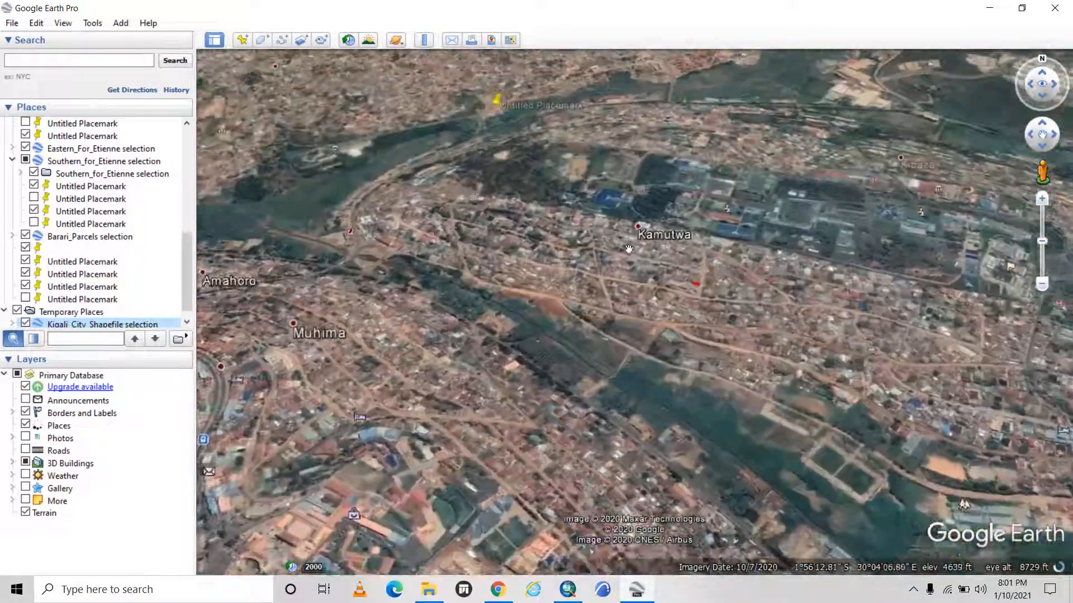
scroll(744, 300, up, 2)
scroll(677, 263, up, 6)
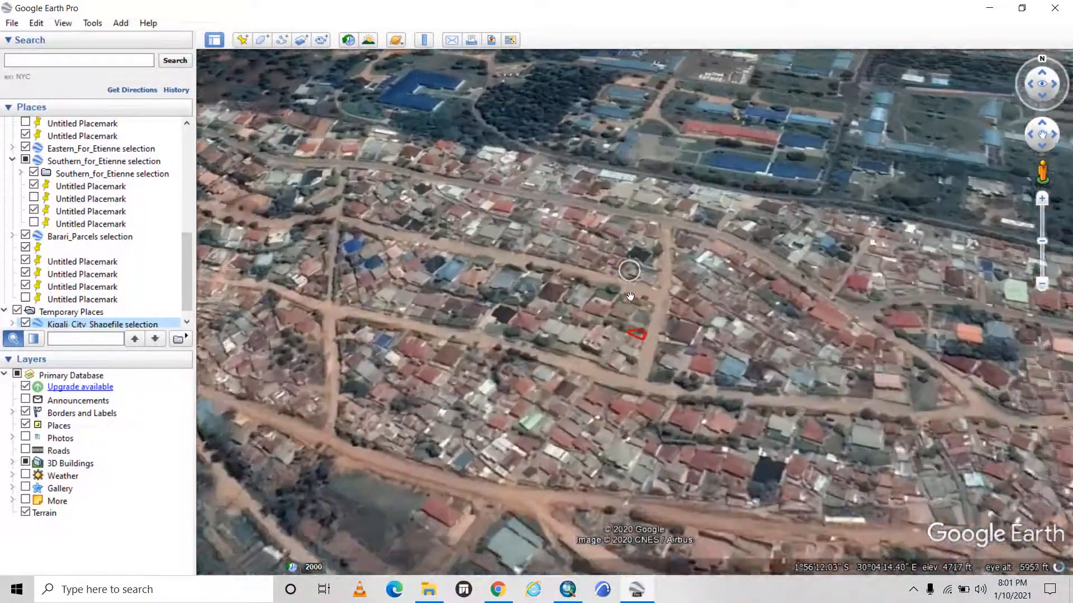
scroll(675, 347, up, 3)
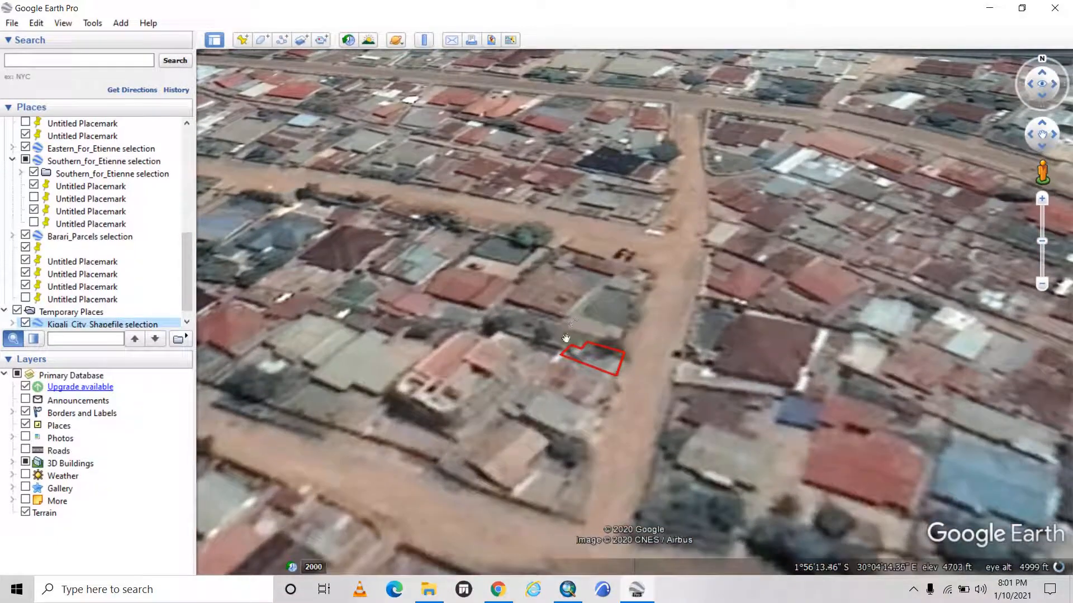
drag(566, 338, 508, 396)
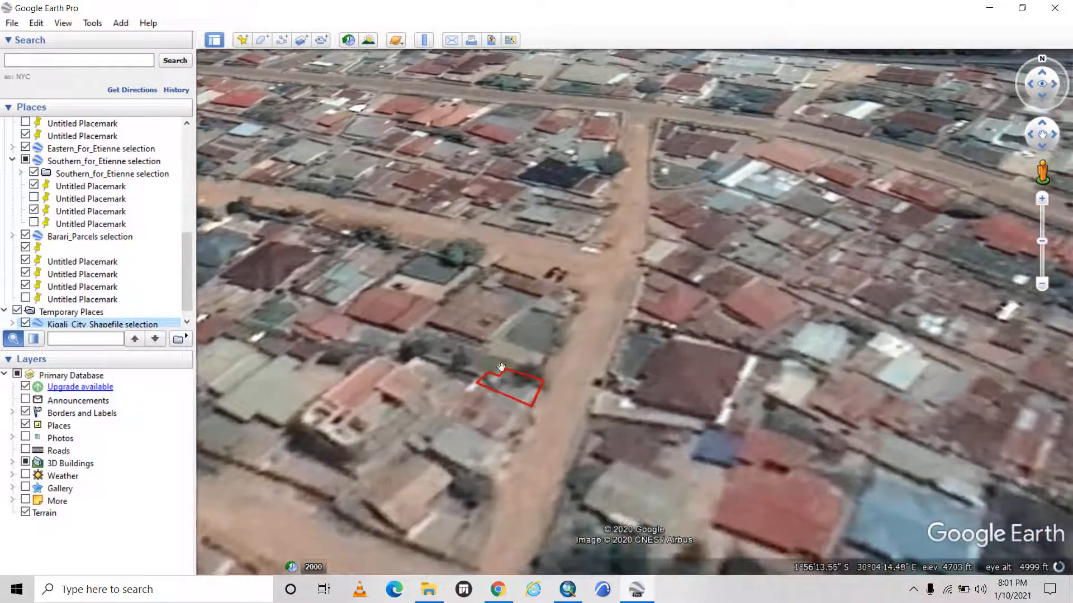
click(532, 389)
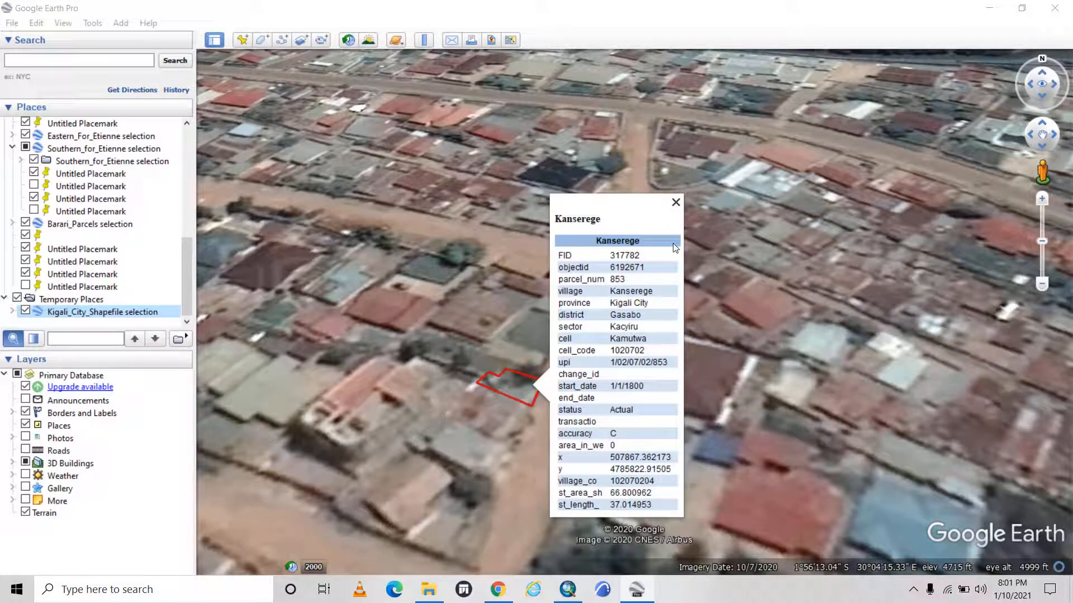
click(678, 202)
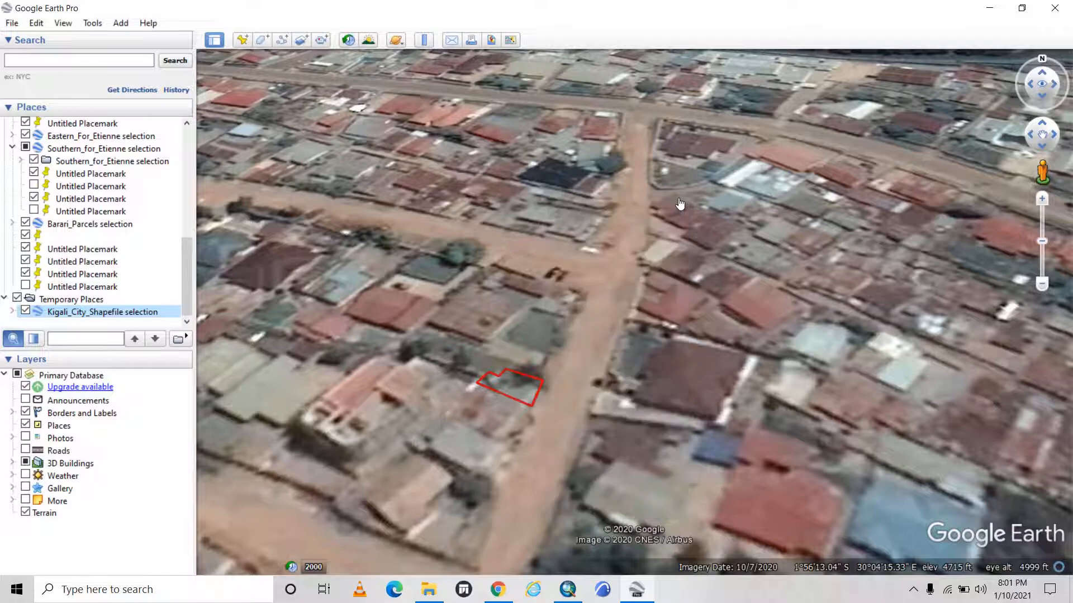
Examine the parcel's outline against the adjoining road and rooftops at both close and wider range.
scroll(511, 260, down, 2)
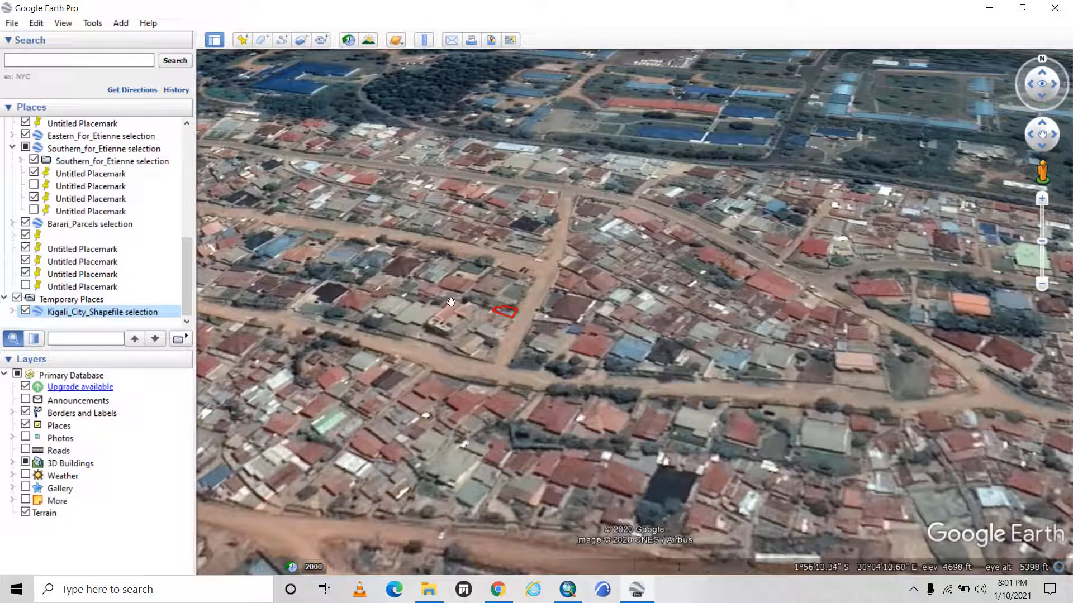
drag(636, 301, 436, 293)
scroll(435, 293, down, 3)
drag(313, 297, 533, 325)
scroll(559, 285, up, 3)
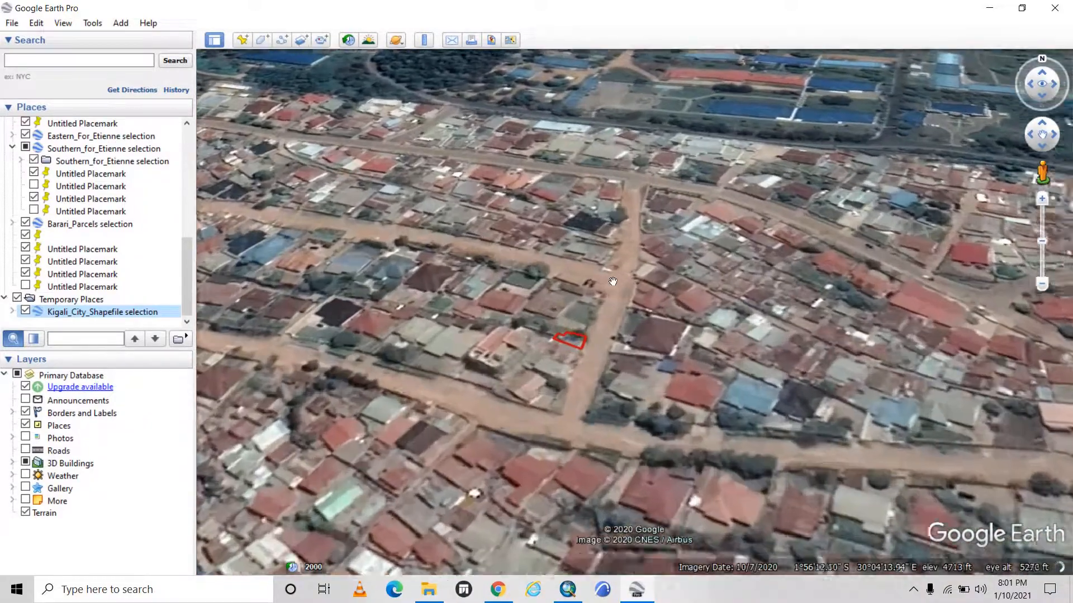
scroll(575, 363, up, 1)
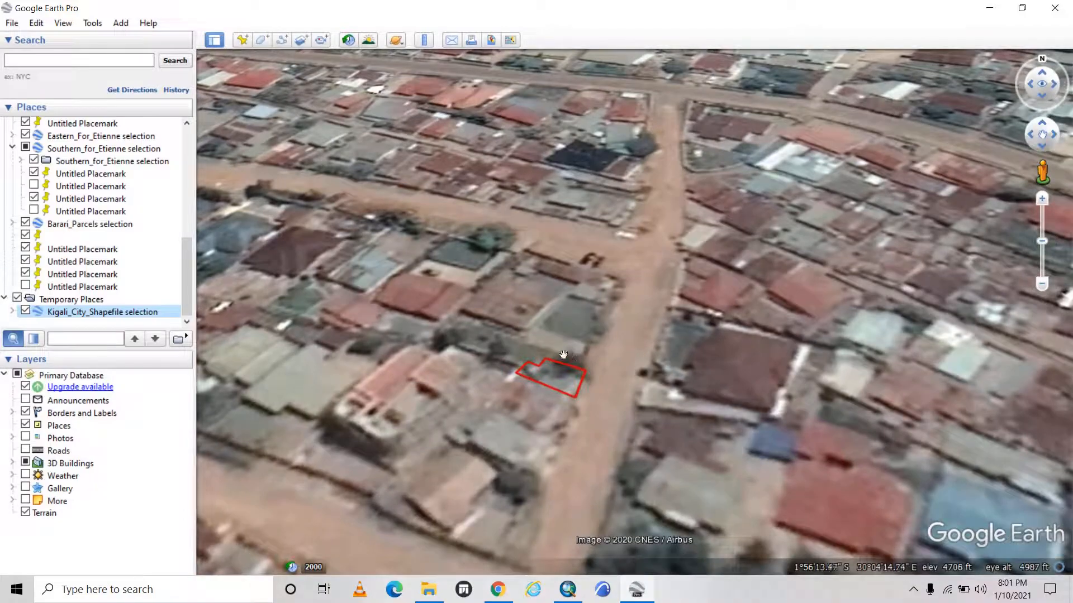
scroll(441, 293, down, 2)
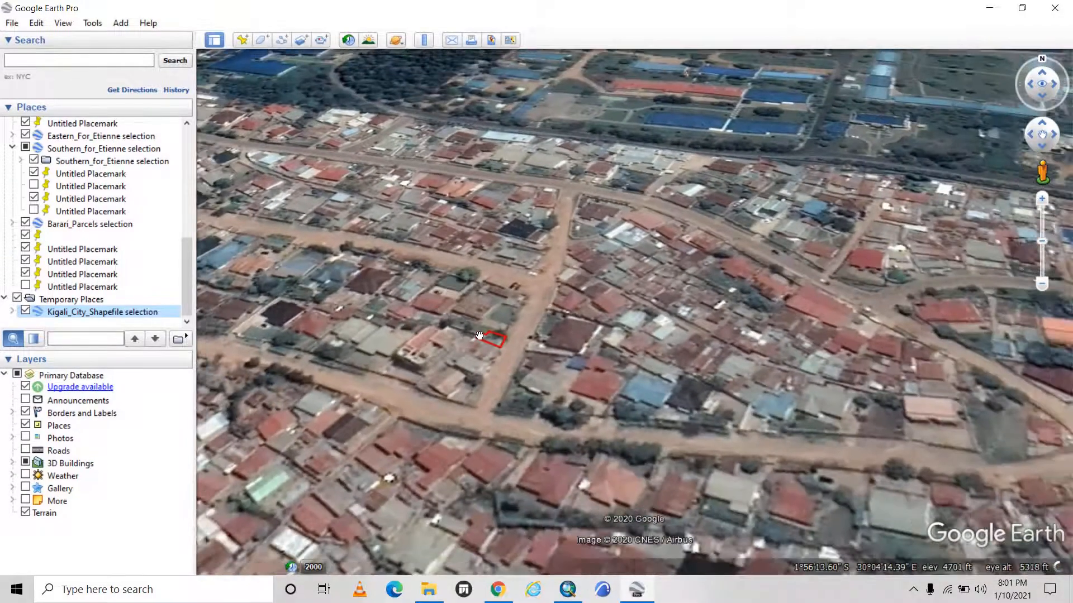
scroll(489, 186, down, 3)
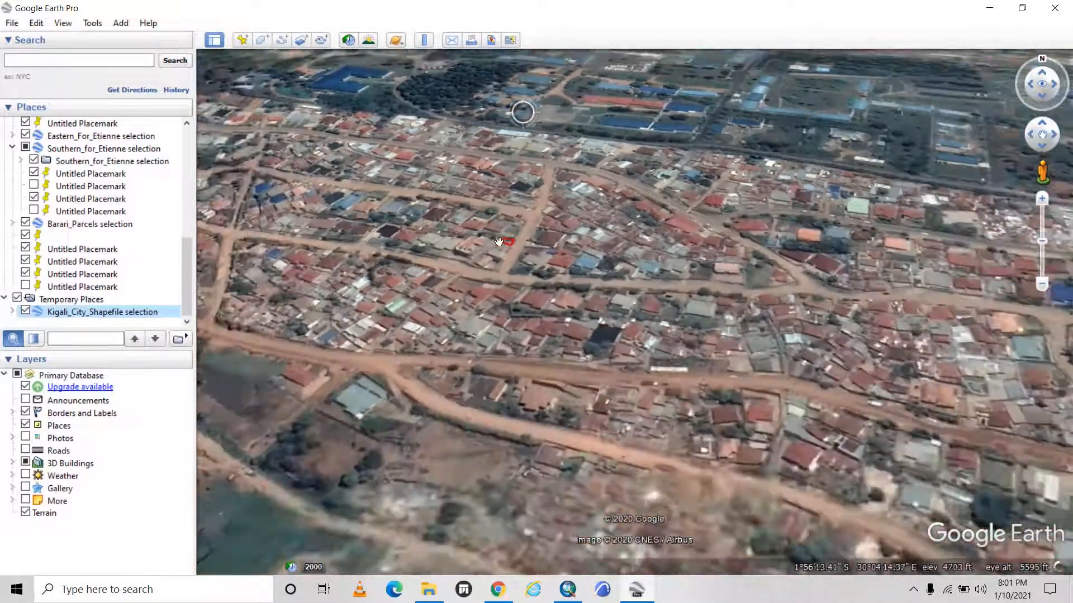
scroll(489, 186, up, 2)
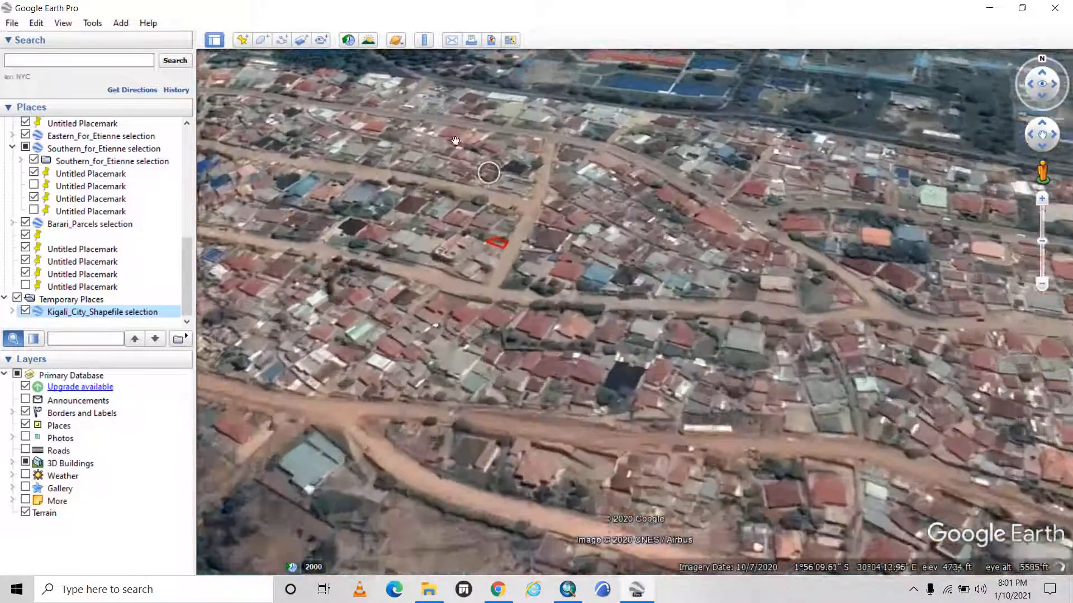
scroll(496, 247, up, 3)
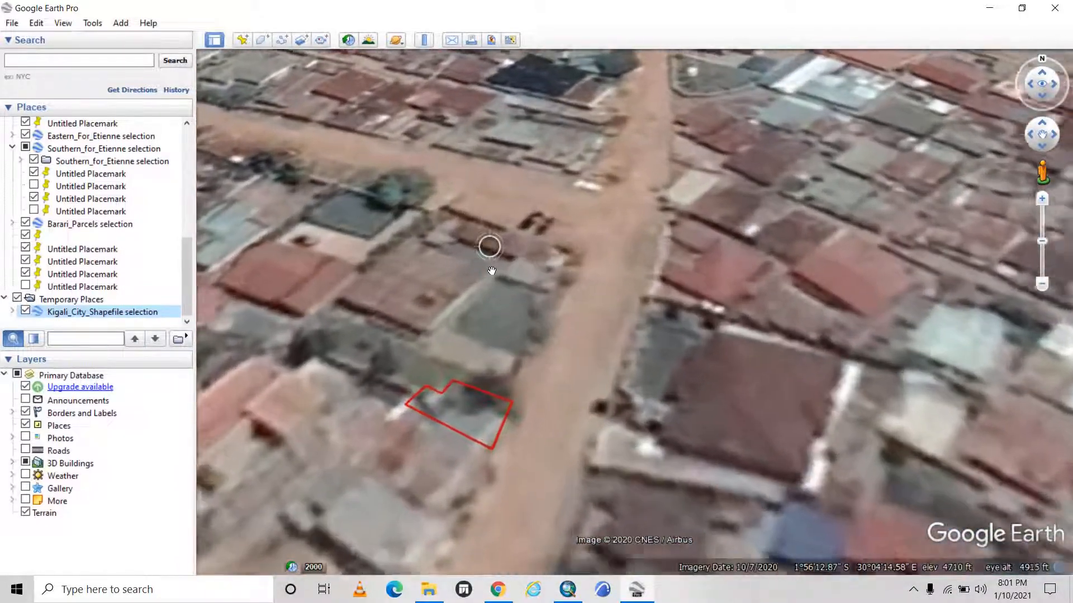
Examine the red-outlined parcel's position beside the dirt road between the two junctions, at close and neighbourhood range.
scroll(462, 215, down, 4)
scroll(510, 372, down, 2)
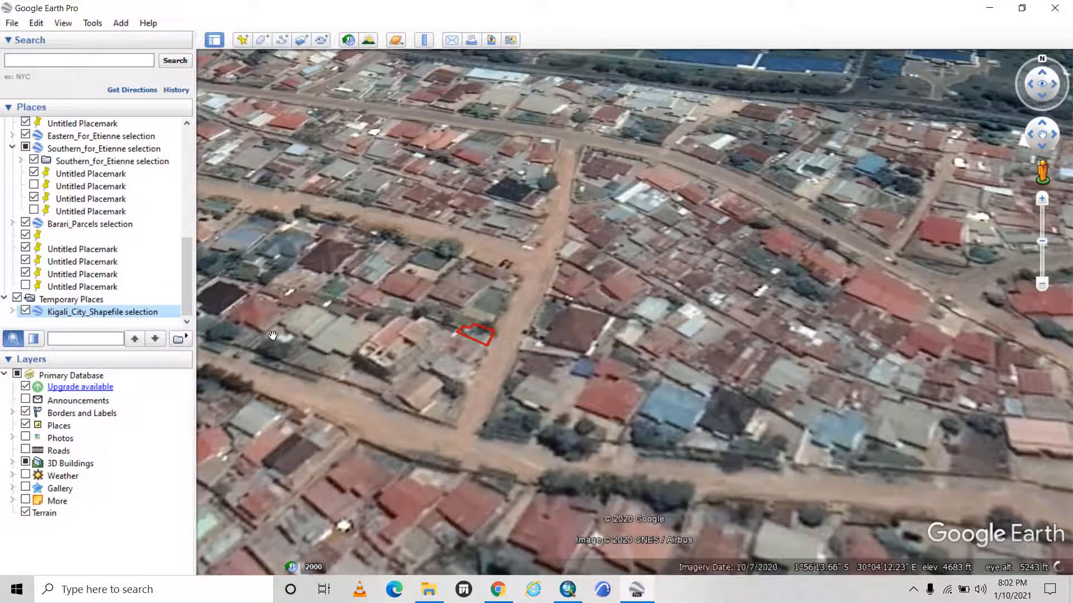
scroll(814, 72, down, 2)
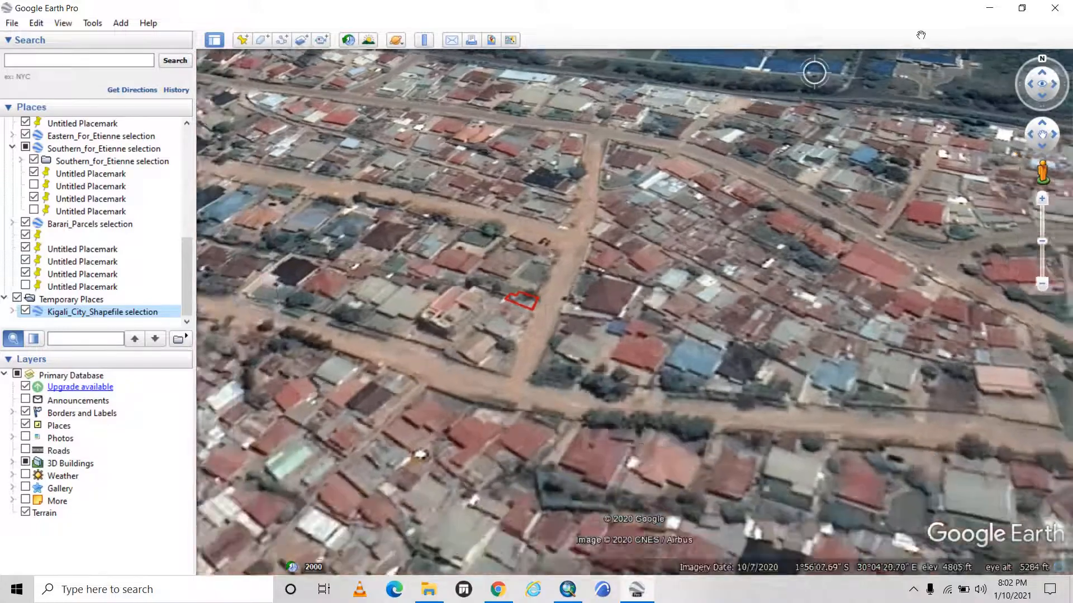
scroll(454, 349, up, 2)
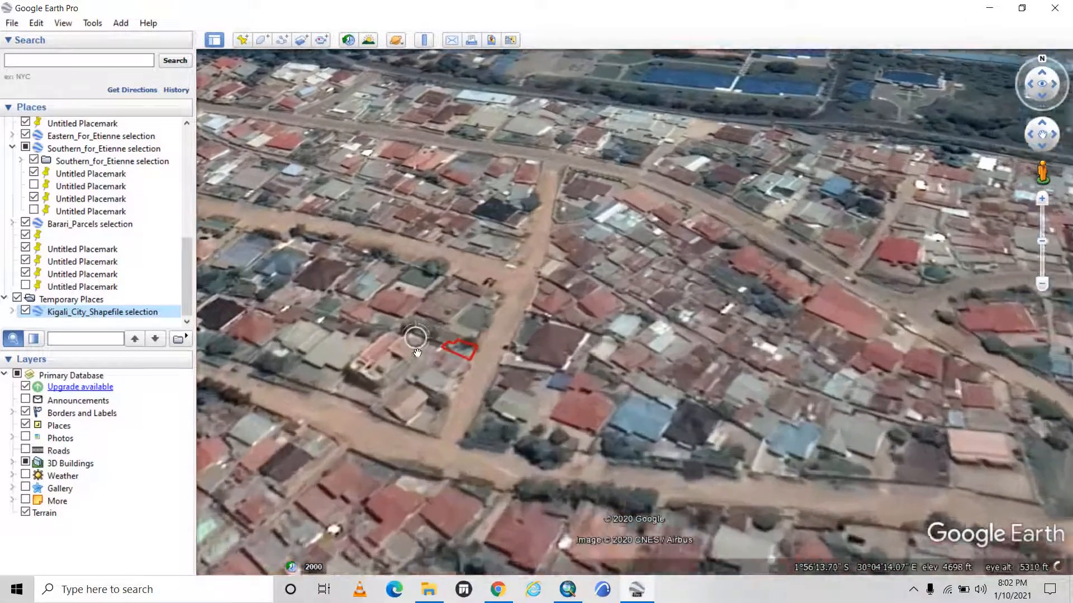
scroll(454, 348, up, 2)
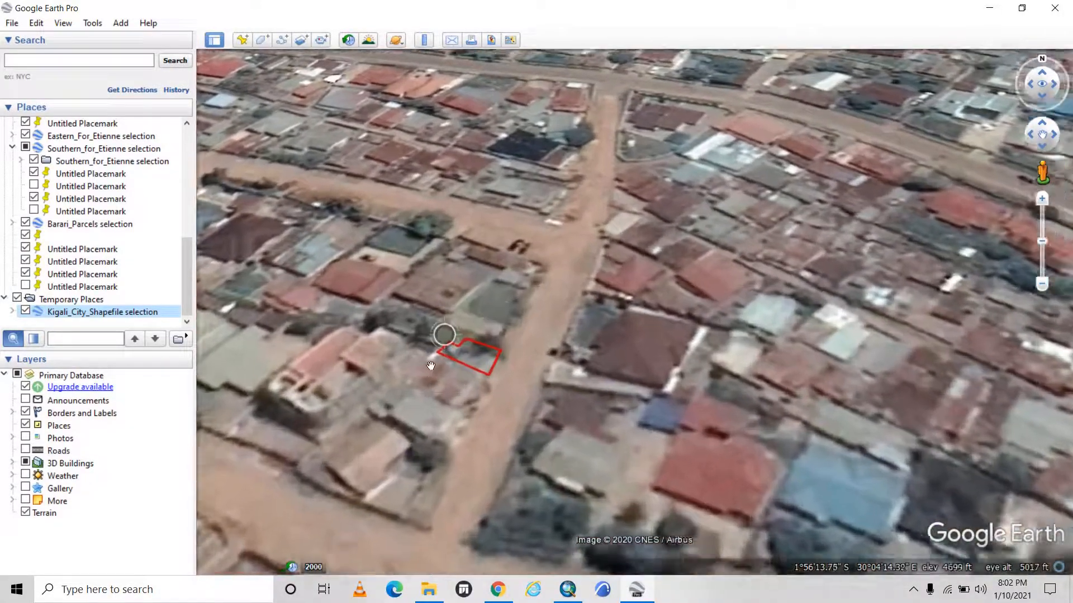
scroll(658, 306, down, 3)
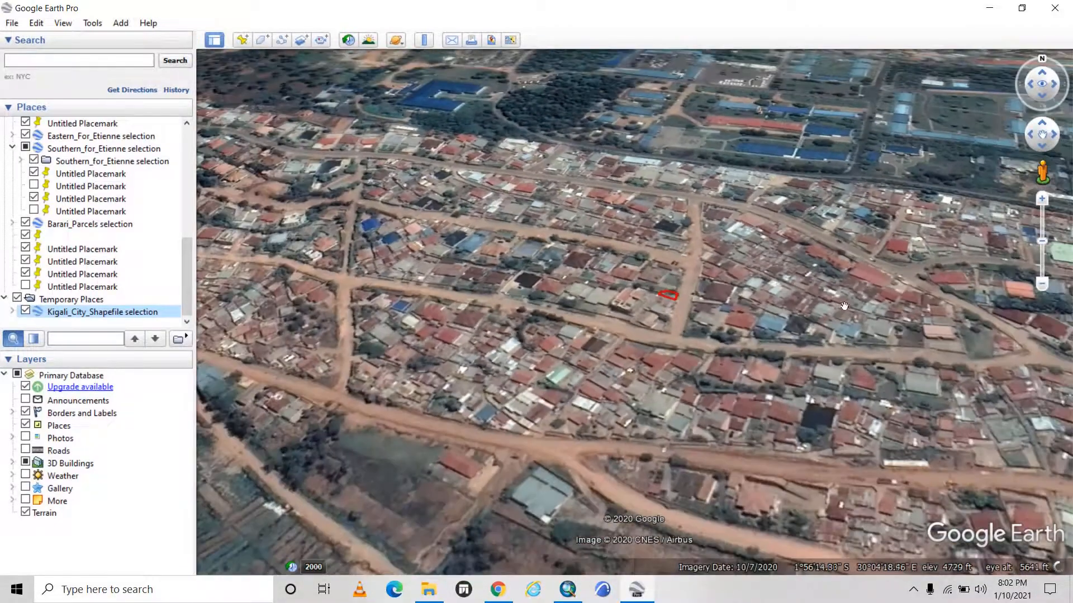
drag(844, 306, 726, 329)
scroll(642, 293, up, 1)
scroll(523, 299, up, 2)
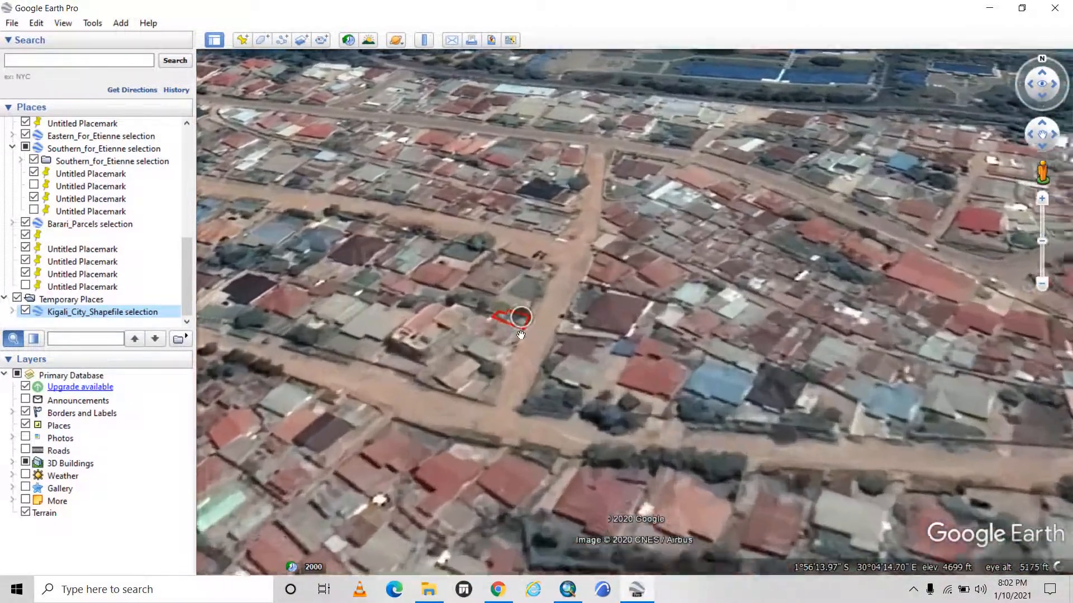
scroll(522, 310, up, 1)
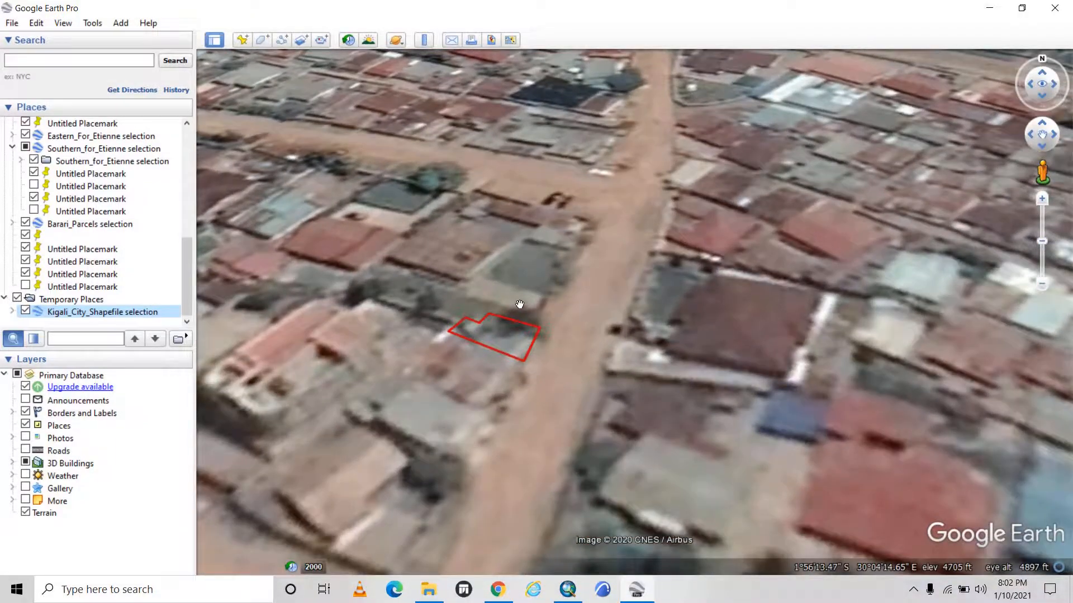
scroll(505, 291, down, 1)
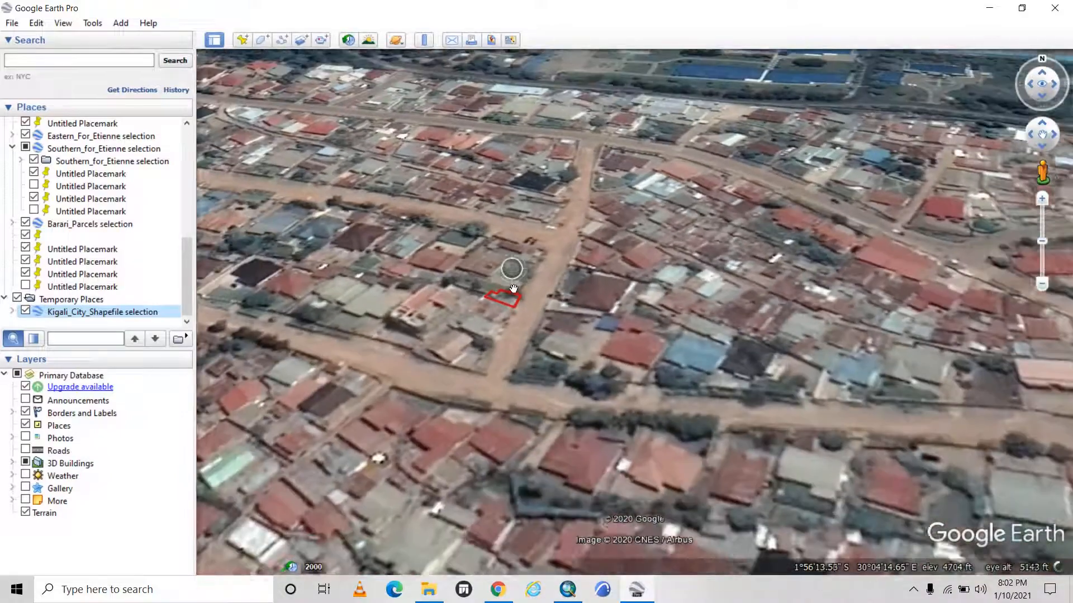
scroll(496, 305, down, 2)
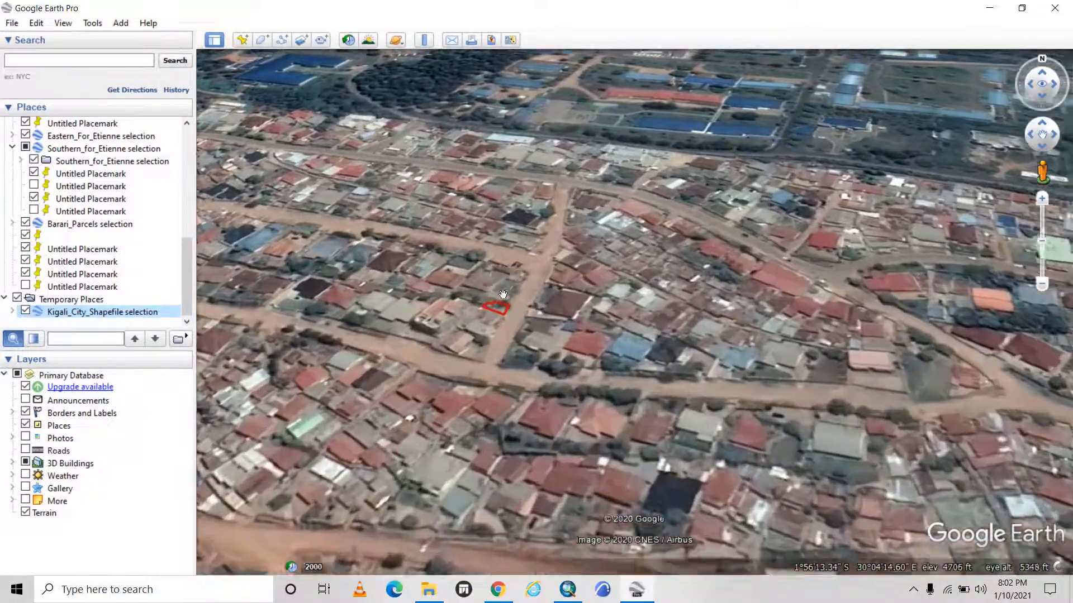
scroll(501, 294, up, 2)
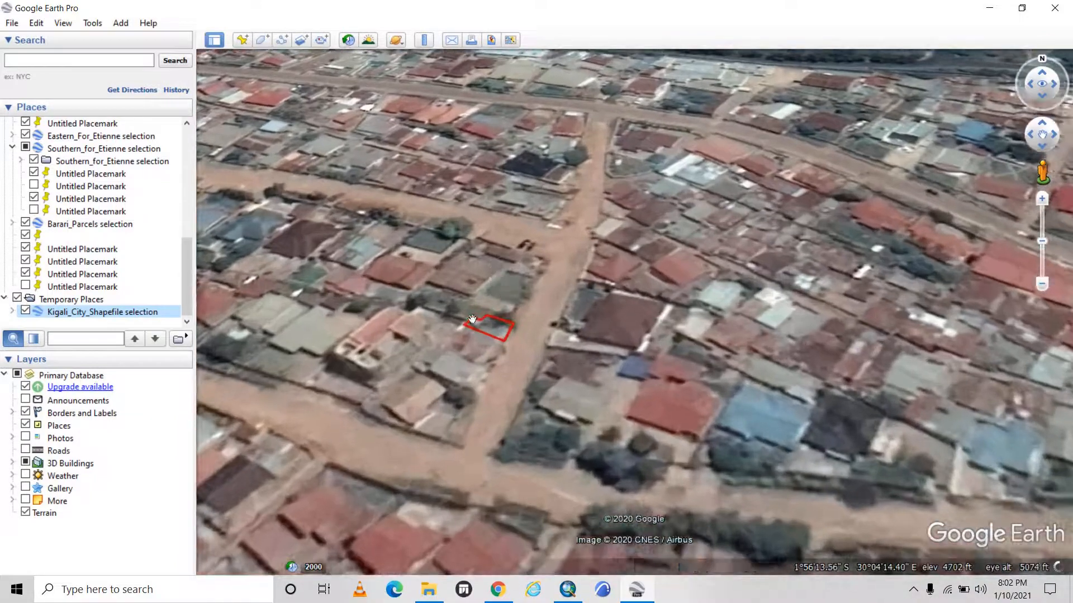
scroll(471, 319, up, 1)
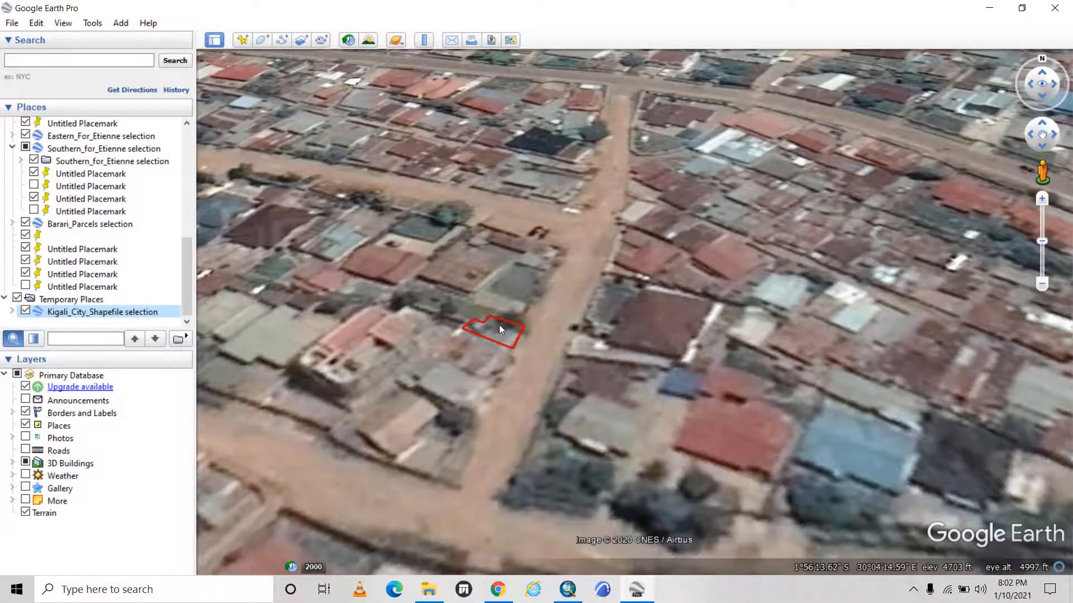
Examine the parcel's location within the wider Kamutwa area, including the surrounding road network and nearby blue-roofed buildings.
scroll(498, 325, down, 3)
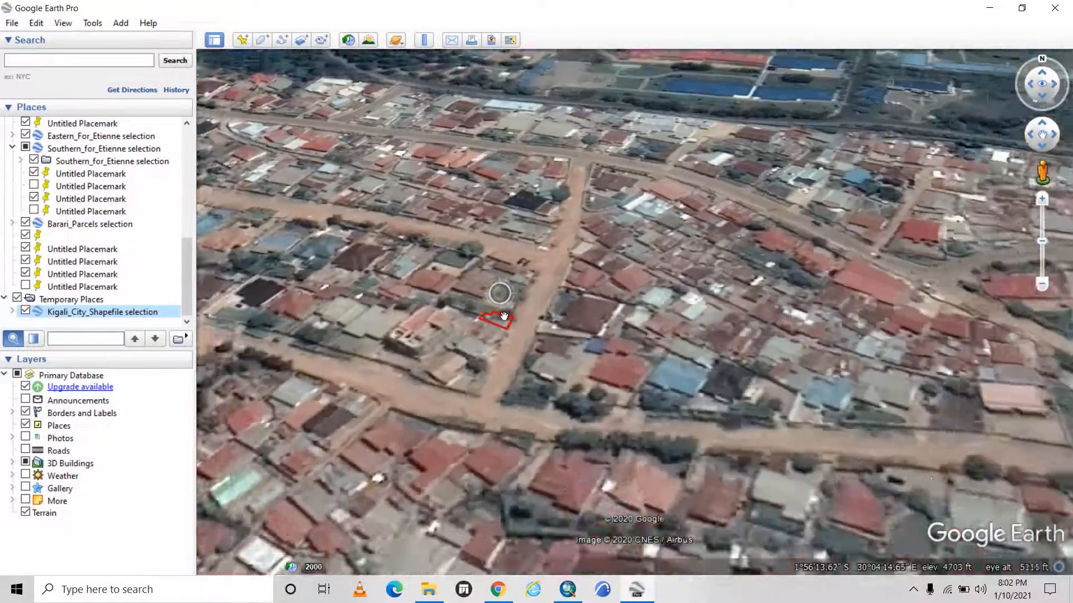
scroll(603, 297, down, 1)
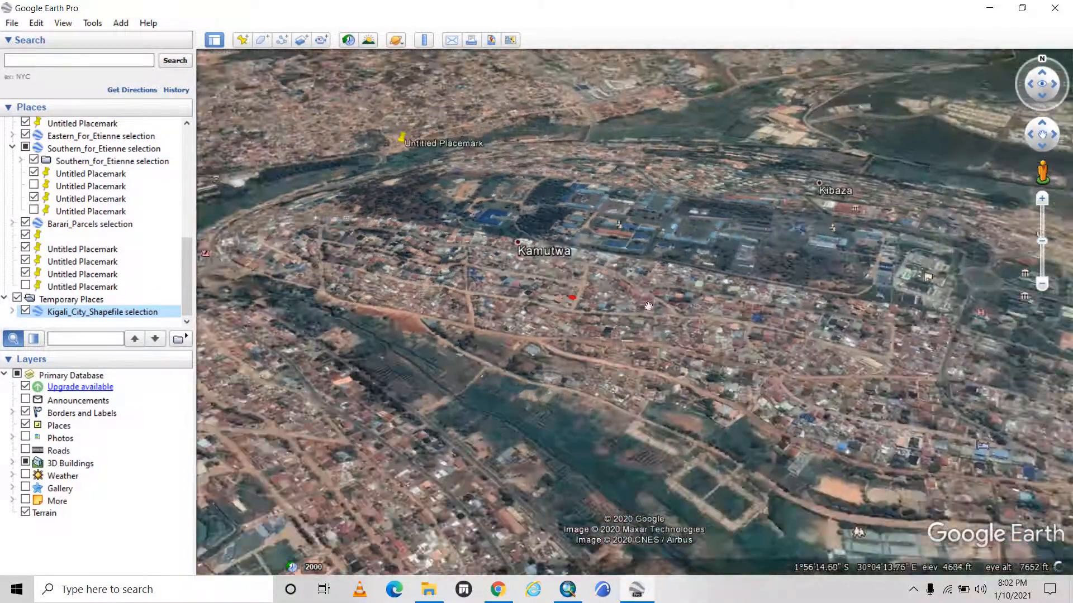
scroll(579, 299, up, 3)
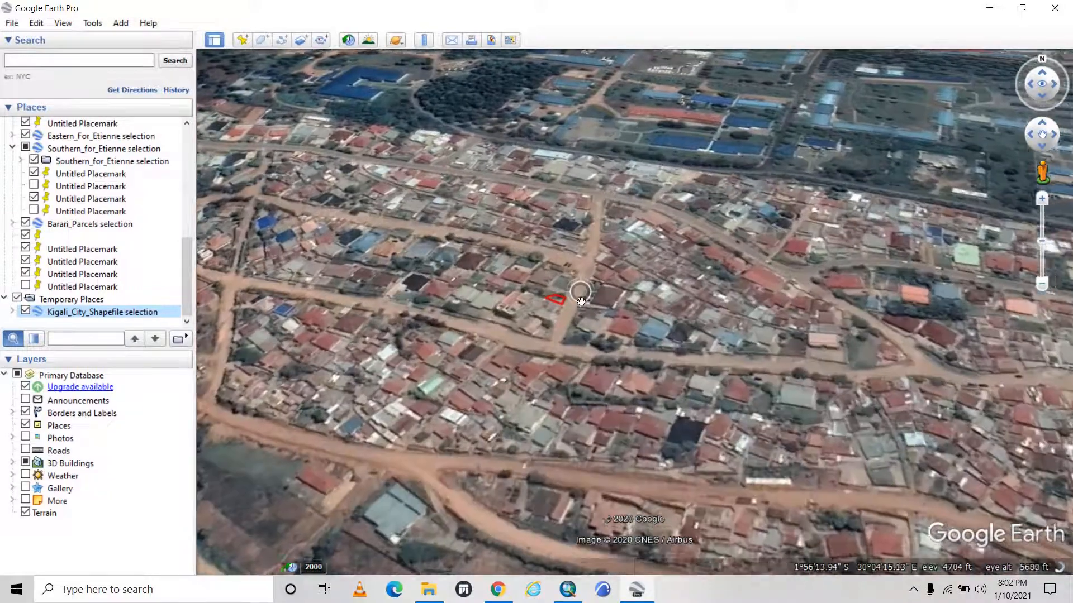
scroll(581, 295, up, 1)
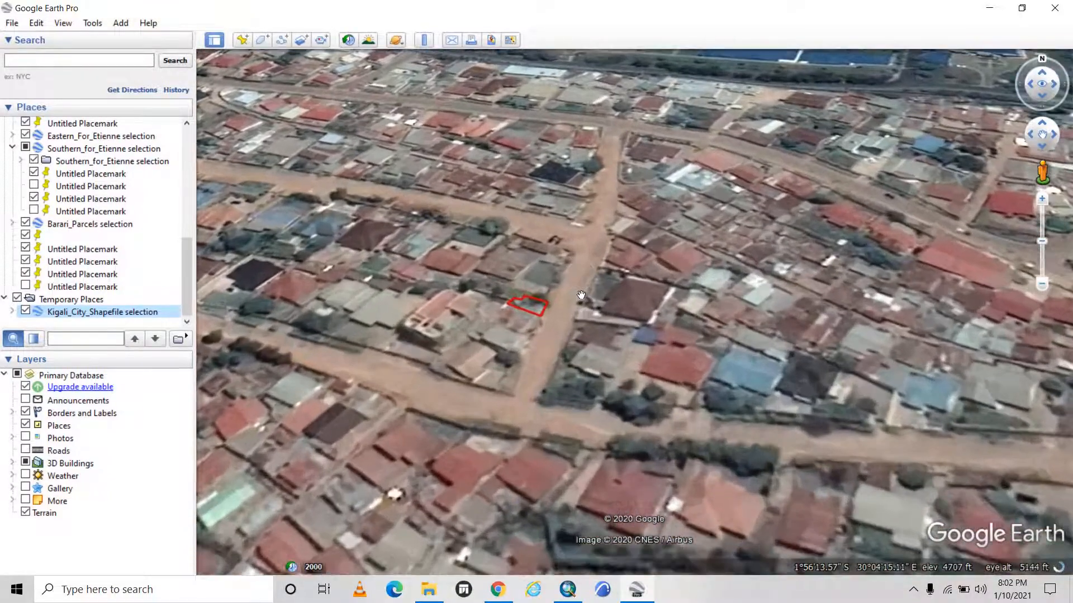
scroll(579, 295, down, 3)
scroll(614, 234, down, 2)
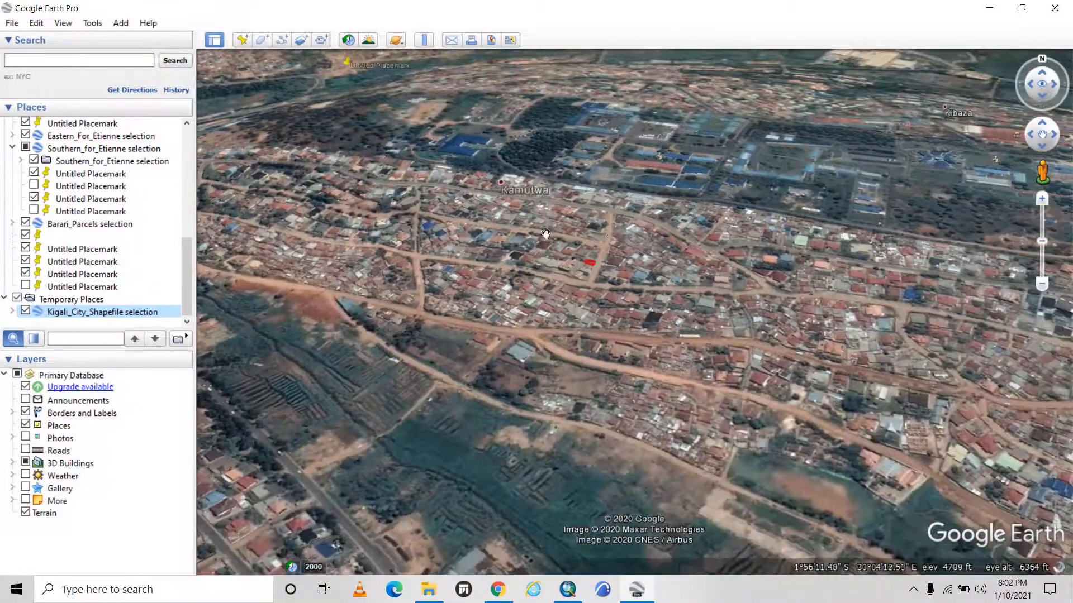
scroll(665, 201, up, 2)
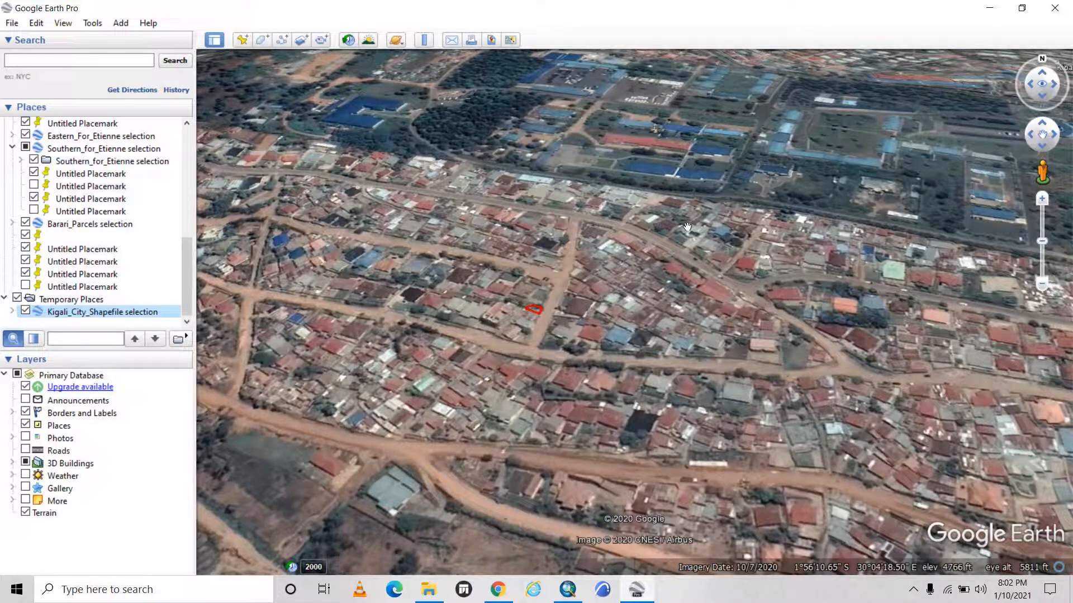
click(913, 590)
click(913, 563)
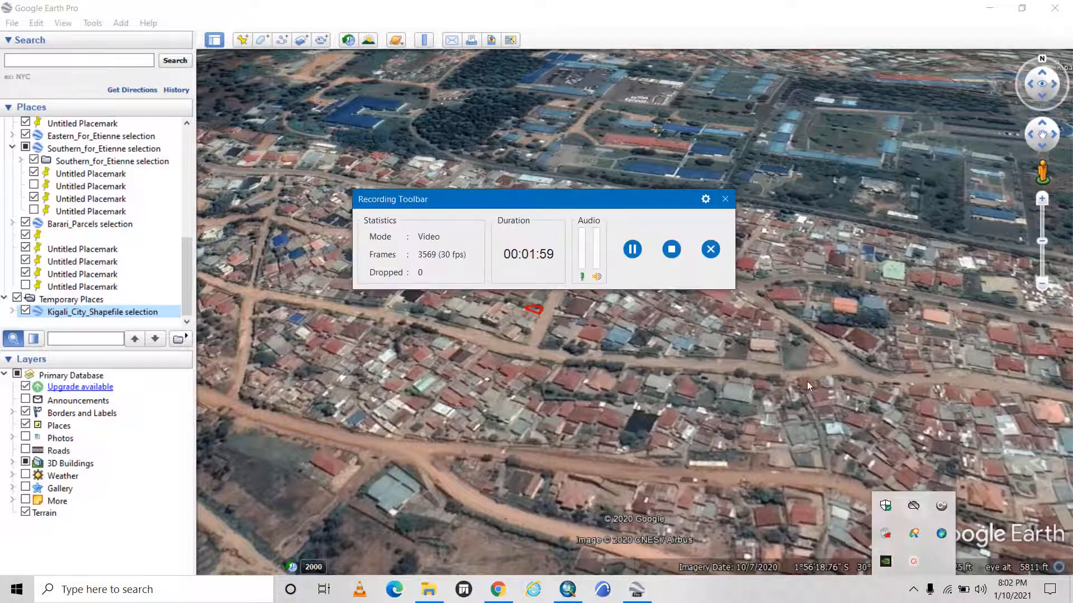
click(668, 248)
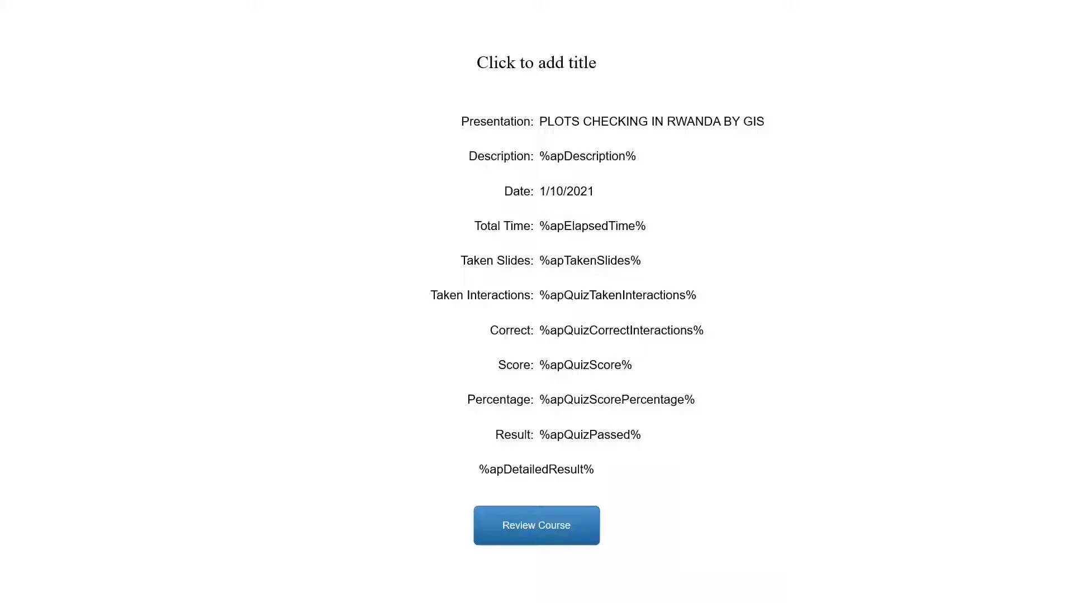